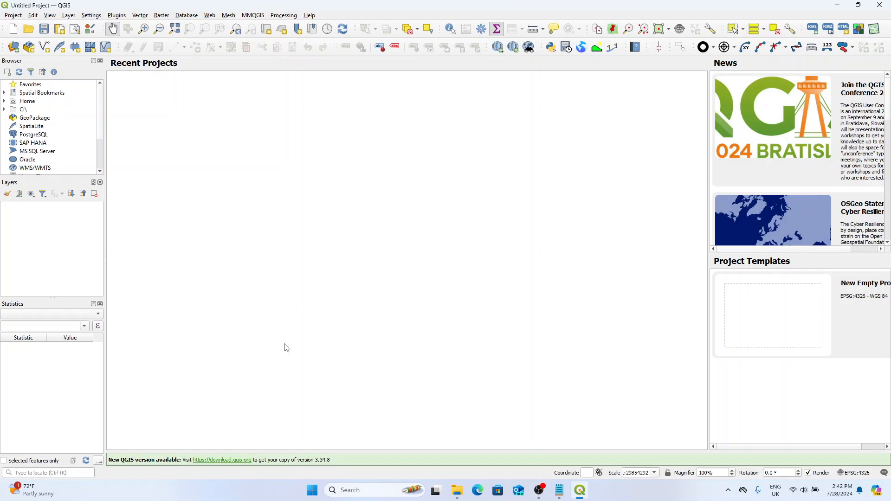
pyautogui.click(477, 490)
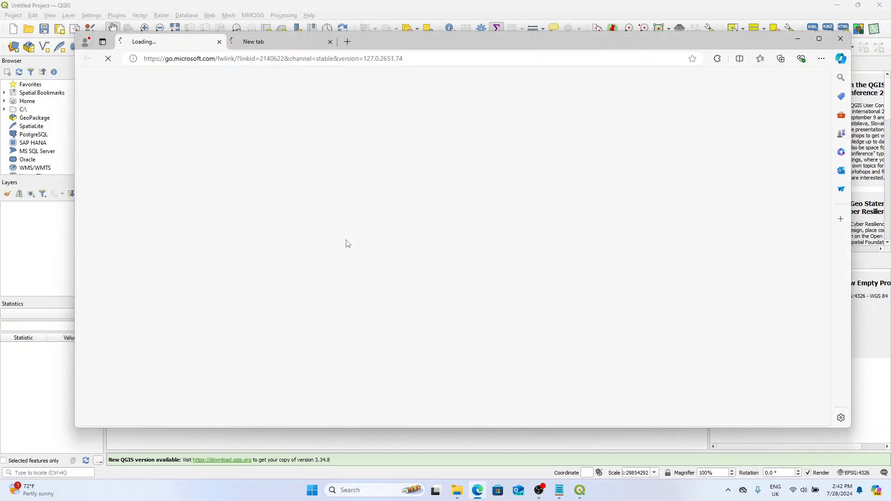
pyautogui.click(346, 42)
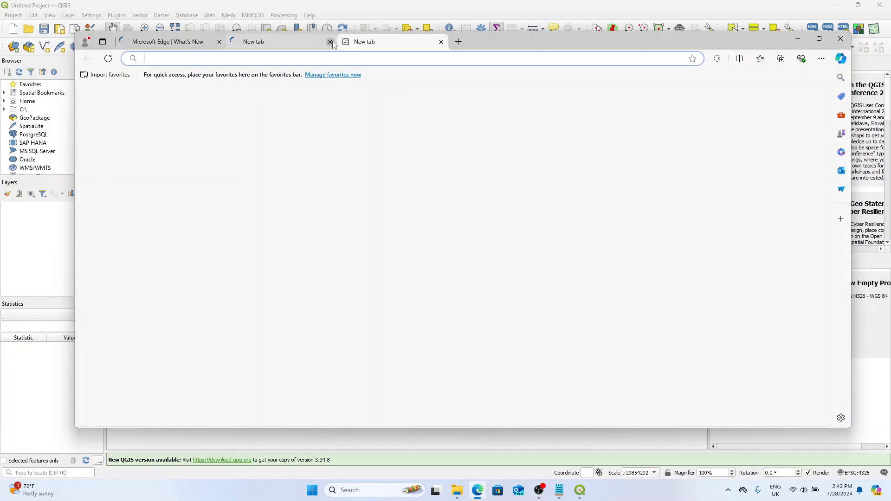
pyautogui.click(331, 42)
pyautogui.click(219, 42)
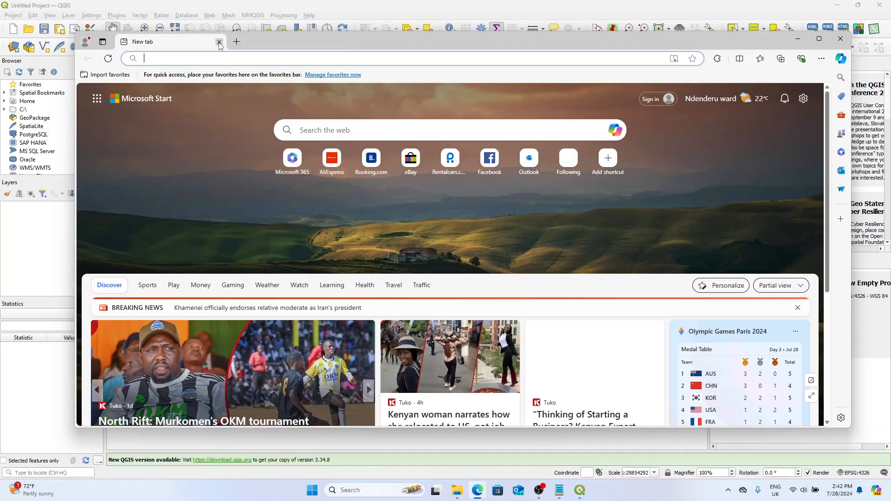
pyautogui.click(219, 42)
# Step: Switch to Microsoft Edge and search the web for "ggis downloads"
pyautogui.click(472, 493)
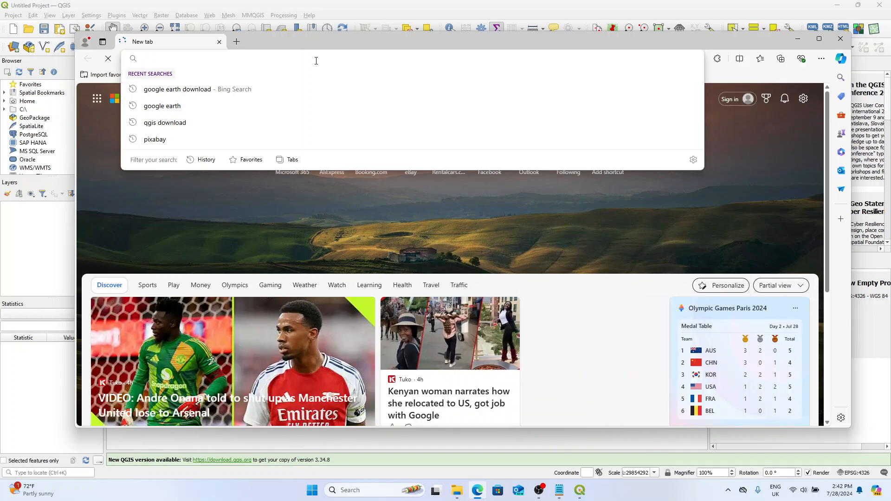
pyautogui.write('go')
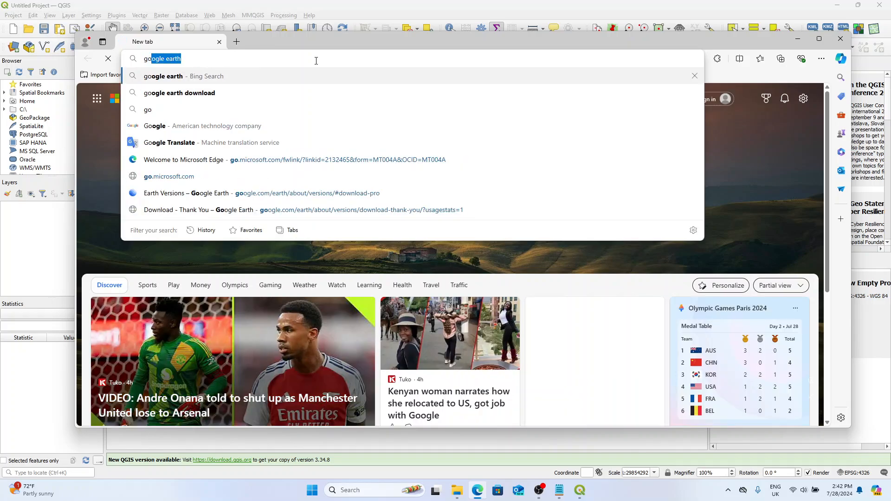
pyautogui.write('q')
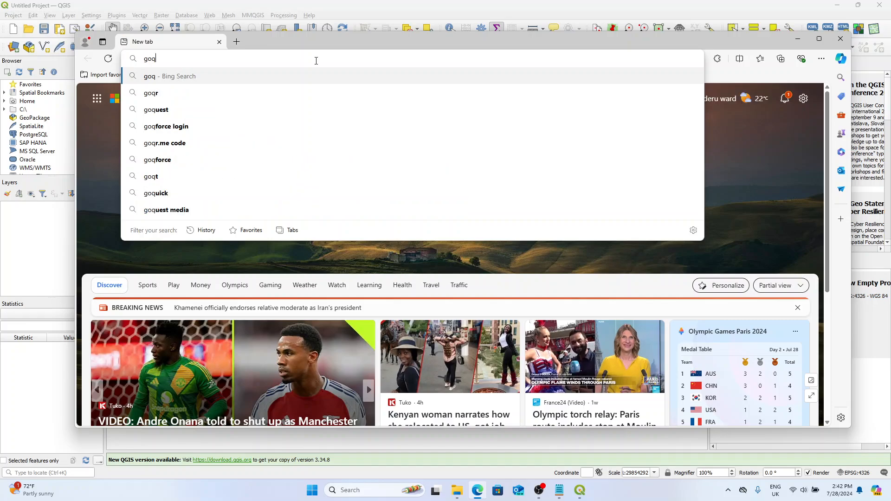
pyautogui.press('BackSpace')
pyautogui.press('BackSpace')
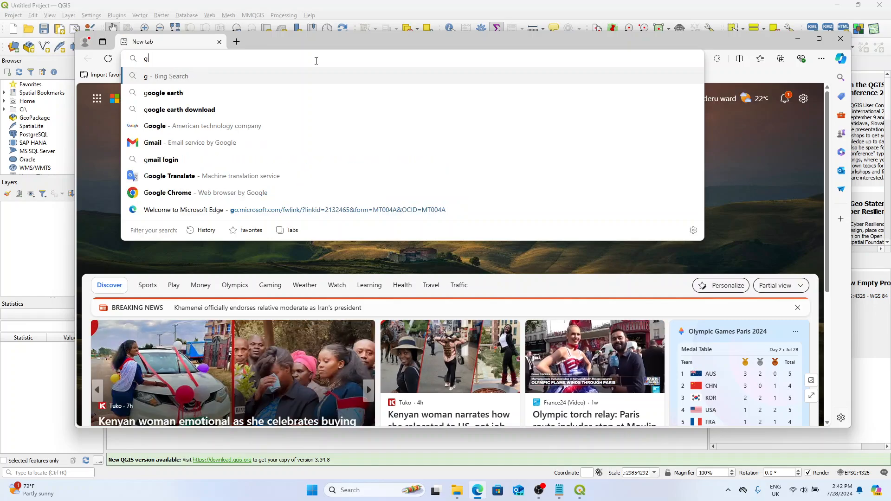
pyautogui.write('gis')
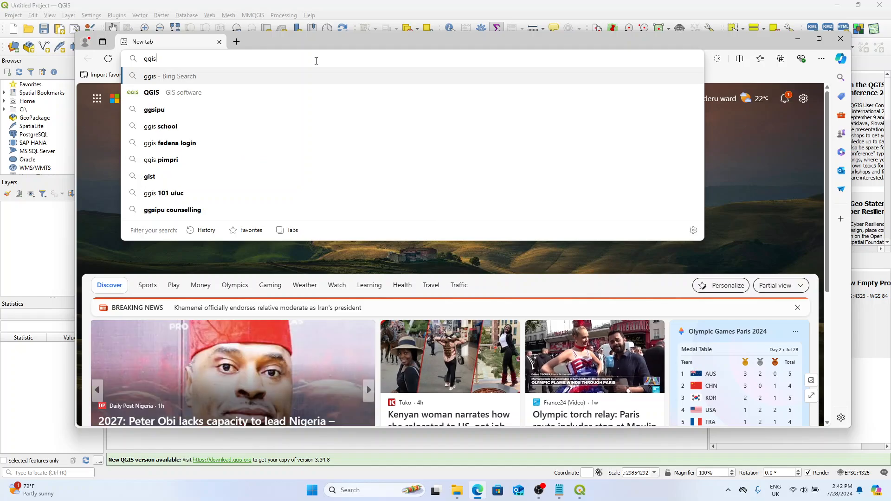
pyautogui.write(' download')
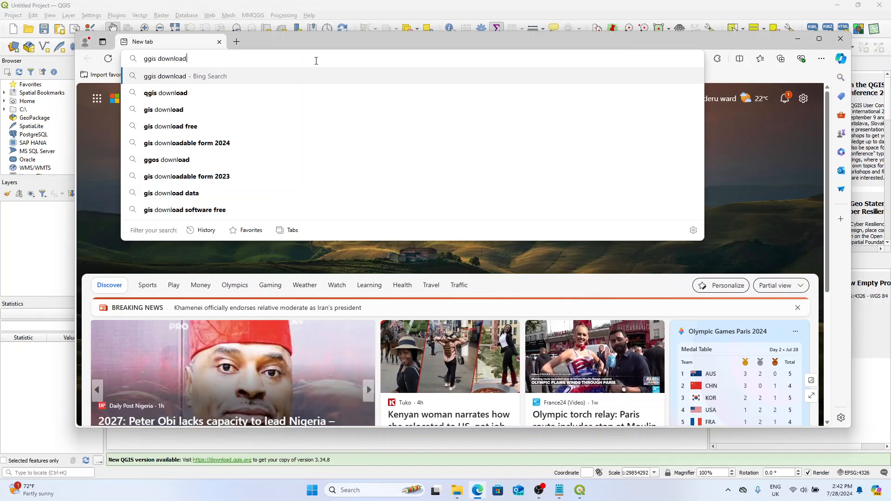
pyautogui.write('s')
pyautogui.press('Return')
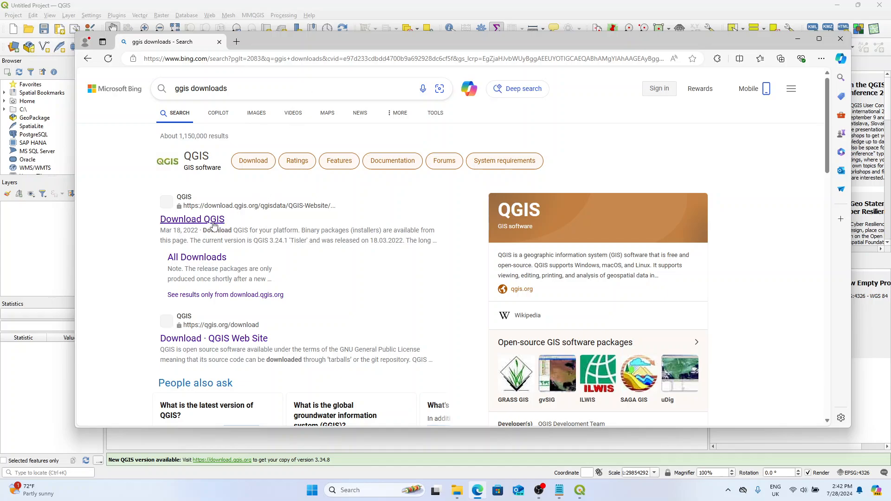
# Step: Open the Download QGIS search result and examine the Windows installers, including the standalone versions 3.24 and 3.22
pyautogui.click(214, 223)
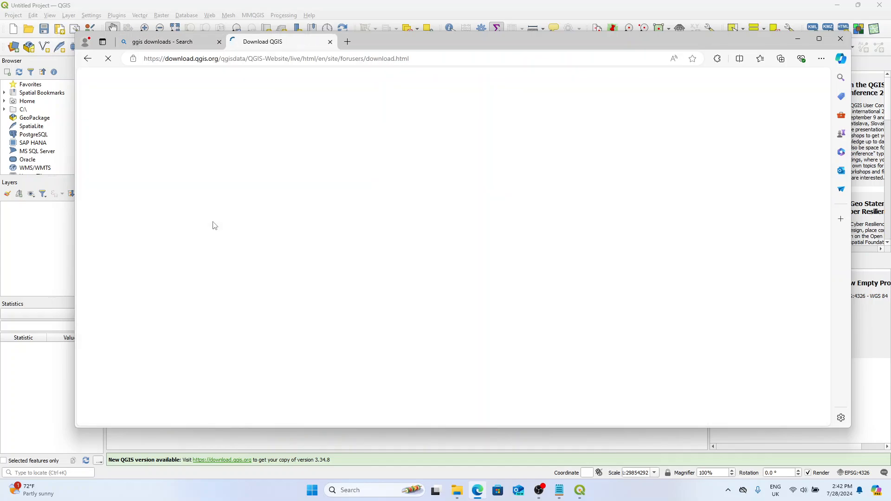
pyautogui.scroll(-2, 216, 241)
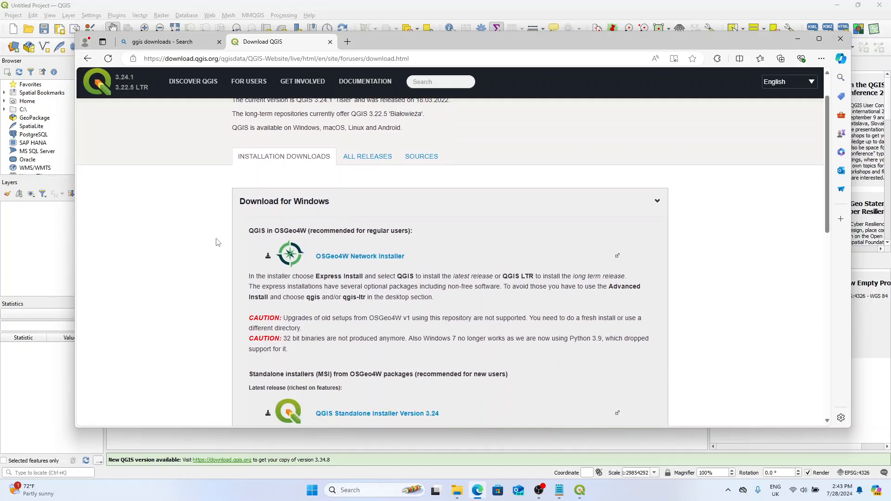
pyautogui.scroll(-5, 216, 242)
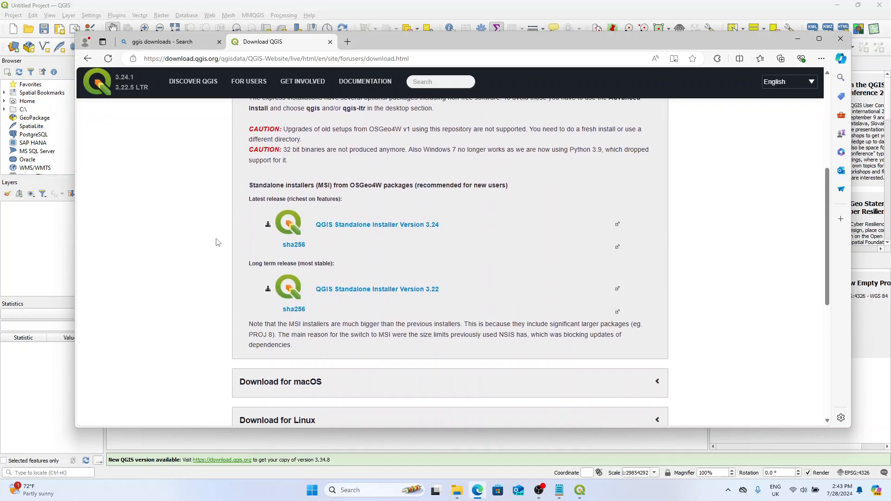
pyautogui.scroll(6, 228, 240)
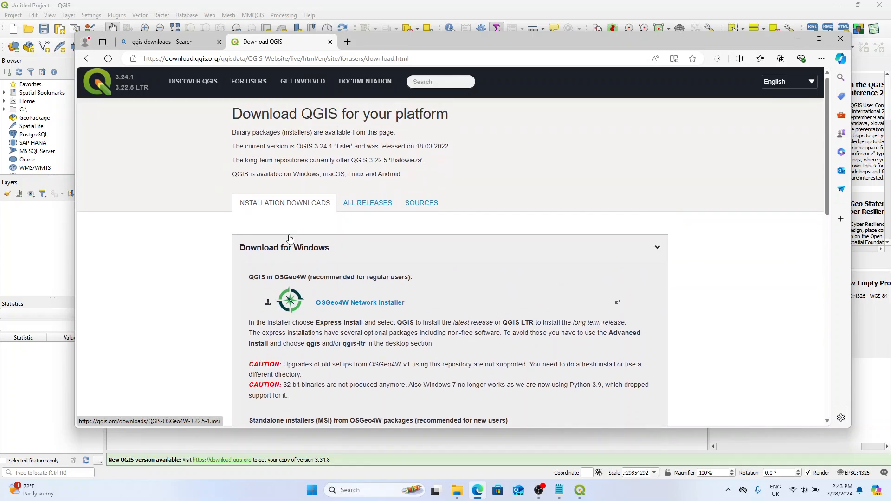
pyautogui.scroll(-2, 422, 273)
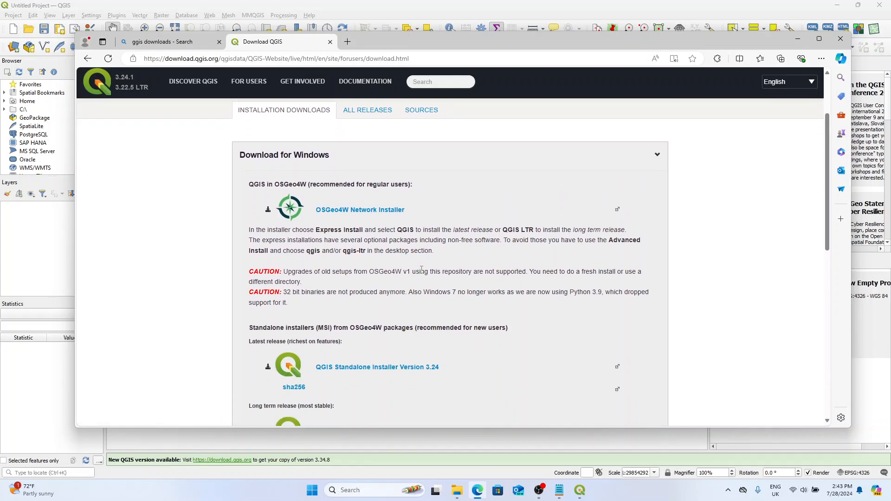
pyautogui.scroll(-5, 409, 264)
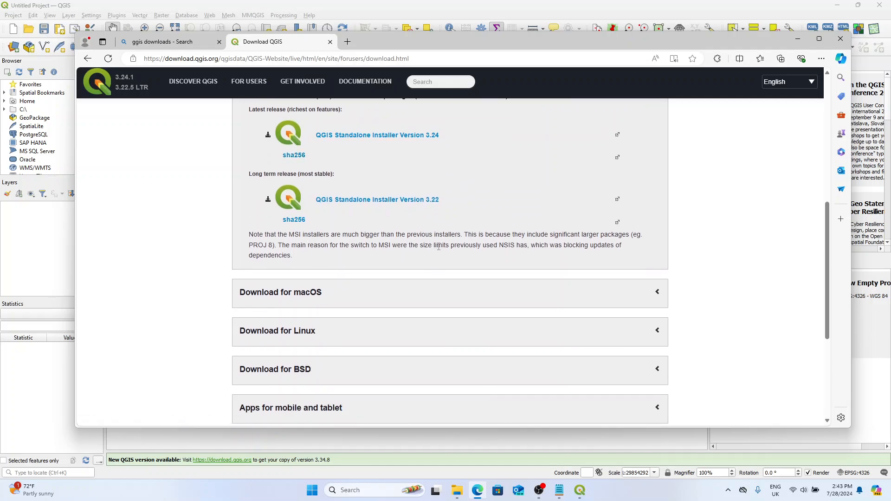
pyautogui.scroll(1, 302, 244)
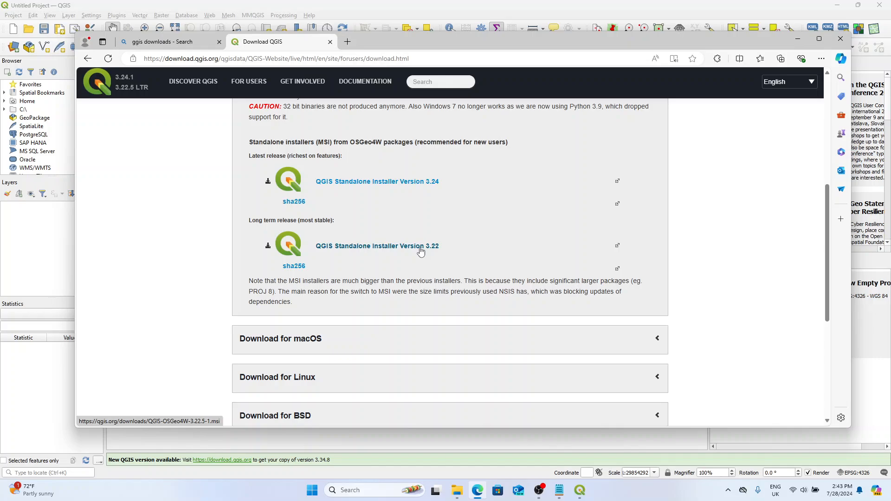
pyautogui.scroll(6, 422, 252)
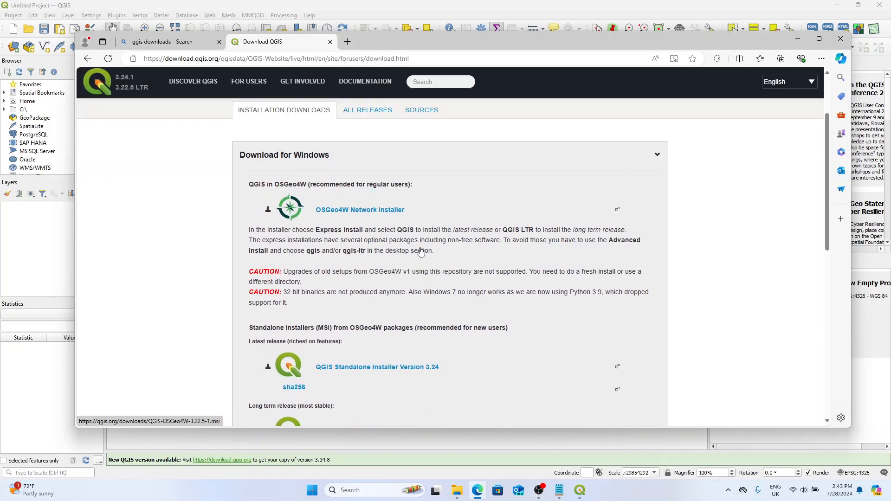
pyautogui.scroll(-5, 422, 250)
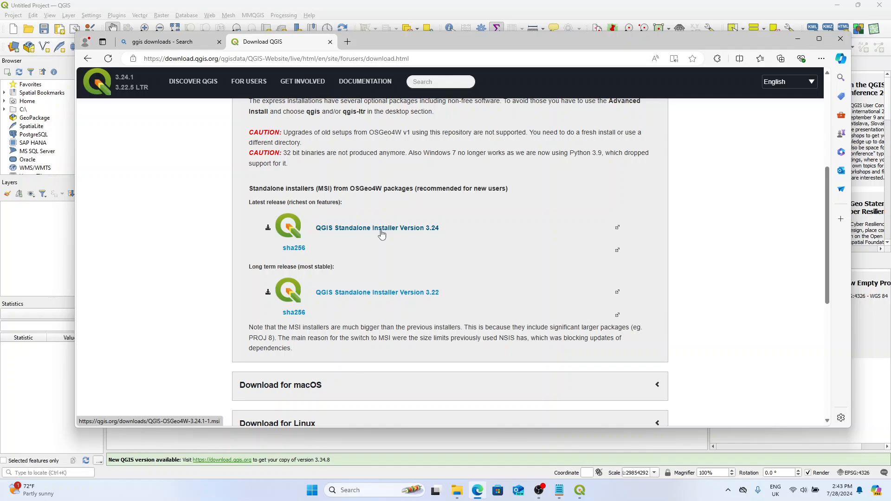
# Step: Try downloading QGIS Standalone Installer Version 3.22, cancelling the download and closing the browser
pyautogui.click(370, 292)
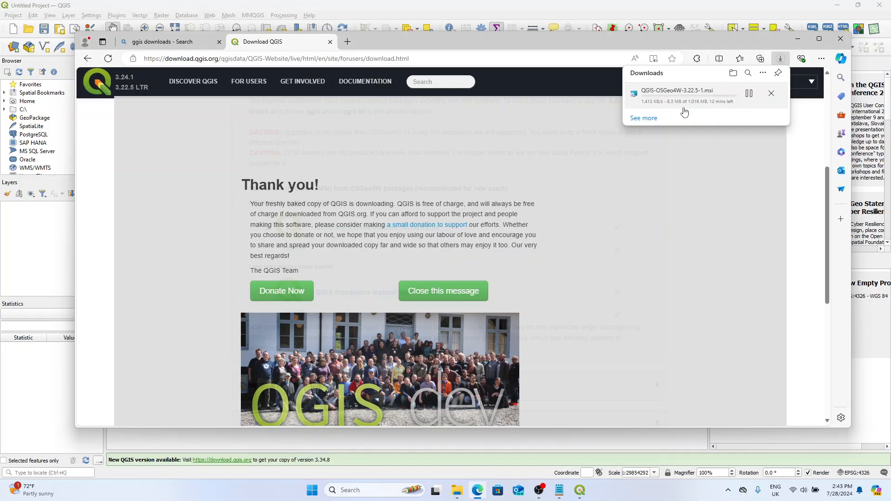
pyautogui.click(771, 95)
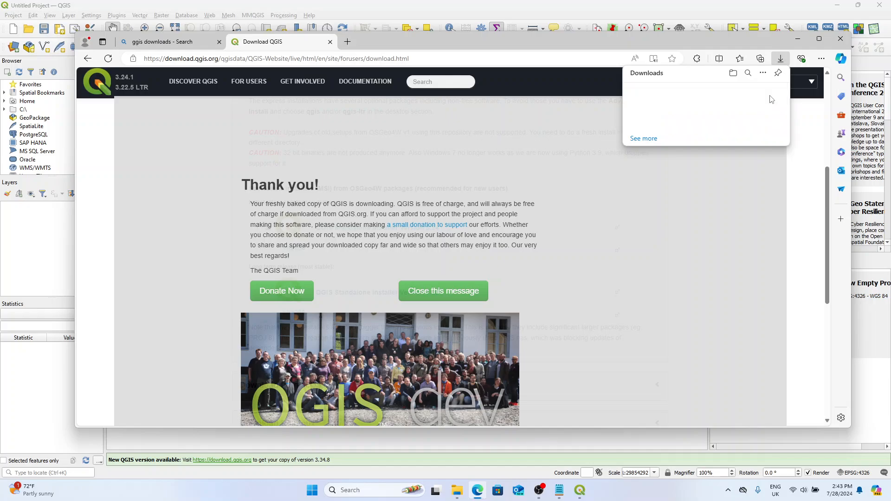
pyautogui.click(784, 174)
pyautogui.click(840, 41)
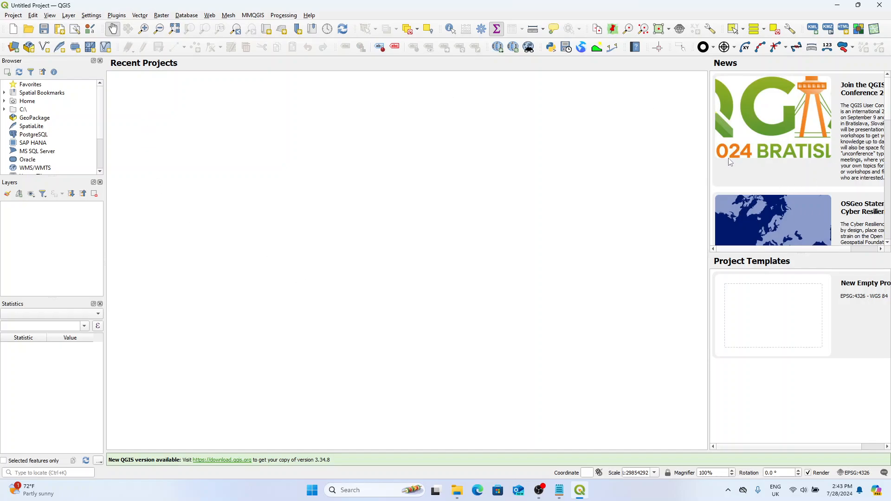
# Step: Narrow the start page's News area and open the plugin manager with a wider plugin list
pyautogui.moveTo(709, 164); pyautogui.dragTo(754, 164)
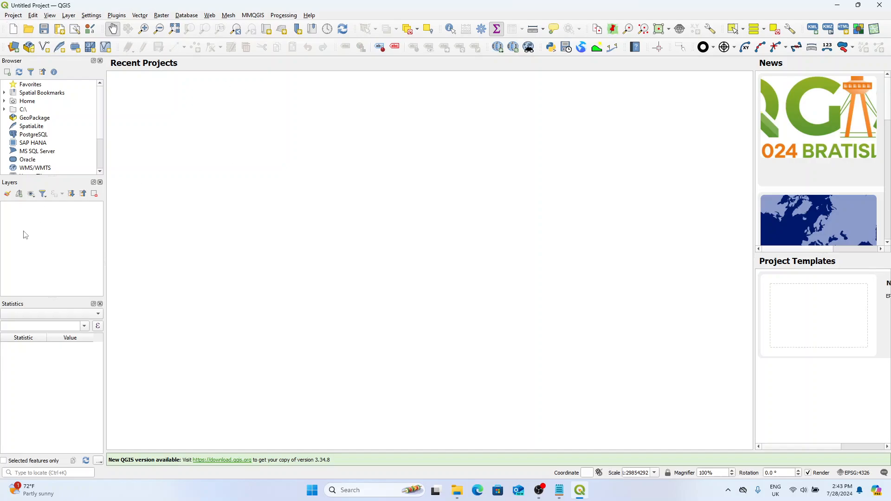
pyautogui.click(115, 16)
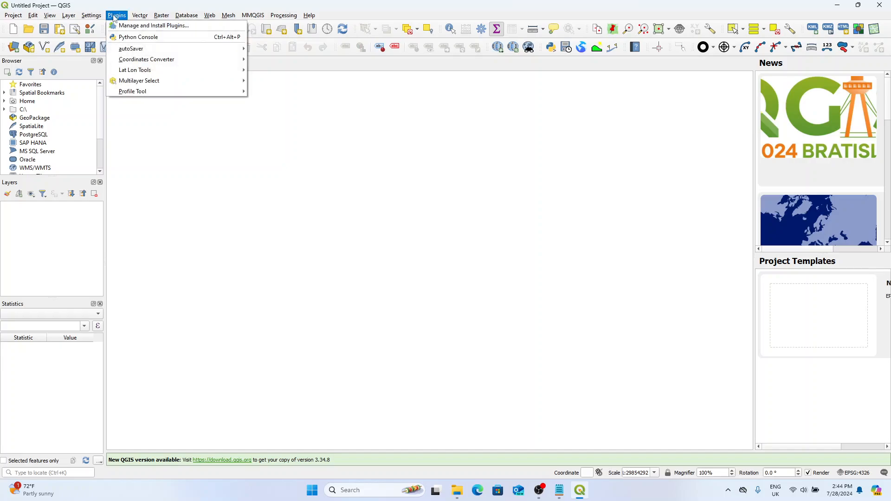
pyautogui.click(134, 26)
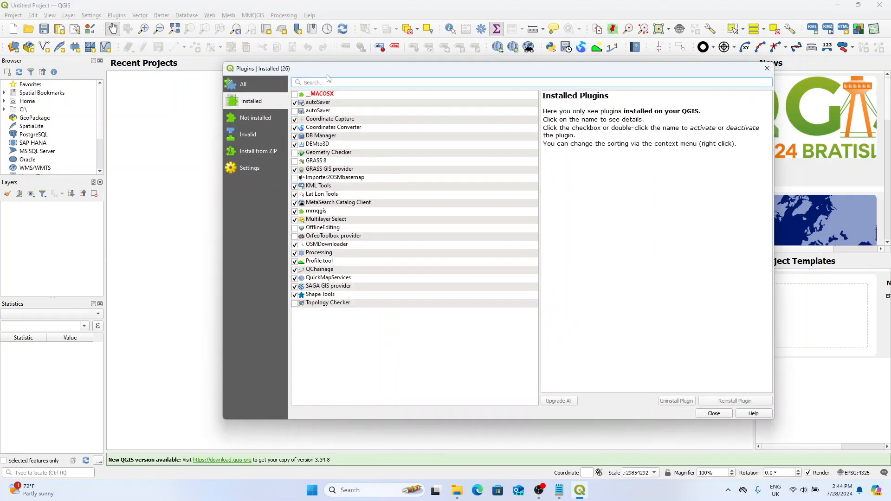
pyautogui.moveTo(334, 71); pyautogui.dragTo(261, 88)
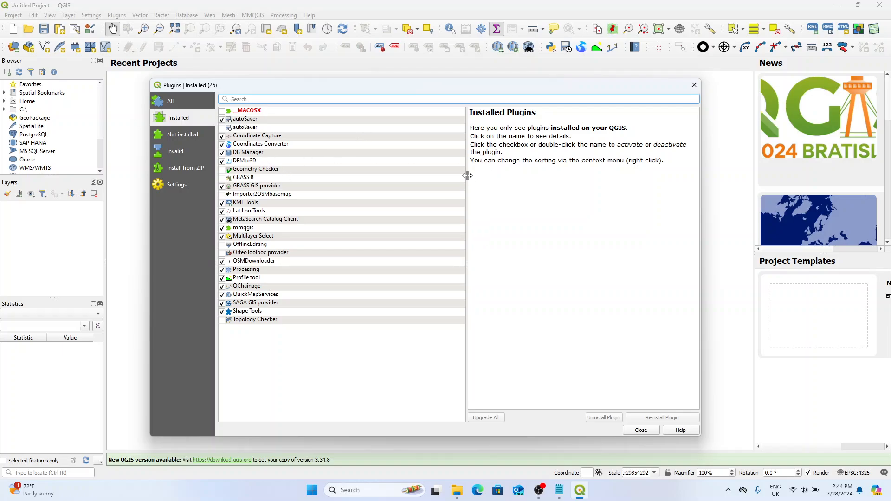
pyautogui.moveTo(467, 178); pyautogui.dragTo(560, 187)
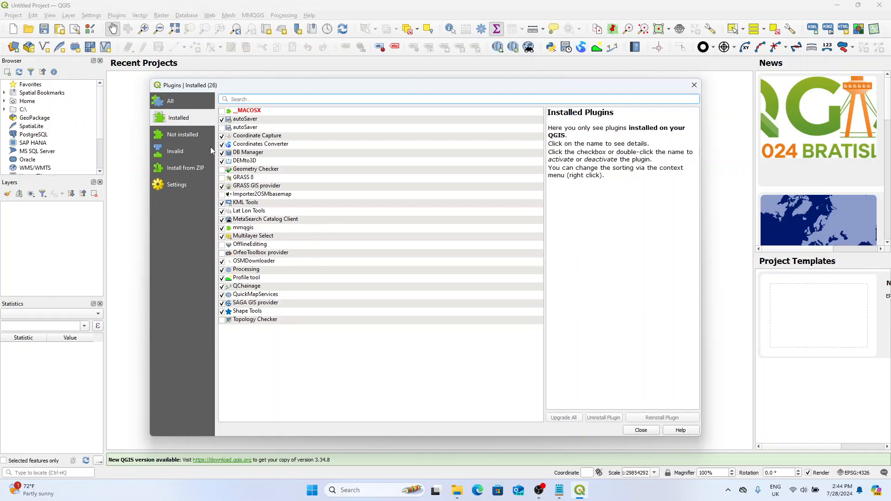
# Step: View the list of all available plugins and return to the installed plugins
pyautogui.click(172, 102)
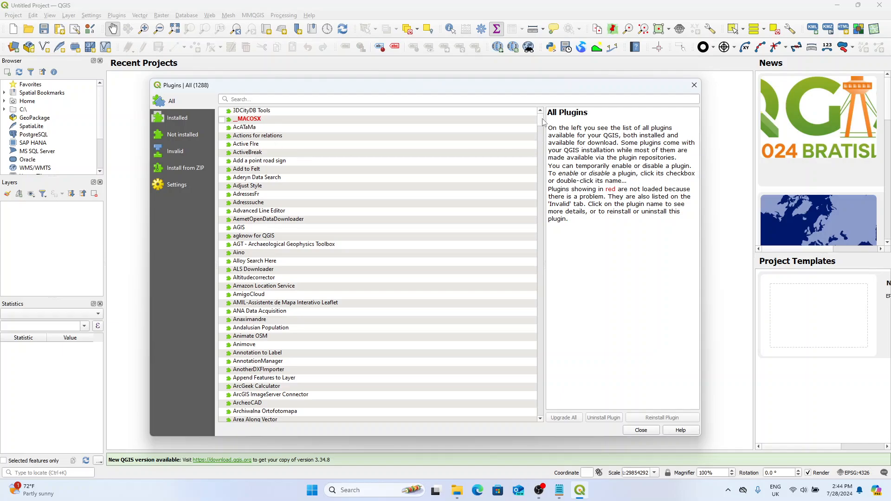
pyautogui.moveTo(542, 121)
pyautogui.mouseDown()
pyautogui.moveTo(543, 407)
pyautogui.moveTo(541, 112)
pyautogui.mouseUp()
pyautogui.click(179, 122)
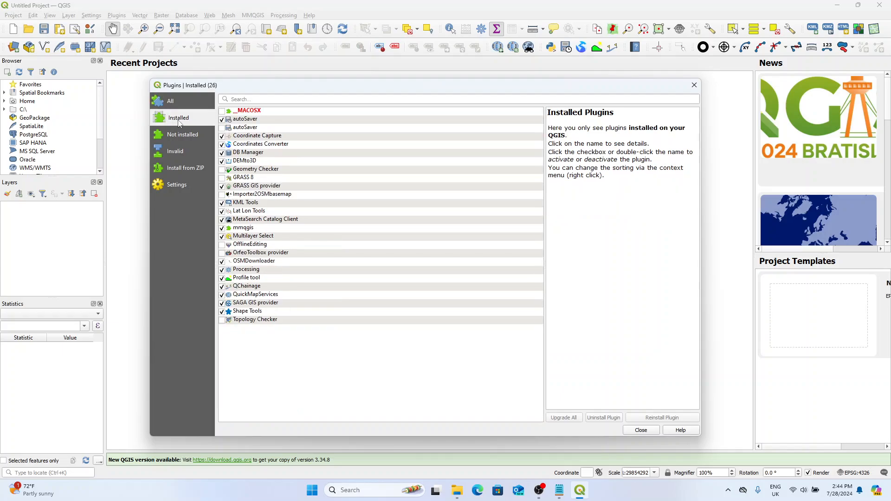
# Step: Examine the details of installed plugins such as QChainage, Coordinate Capture, DEMto3D and GRASS GIS provider, and close the plugin manager
pyautogui.click(297, 320)
pyautogui.click(295, 236)
pyautogui.click(277, 287)
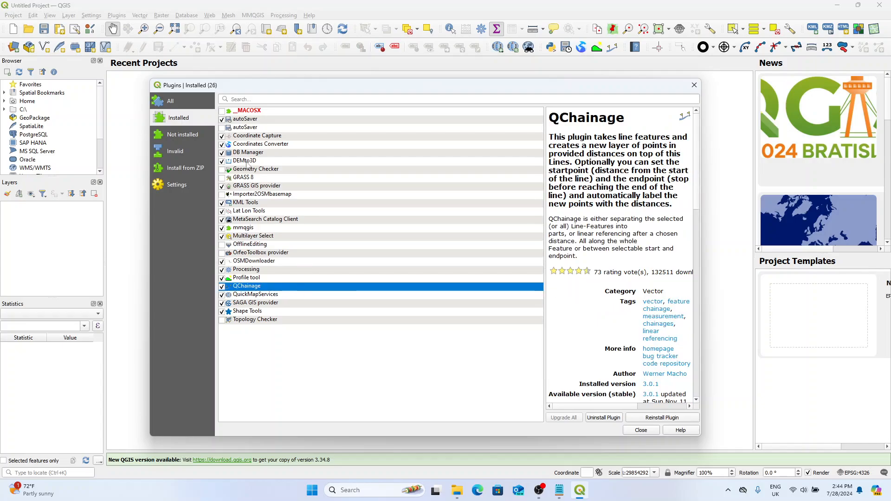
pyautogui.click(242, 121)
pyautogui.click(244, 135)
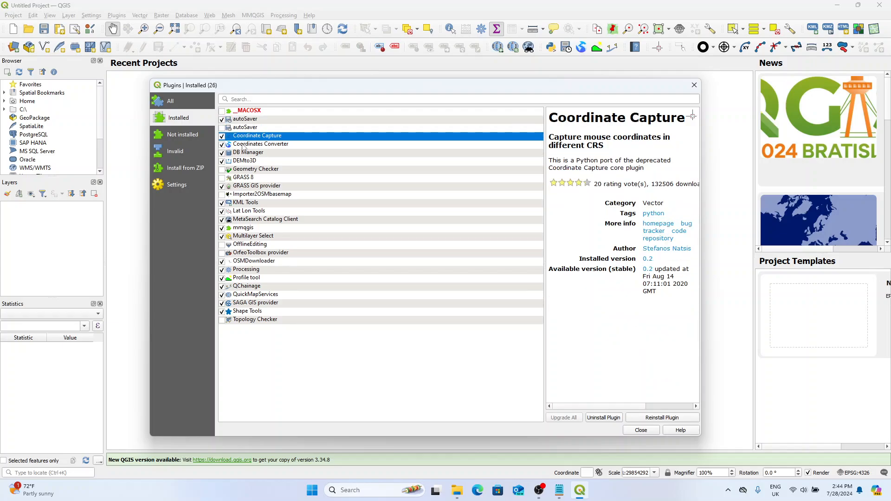
pyautogui.click(247, 144)
pyautogui.click(241, 153)
pyautogui.click(247, 161)
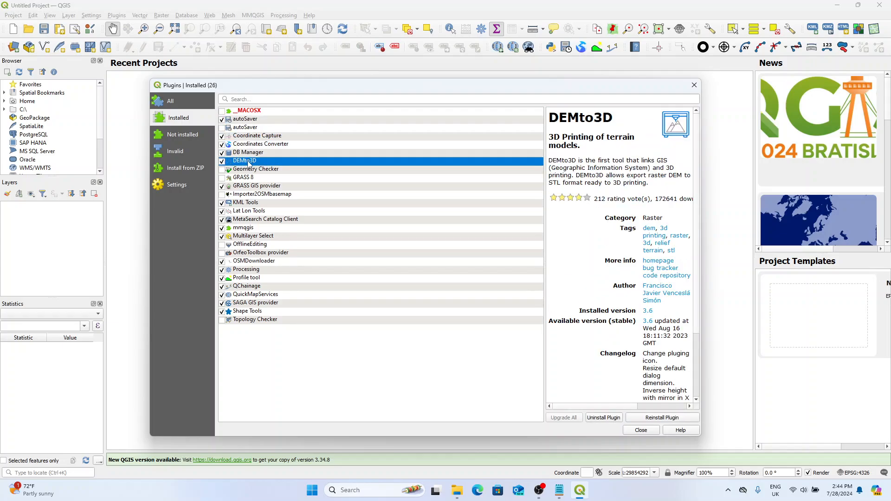
pyautogui.click(240, 187)
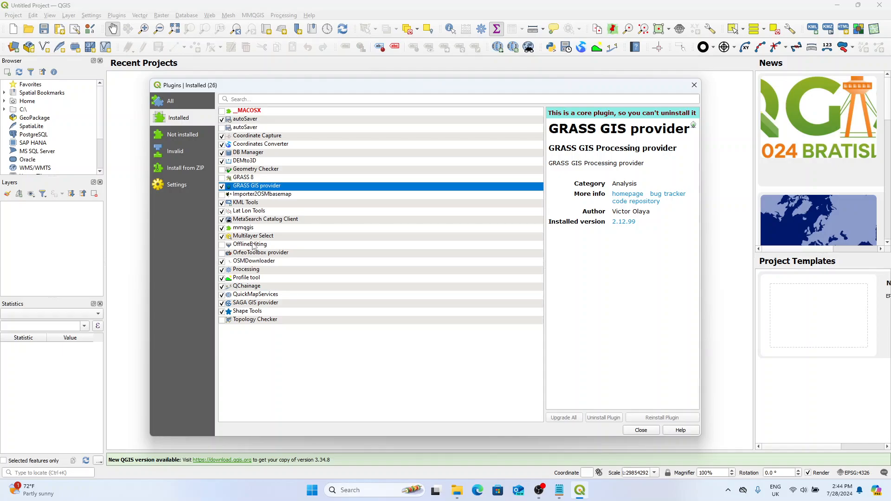
pyautogui.click(693, 87)
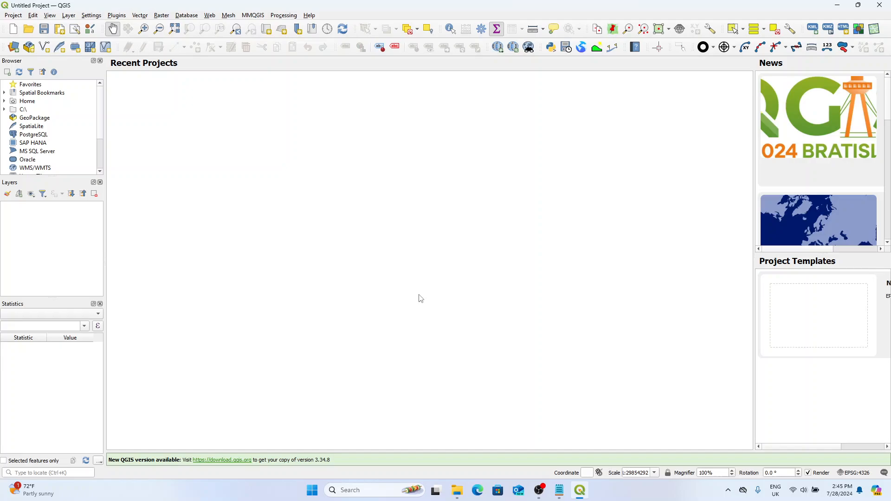
# Step: Launch Google Earth Pro, maximize its window and dismiss the start-up tips
pyautogui.press('super')
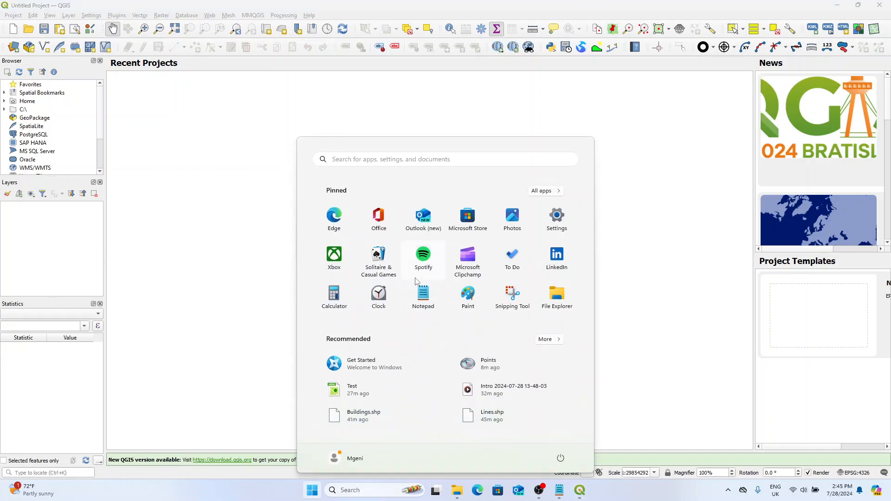
pyautogui.write('googl')
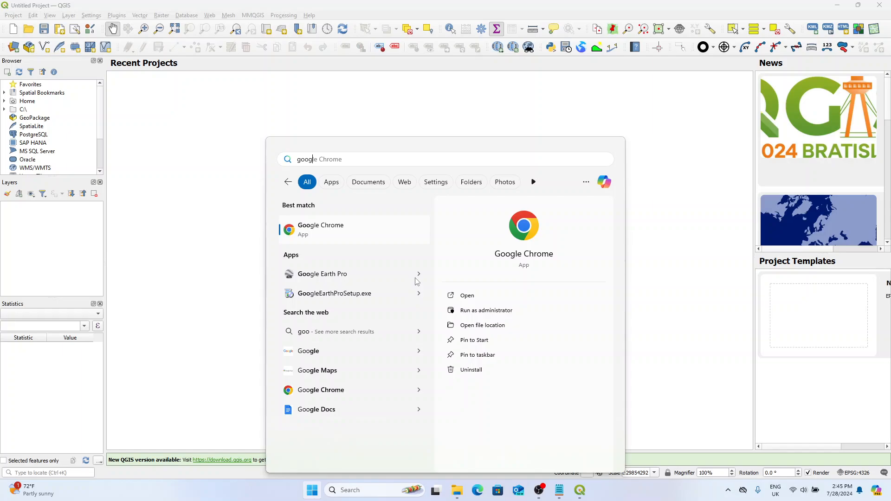
pyautogui.write('e e')
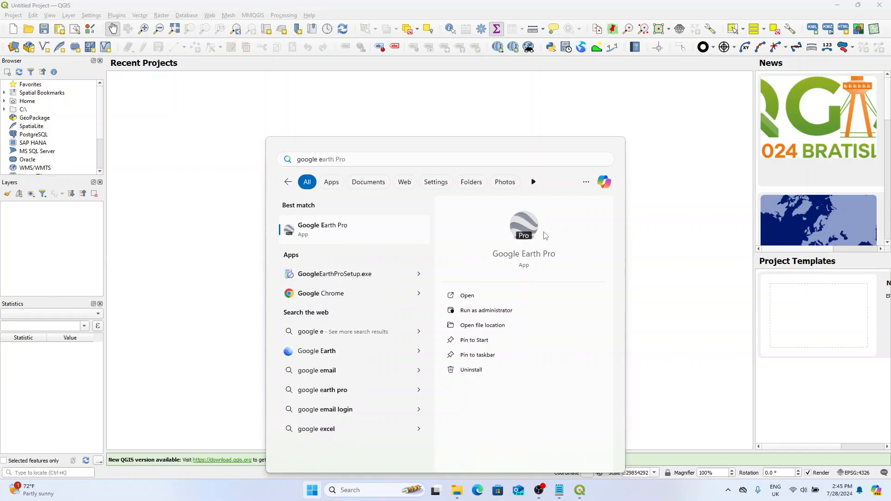
pyautogui.press('Return')
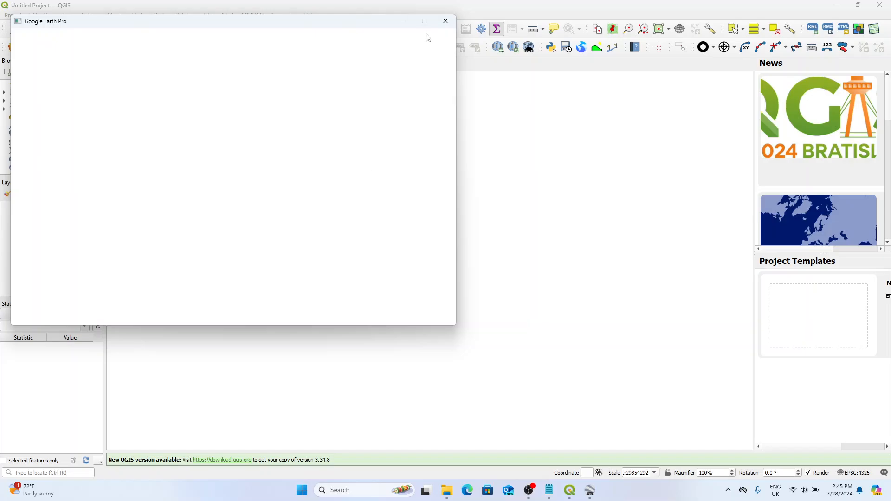
pyautogui.click(426, 25)
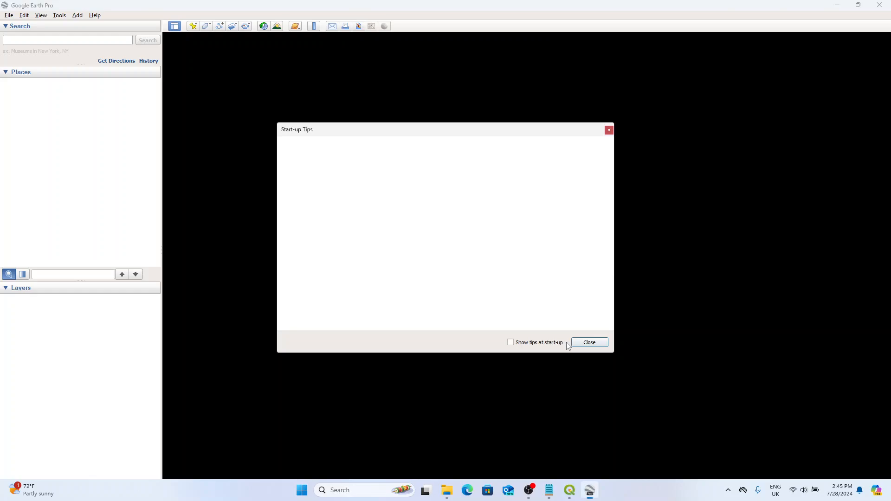
pyautogui.click(590, 342)
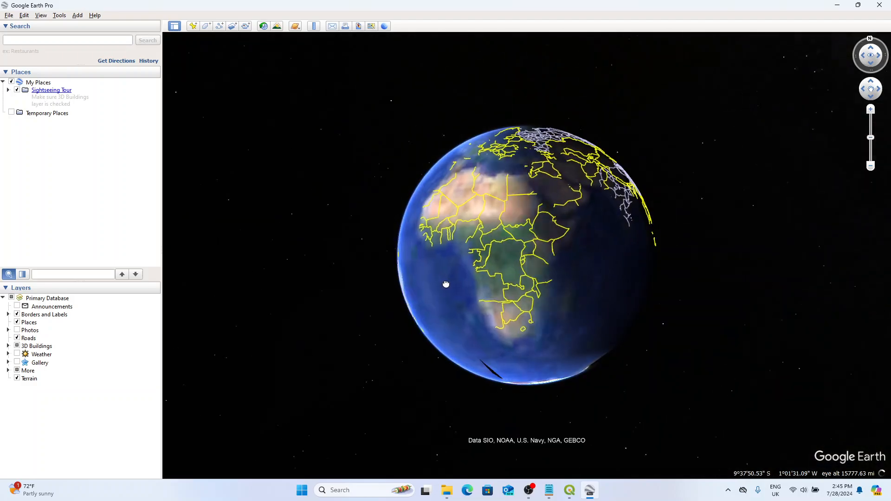
# Step: Set the navigation Fly-To Speed to about 3.38 and raise the mouse wheel speed to roughly two thirds of its range
pyautogui.click(59, 15)
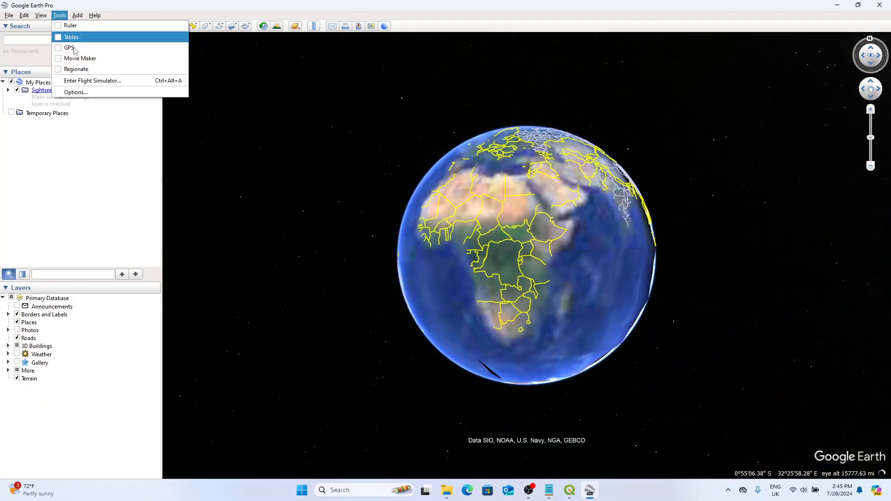
pyautogui.click(76, 92)
pyautogui.click(406, 118)
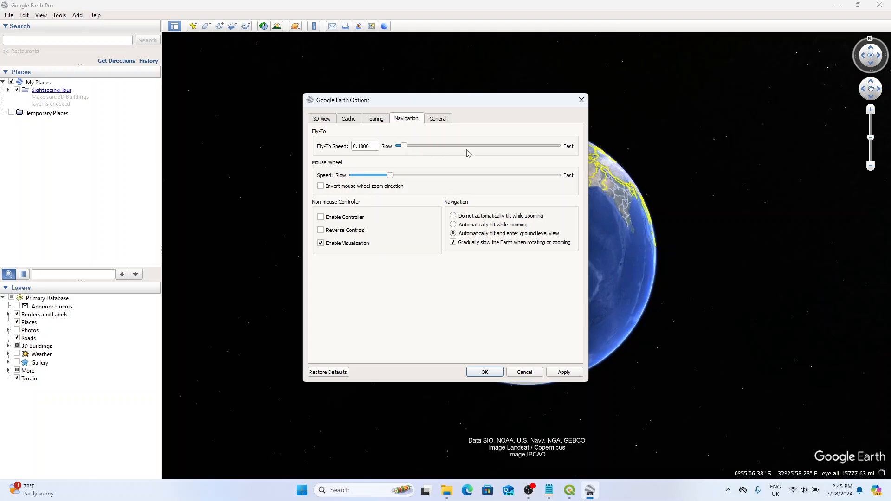
pyautogui.moveTo(405, 146); pyautogui.dragTo(510, 154)
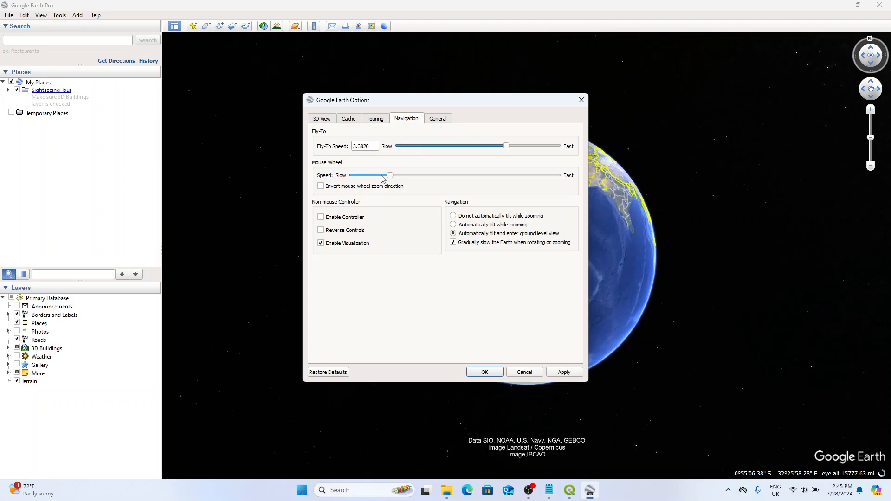
pyautogui.moveTo(391, 180); pyautogui.dragTo(489, 188)
pyautogui.click(493, 373)
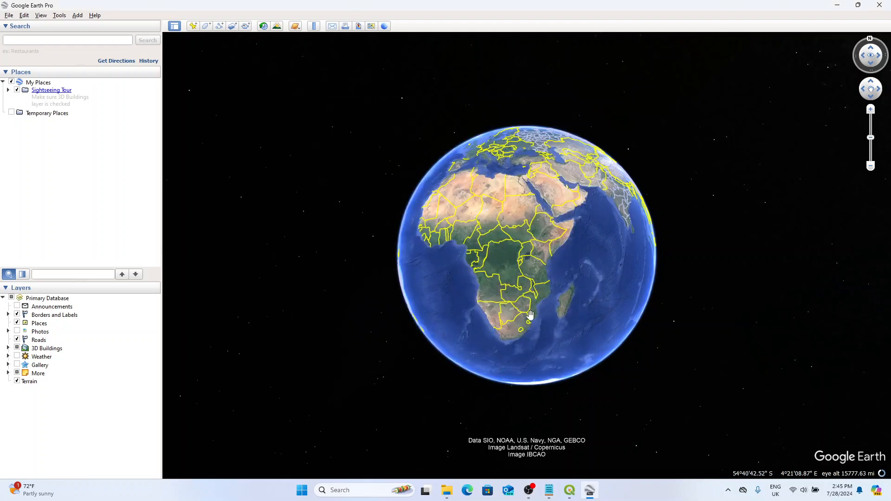
# Step: Add two placemarks with the default name in southern Kenya, one southeast of Nairobi and the other farther east
pyautogui.scroll(5, 553, 264)
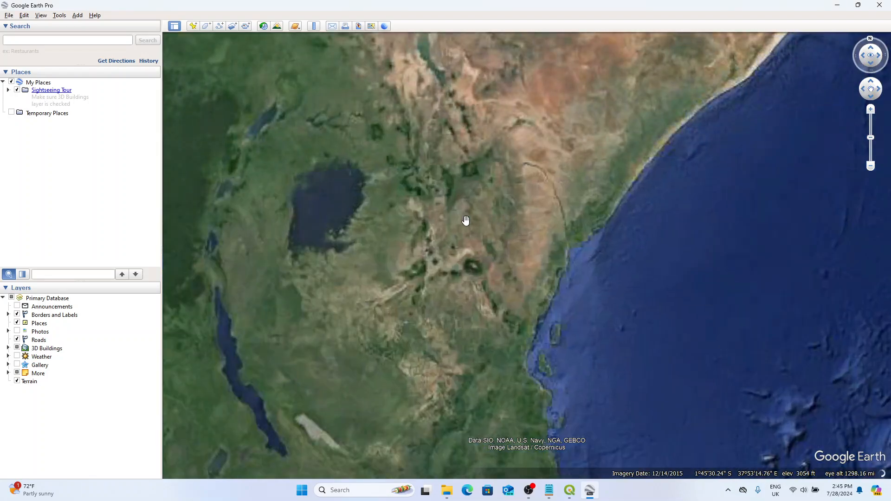
pyautogui.moveTo(466, 220); pyautogui.dragTo(507, 252)
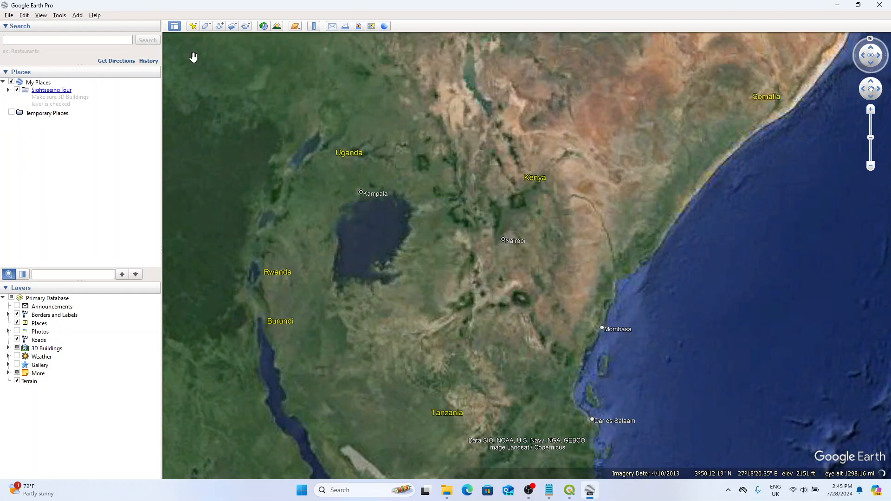
pyautogui.click(192, 26)
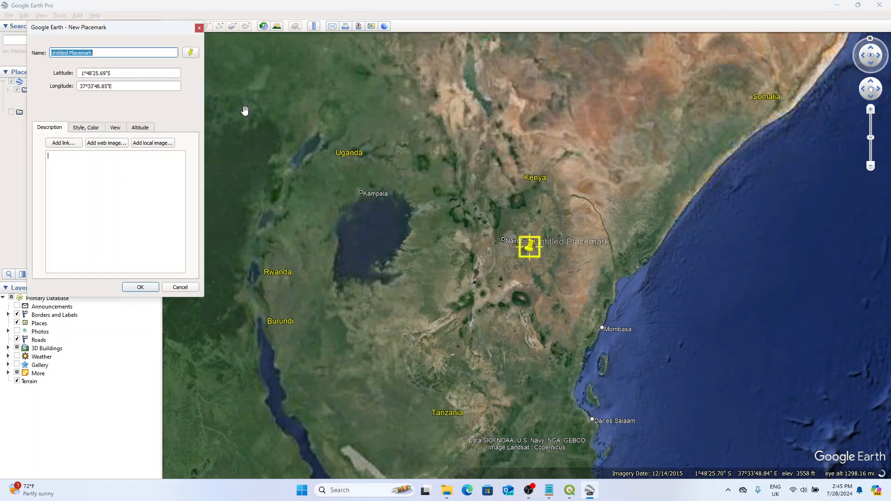
pyautogui.moveTo(532, 259); pyautogui.dragTo(533, 274)
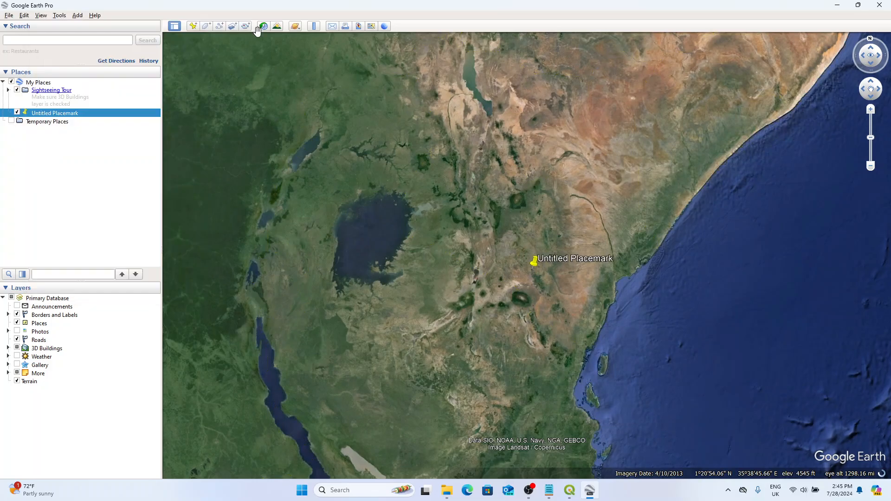
pyautogui.click(193, 27)
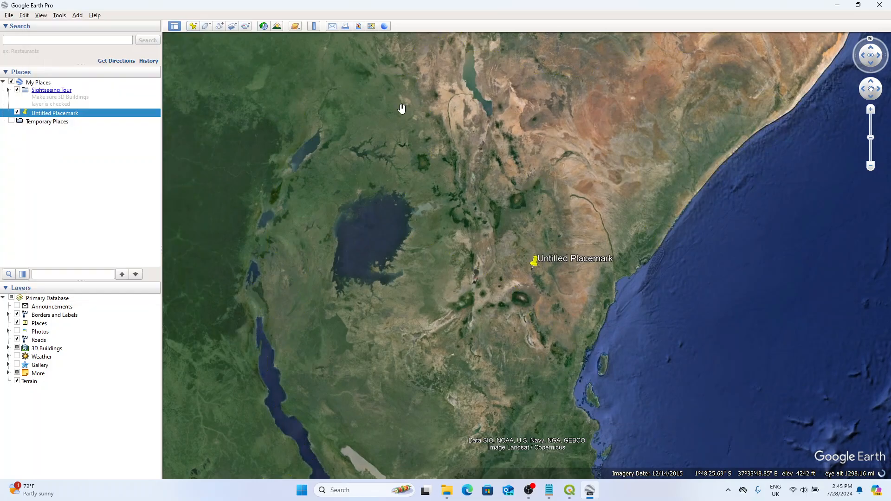
pyautogui.click(561, 250)
pyautogui.click(158, 287)
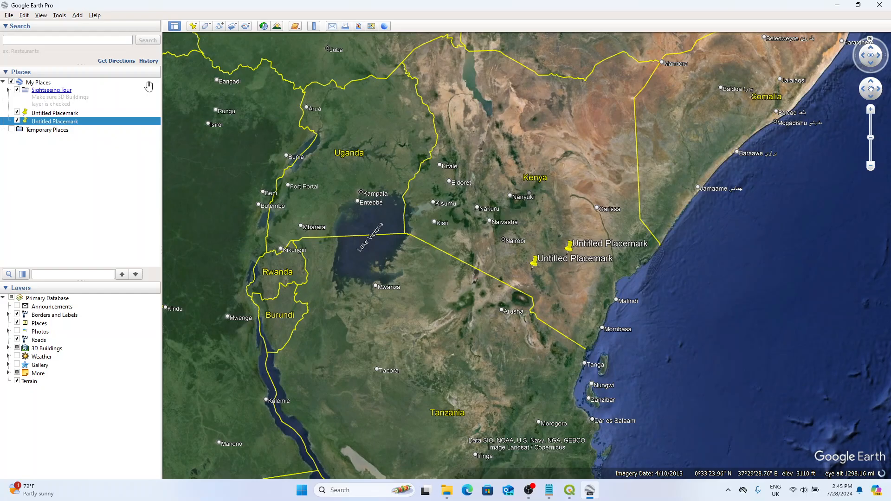
pyautogui.rightClick(66, 112)
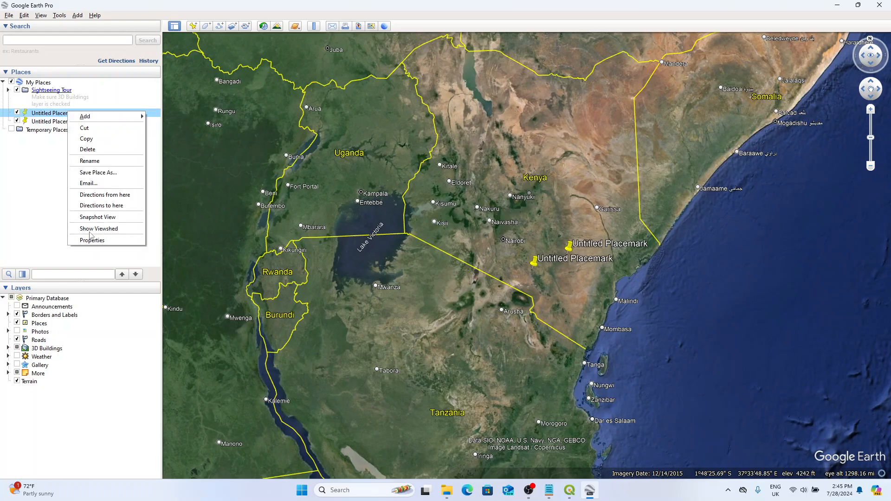
pyautogui.click(96, 161)
pyautogui.click(86, 114)
pyautogui.rightClick(85, 112)
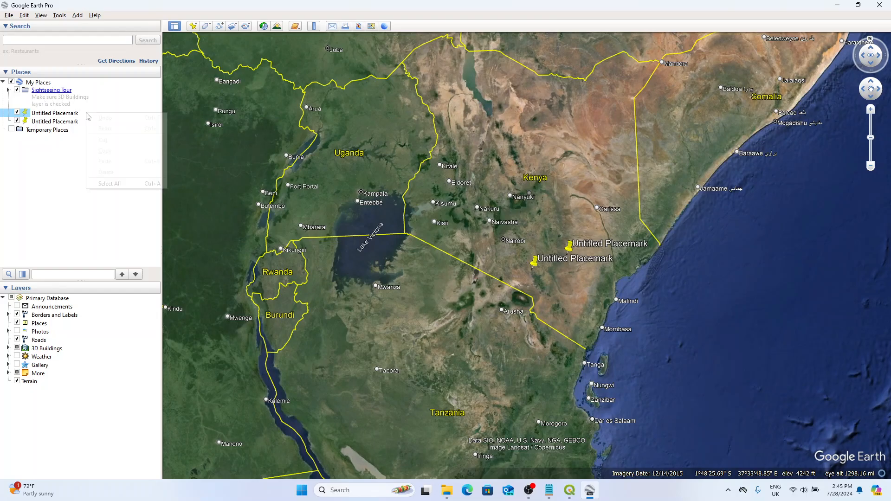
# Step: View the properties of the second untitled placemark and close Google Earth Pro
pyautogui.click(74, 122)
pyautogui.rightClick(74, 123)
pyautogui.click(111, 252)
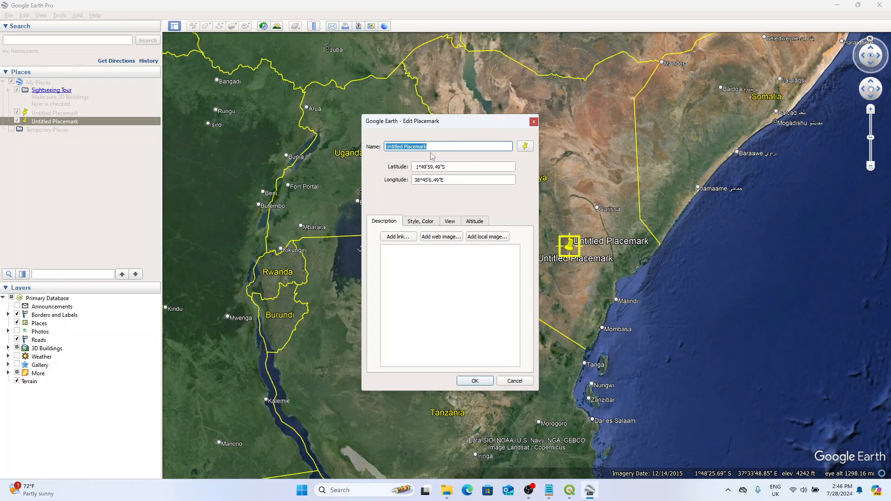
pyautogui.click(534, 121)
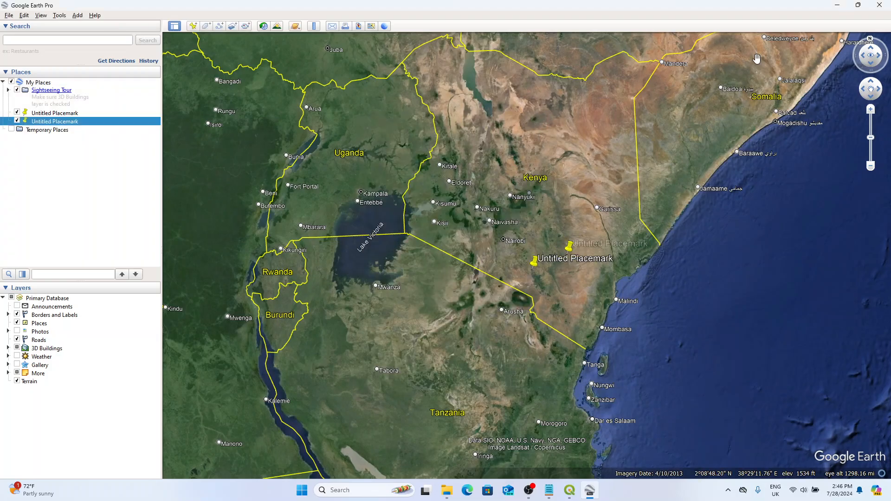
pyautogui.click(882, 9)
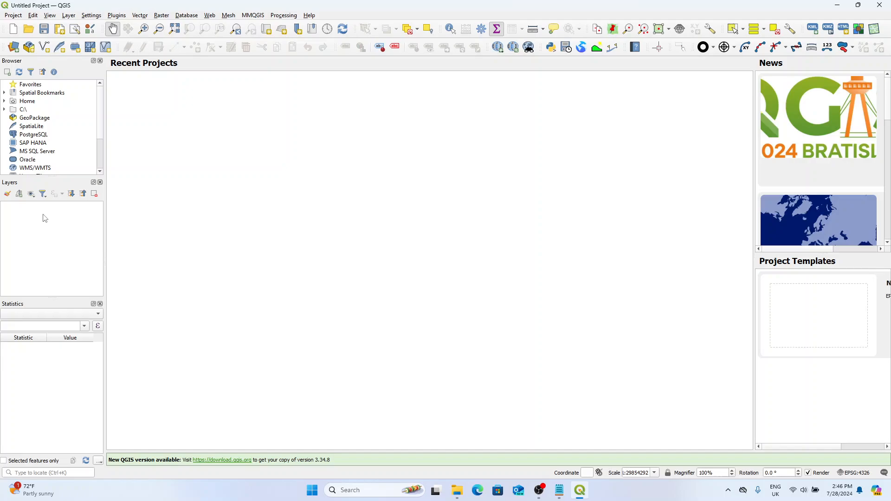
# Step: Start a new shapefile layer and browse to the shapefile folder inside Documents > QGIS for its save location
pyautogui.click(69, 15)
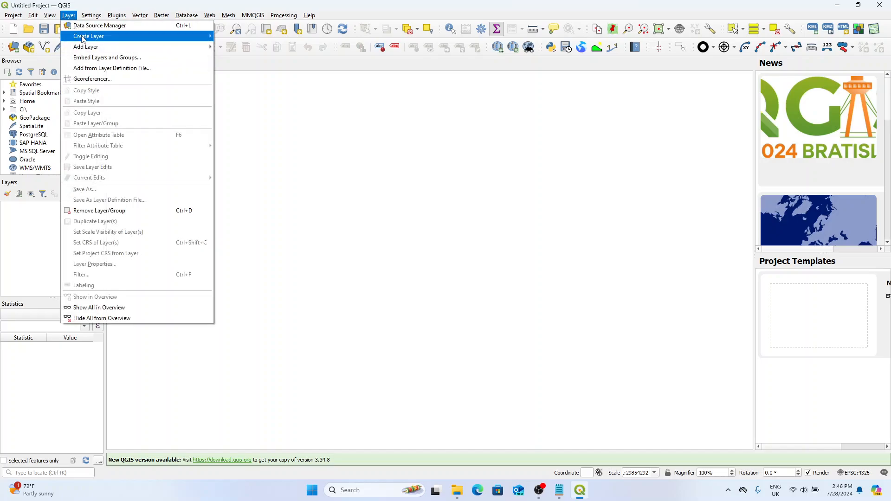
pyautogui.moveTo(88, 38)
pyautogui.click(278, 47)
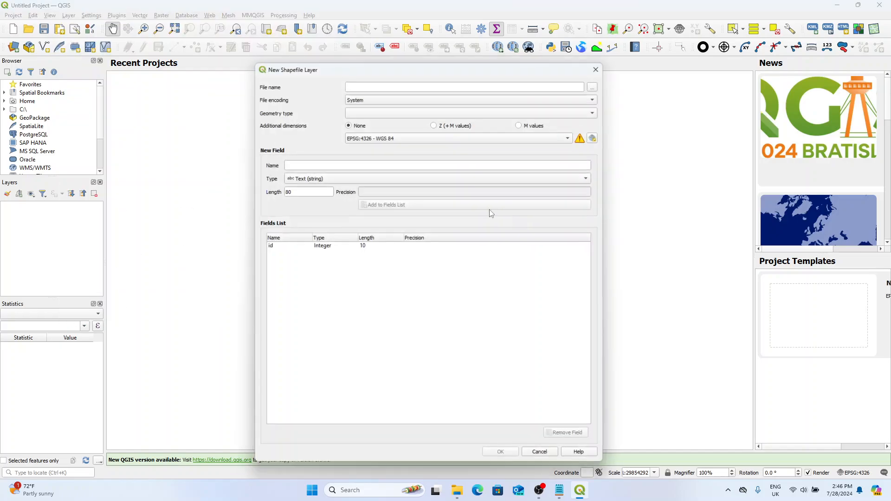
pyautogui.moveTo(507, 69); pyautogui.dragTo(497, 57)
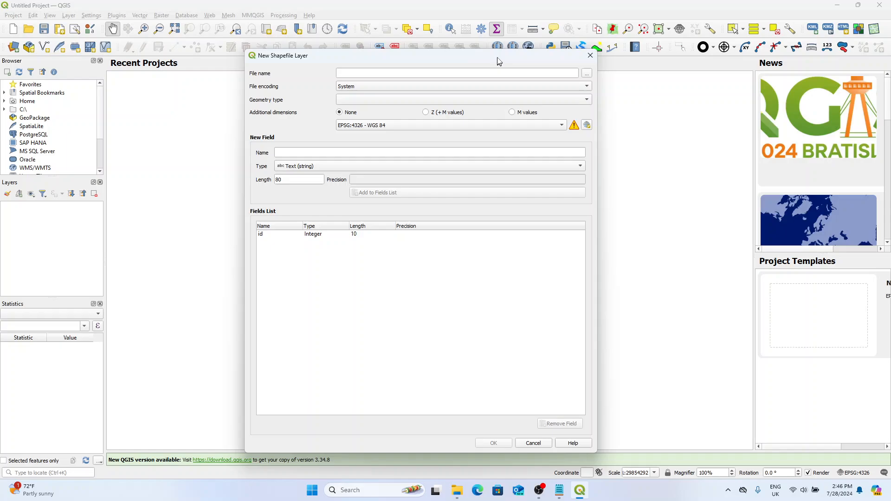
pyautogui.click(585, 72)
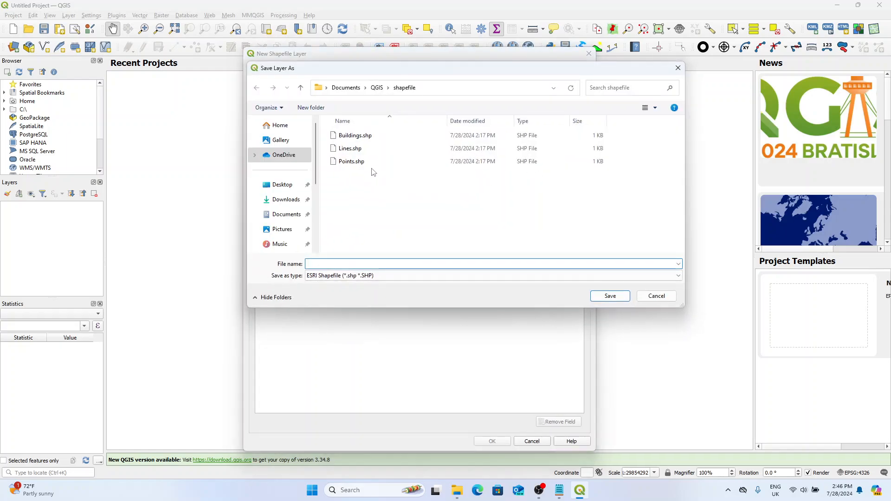
pyautogui.click(375, 90)
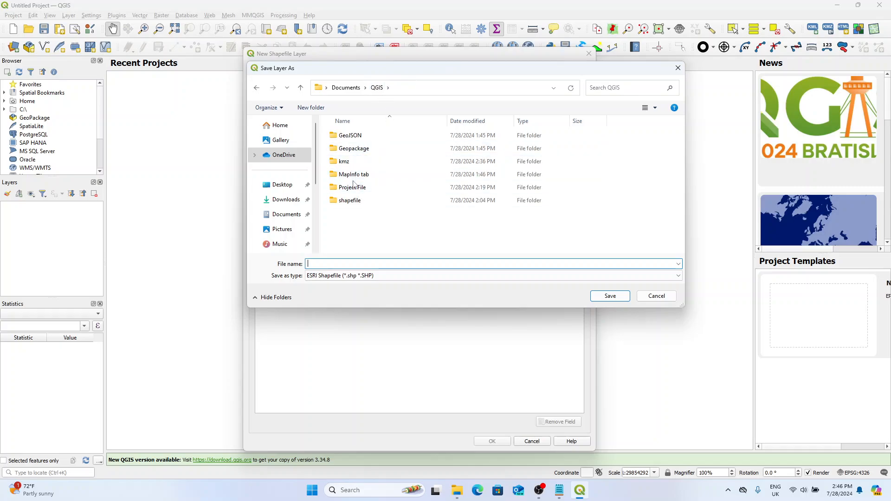
pyautogui.doubleClick(350, 201)
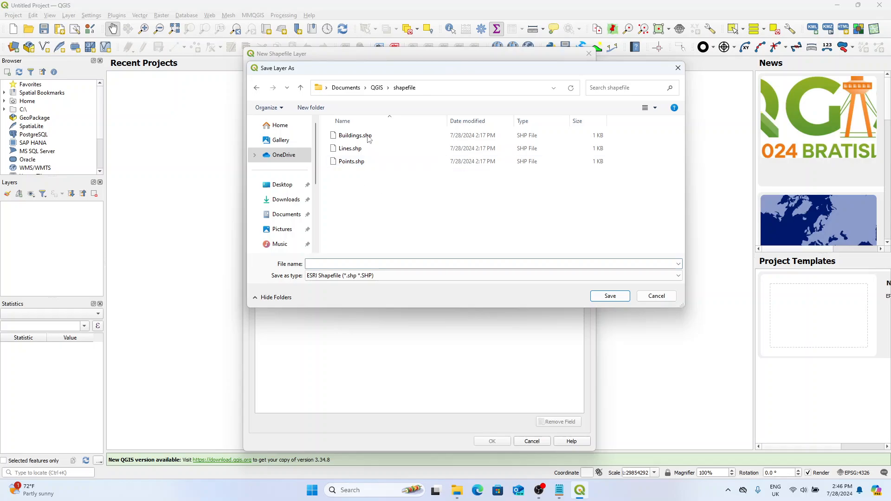
# Step: In File Explorer, permanently delete all files from the Documents > QGIS > shapefile folder
pyautogui.click(457, 490)
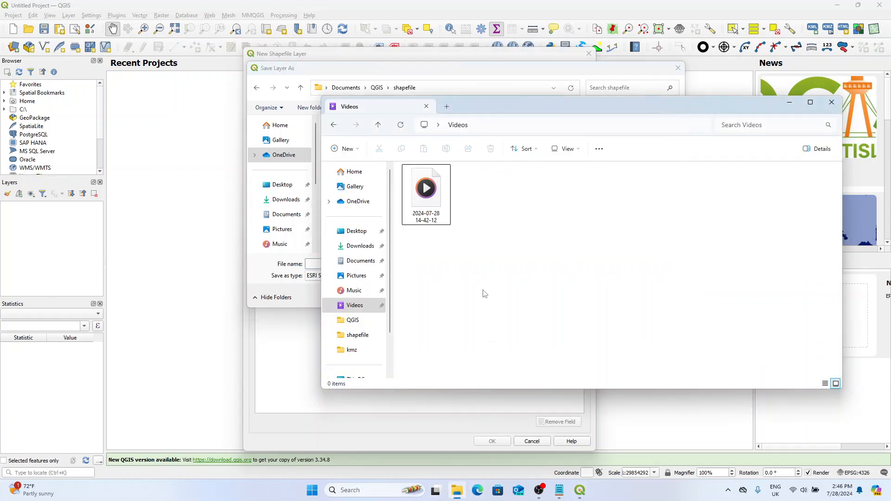
pyautogui.click(355, 276)
pyautogui.click(353, 262)
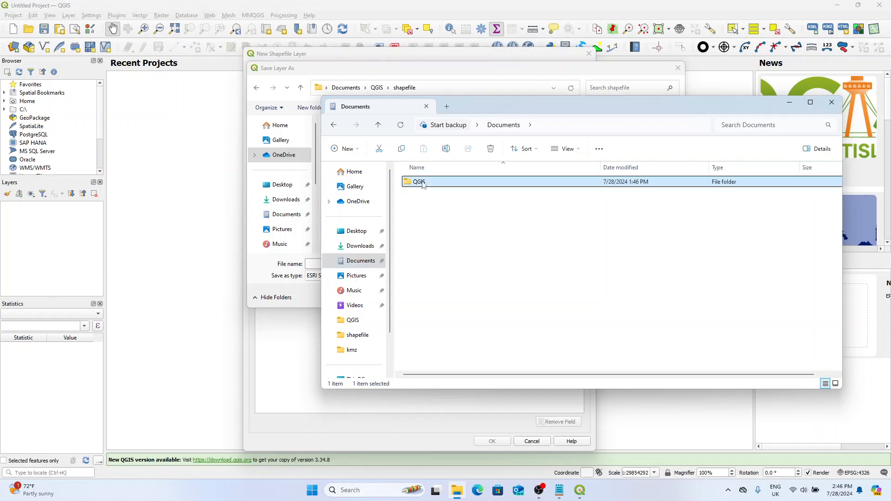
pyautogui.doubleClick(420, 182)
pyautogui.doubleClick(424, 247)
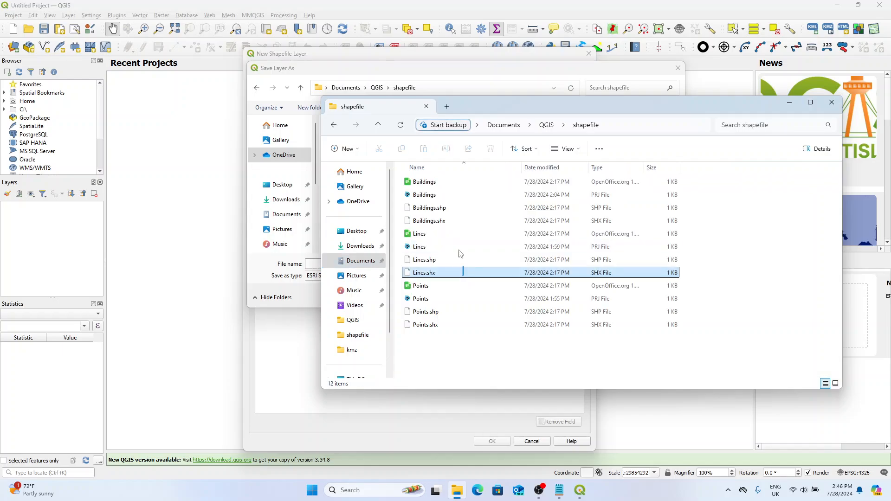
pyautogui.moveTo(463, 276); pyautogui.dragTo(449, 191)
pyautogui.hotkey('ctrl', 'a')
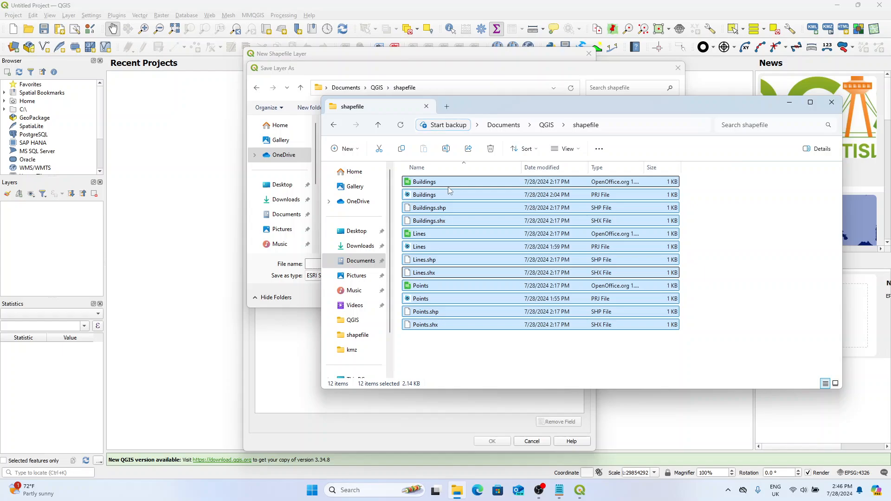
pyautogui.hotkey('shift', 'Delete')
pyautogui.press('Return')
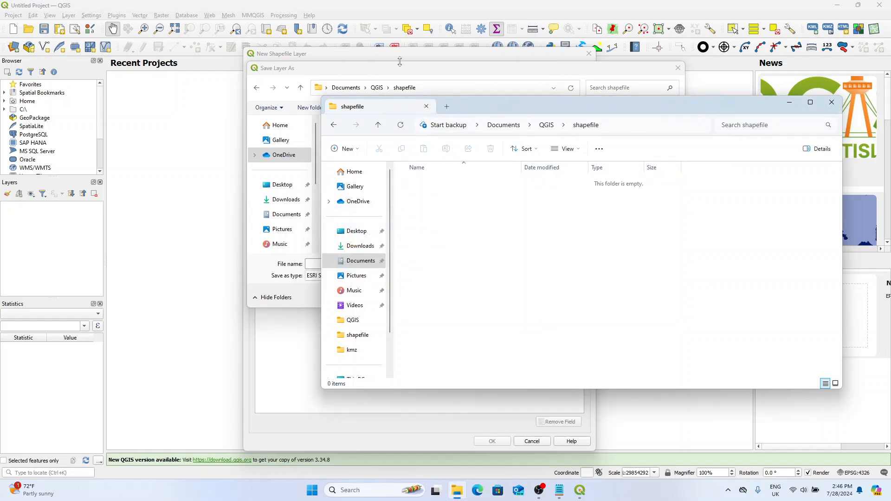
# Step: Cancel the open save dialog and set the new layer's file to Buildings in the shapefile folder
pyautogui.click(401, 67)
pyautogui.click(678, 67)
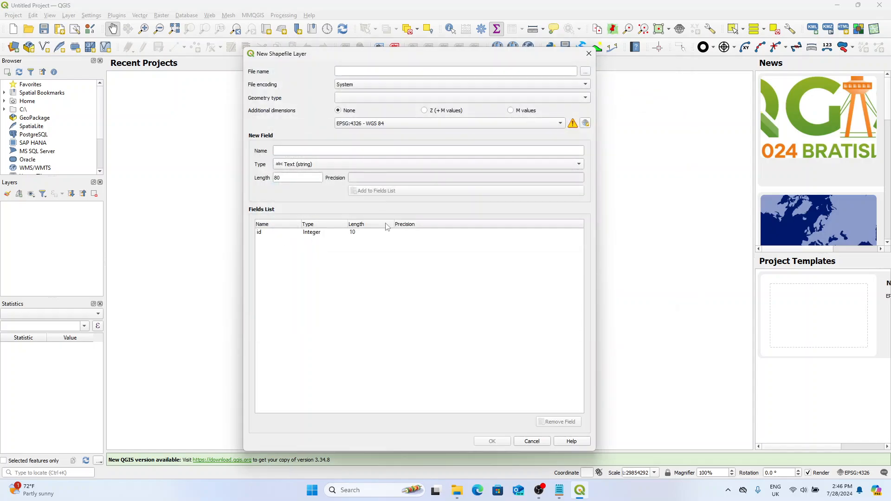
pyautogui.click(586, 72)
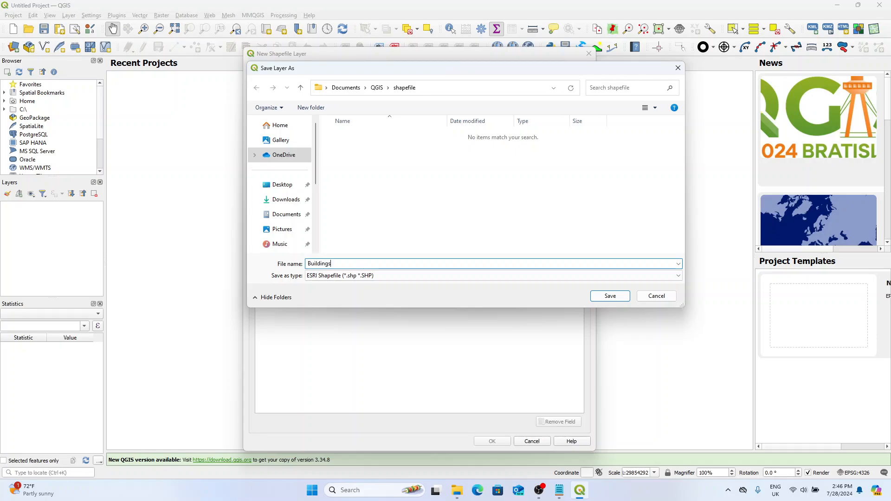
pyautogui.click(609, 295)
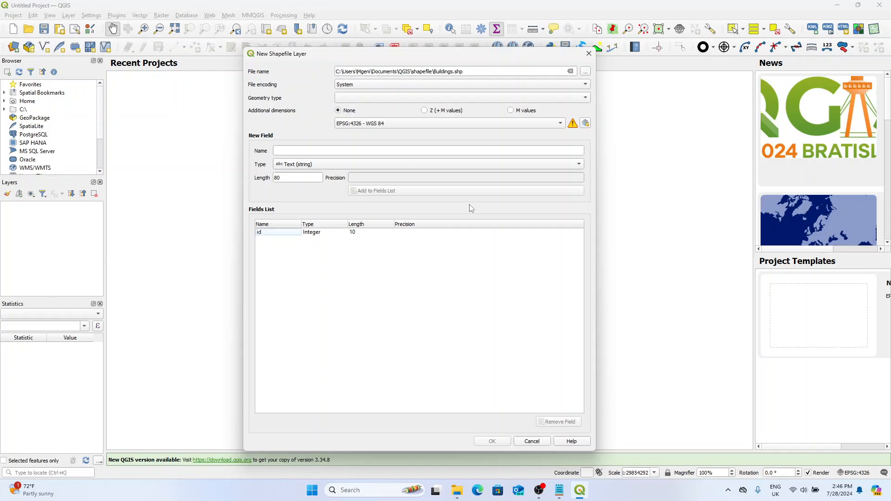
# Step: Set the new layer's geometry type to Point and add a text field called Name with length 80
pyautogui.click(374, 101)
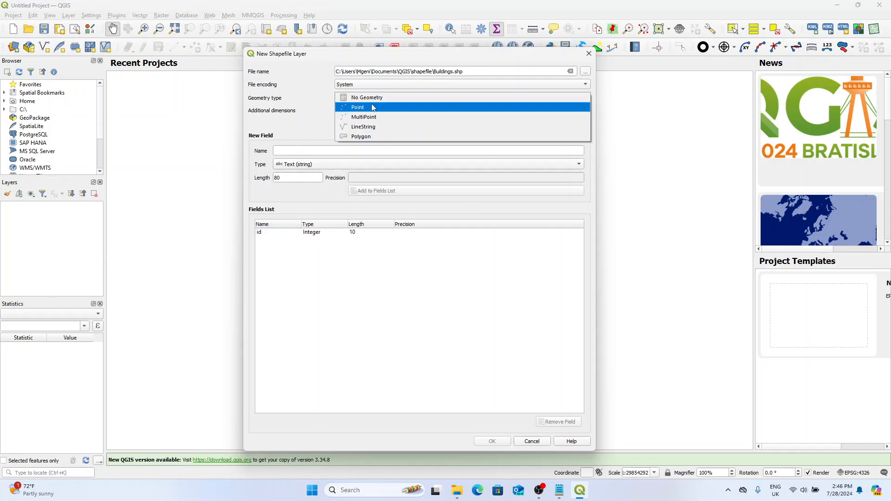
pyautogui.click(374, 111)
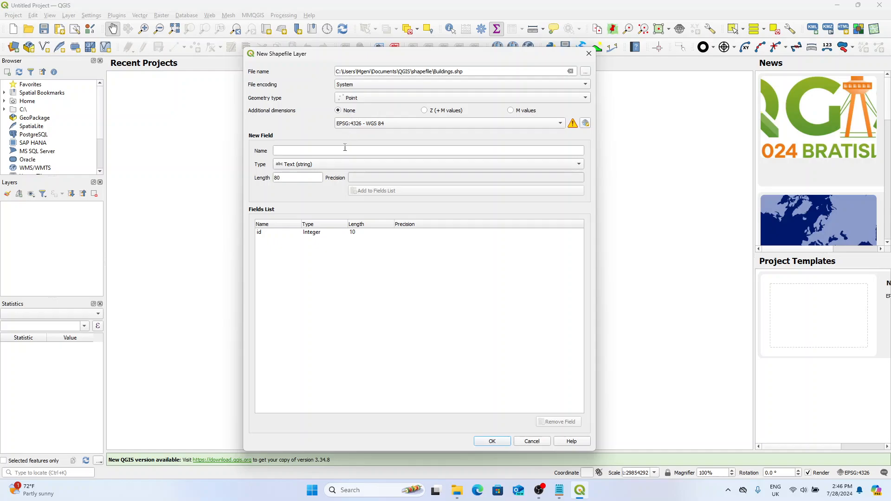
pyautogui.click(329, 151)
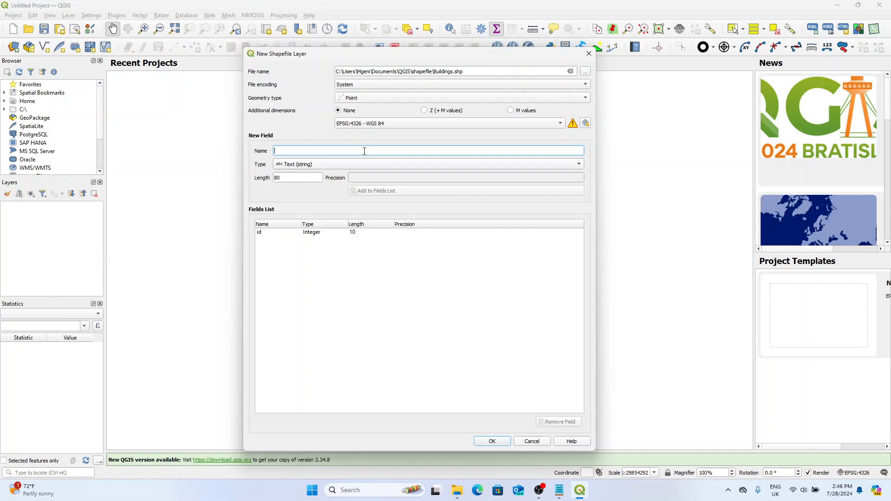
pyautogui.write('Name')
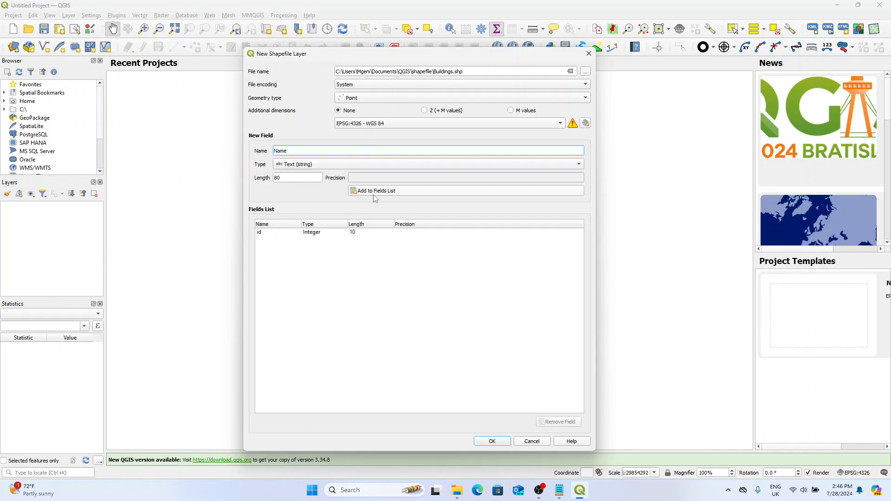
pyautogui.click(374, 194)
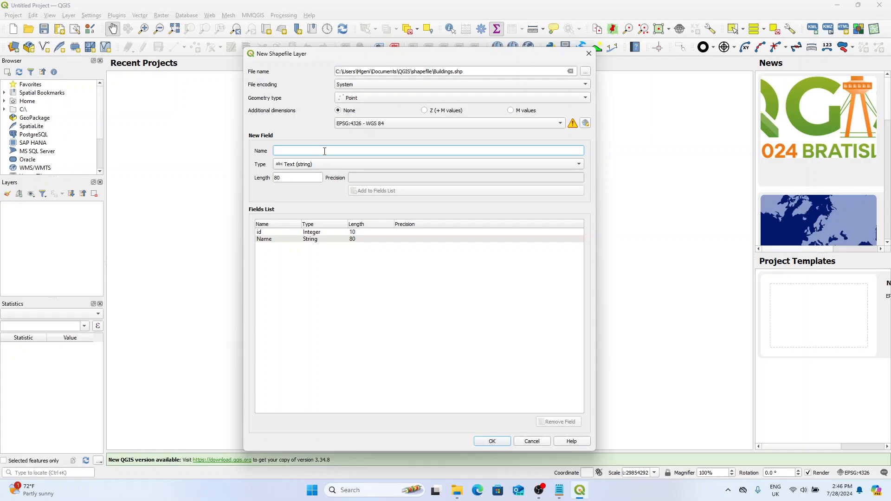
# Step: Enter Units as the next field's name and remove the default id field from the fields list
pyautogui.write('No. of')
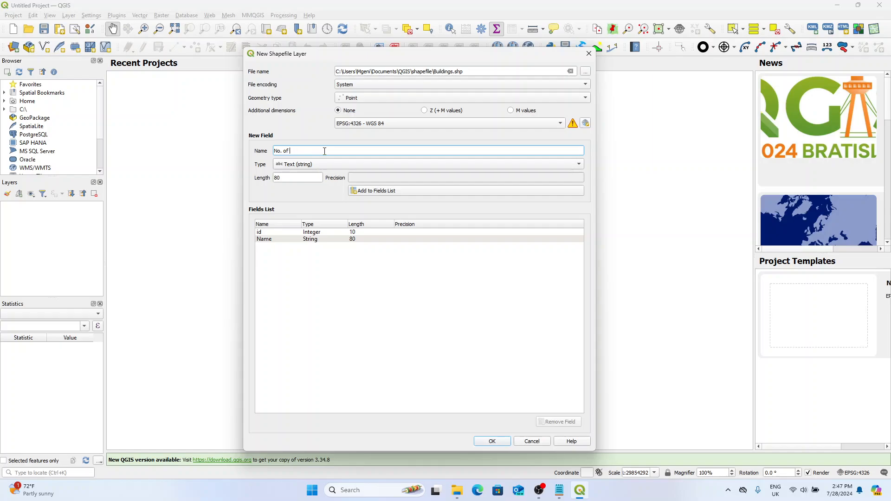
pyautogui.press('BackSpace')
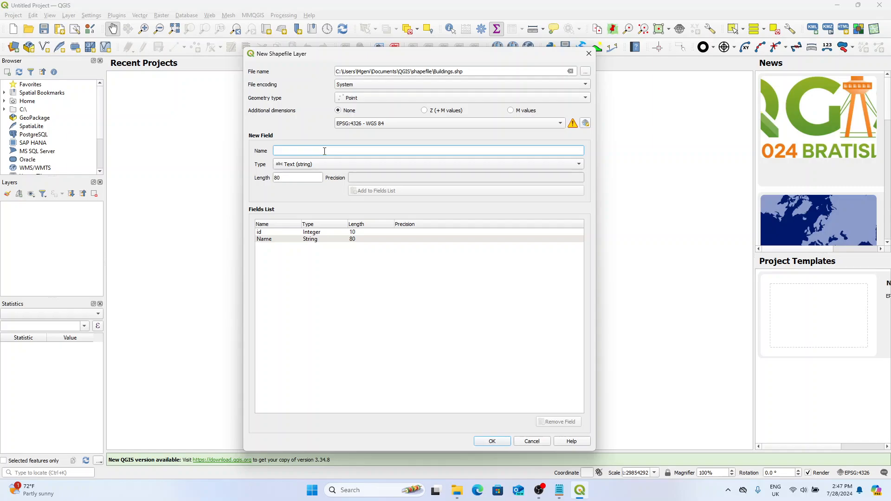
pyautogui.write('Units')
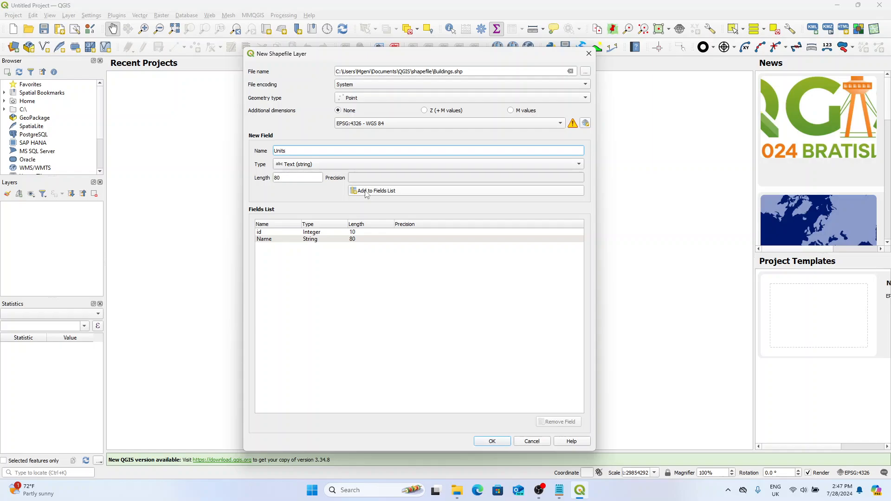
pyautogui.click(339, 232)
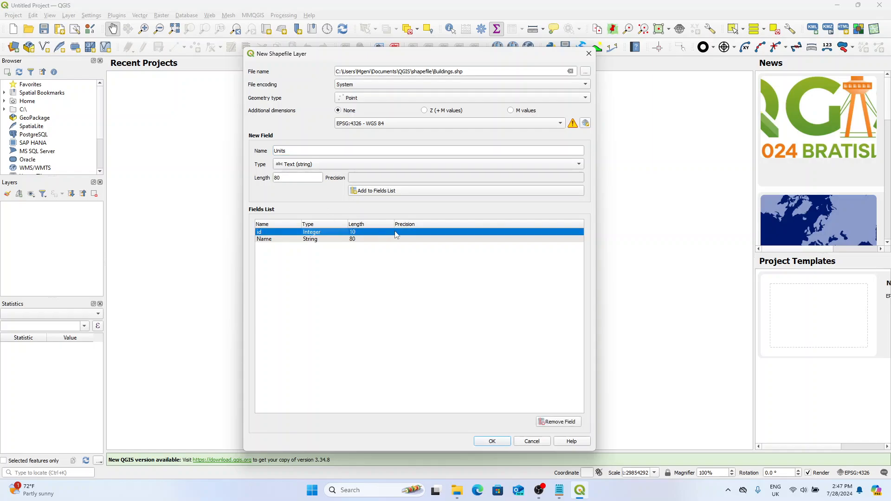
pyautogui.click(557, 421)
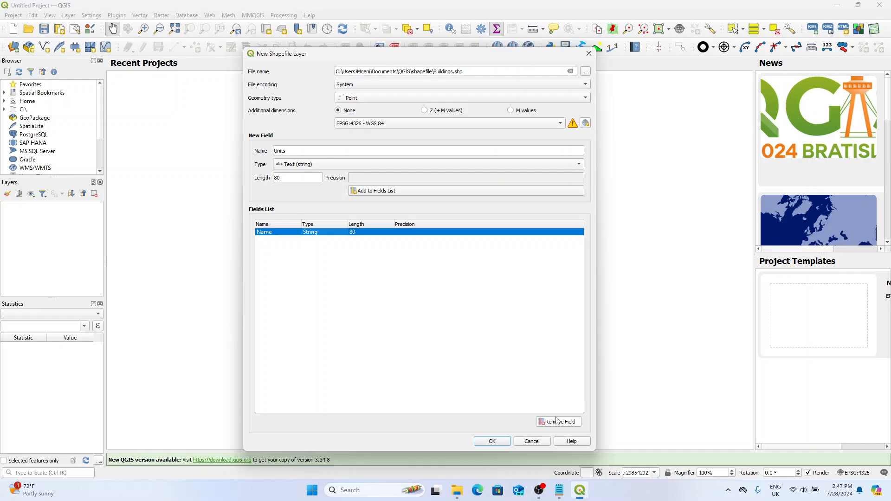
pyautogui.click(370, 193)
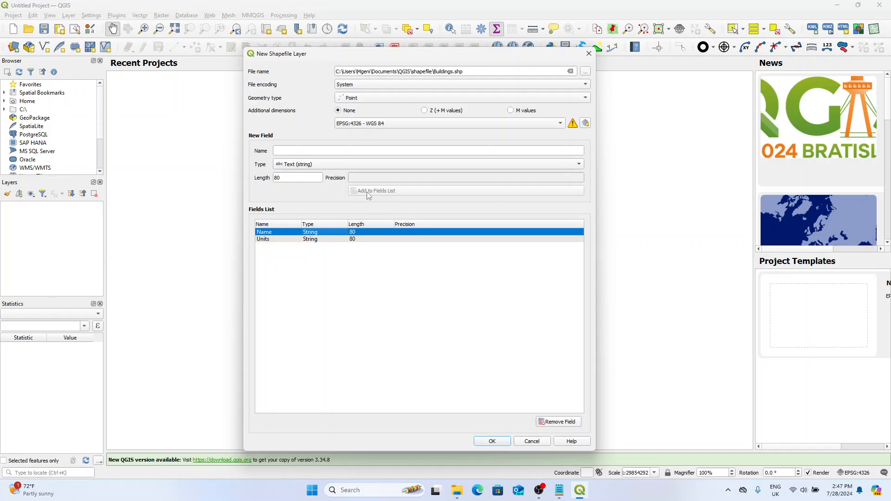
pyautogui.click(316, 241)
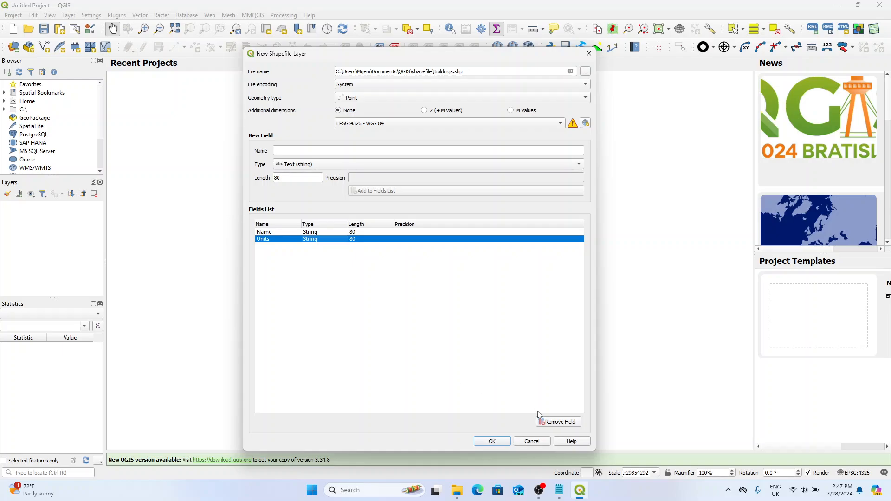
pyautogui.click(552, 424)
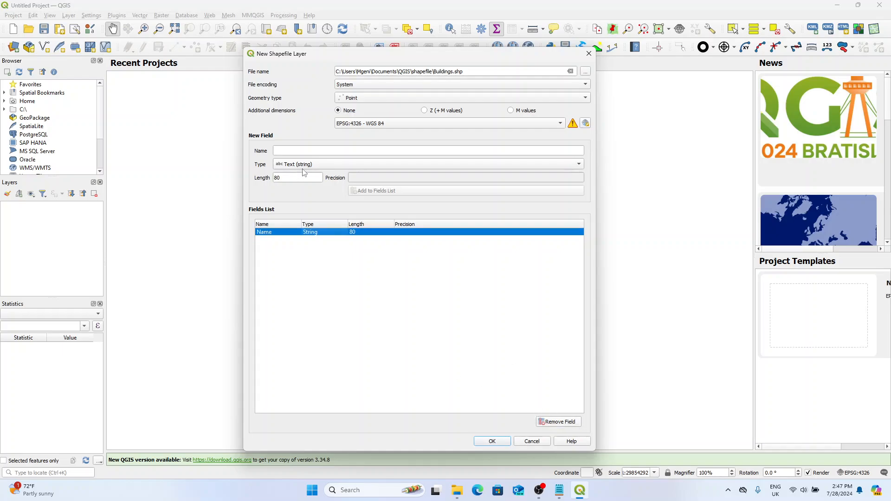
# Step: Add a Units field of type Integer (32 bit) with length 10 and create the Buildings layer
pyautogui.click(337, 156)
pyautogui.write('Units')
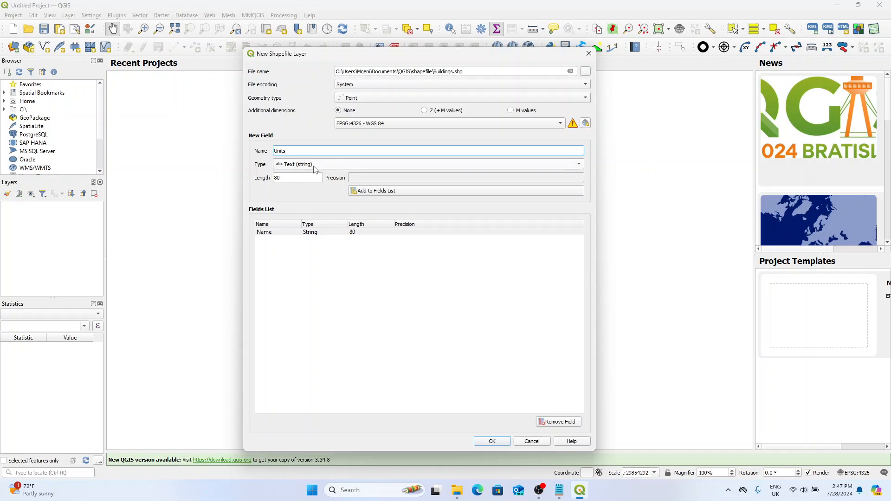
pyautogui.click(315, 170)
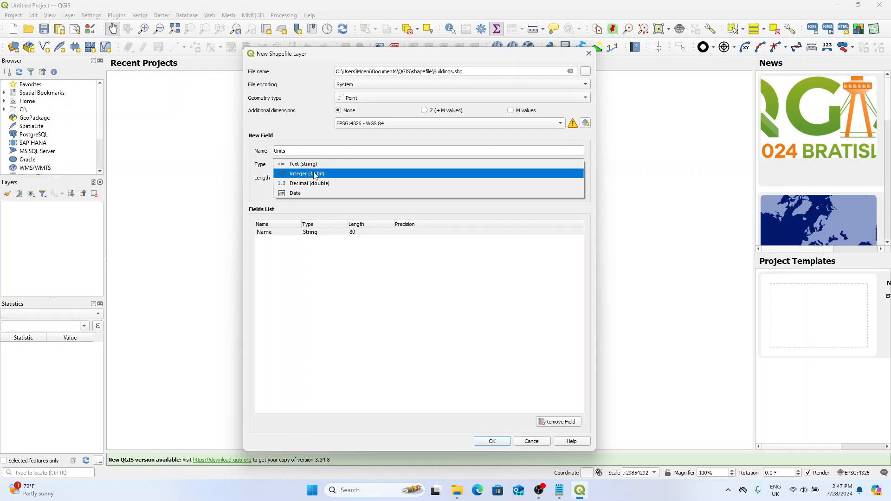
pyautogui.click(314, 174)
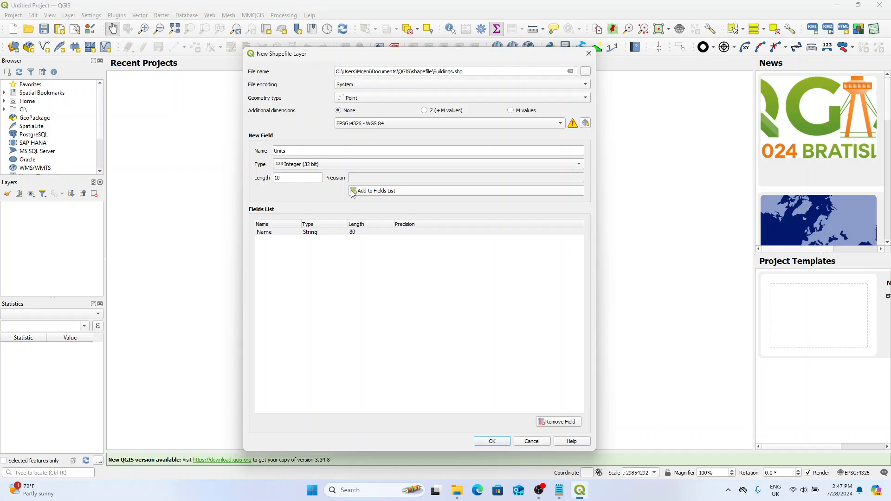
pyautogui.click(367, 192)
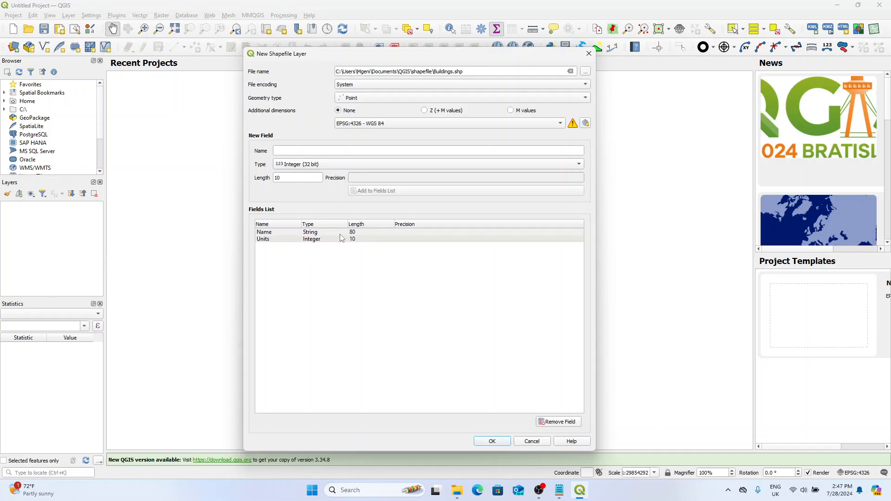
pyautogui.click(312, 238)
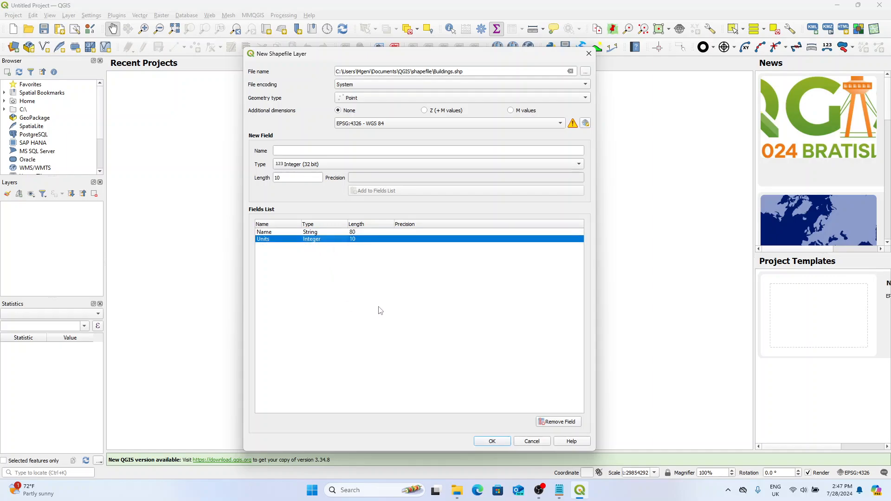
pyautogui.click(492, 441)
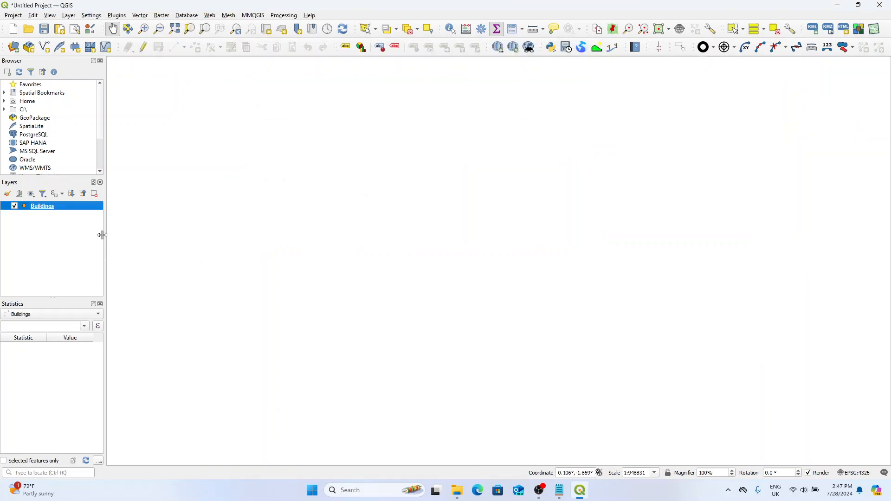
pyautogui.click(40, 207)
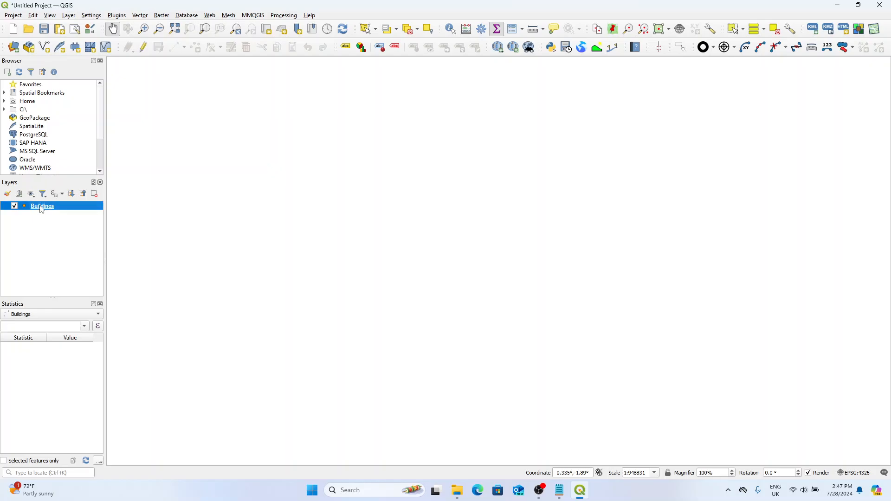
pyautogui.moveTo(502, 219); pyautogui.dragTo(393, 210)
pyautogui.moveTo(483, 211); pyautogui.dragTo(323, 215)
pyautogui.moveTo(387, 216); pyautogui.dragTo(432, 198)
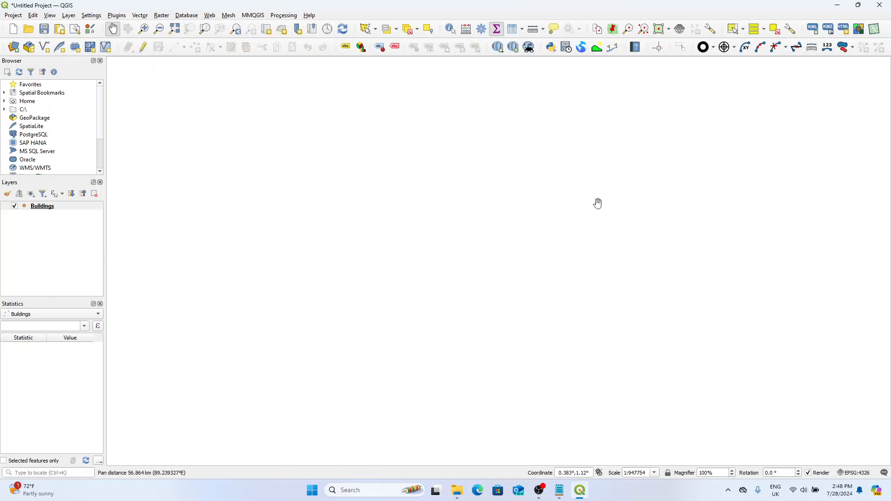
pyautogui.moveTo(538, 217); pyautogui.dragTo(436, 227)
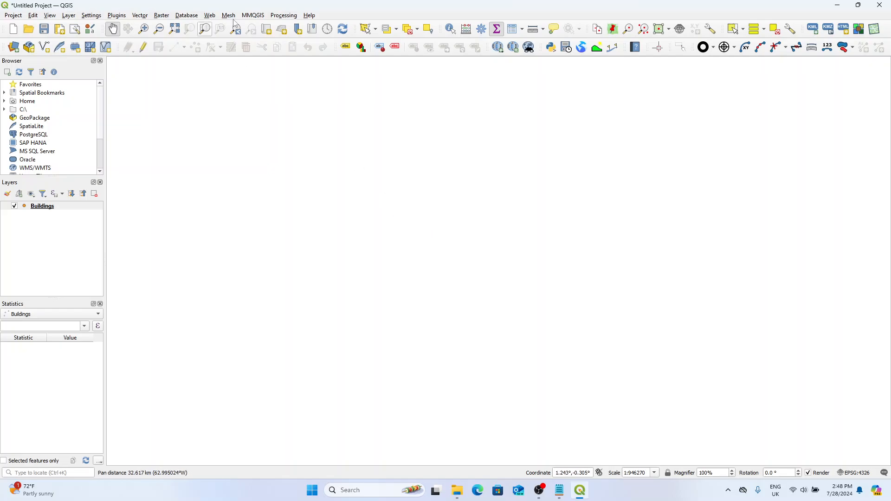
pyautogui.click(209, 16)
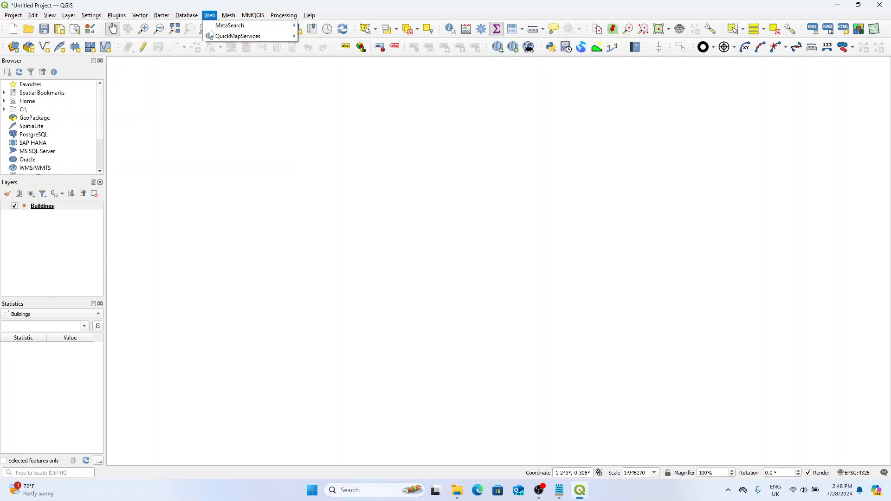
pyautogui.click(360, 5)
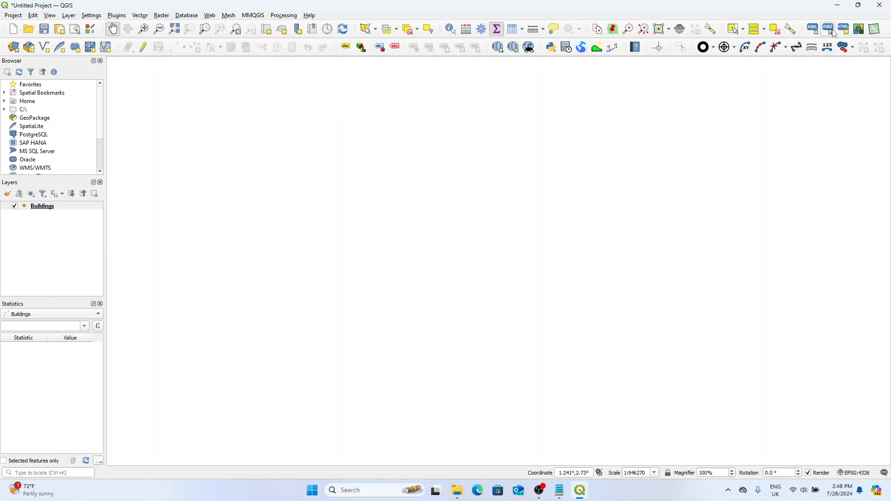
# Step: Add the Google Hybrid basemap from QuickMapServices to the project
pyautogui.click(228, 18)
pyautogui.moveTo(211, 18)
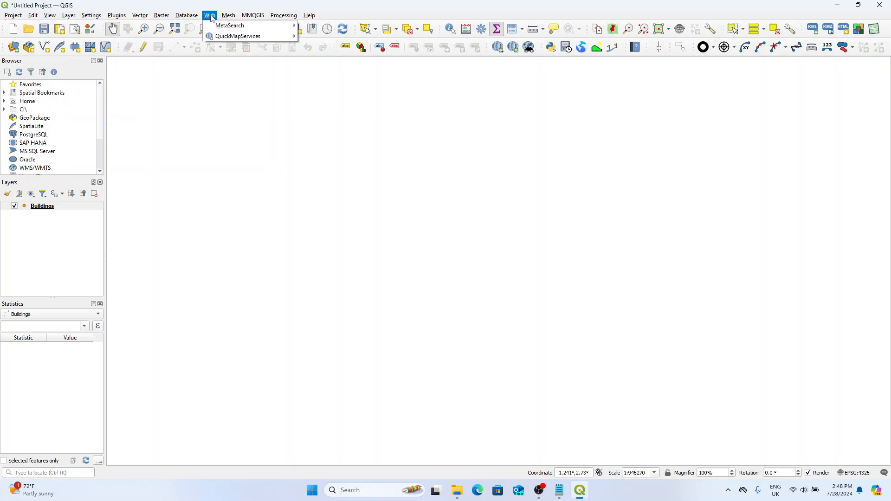
pyautogui.moveTo(214, 37)
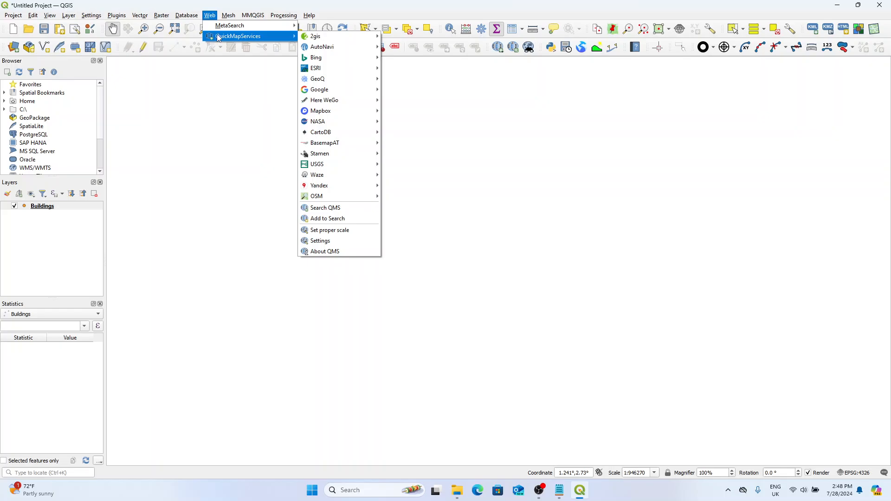
pyautogui.moveTo(331, 92)
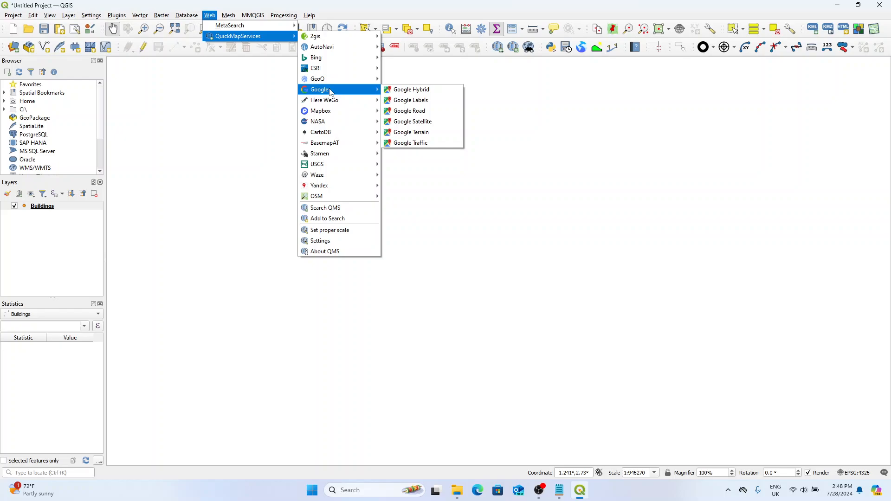
pyautogui.click(431, 91)
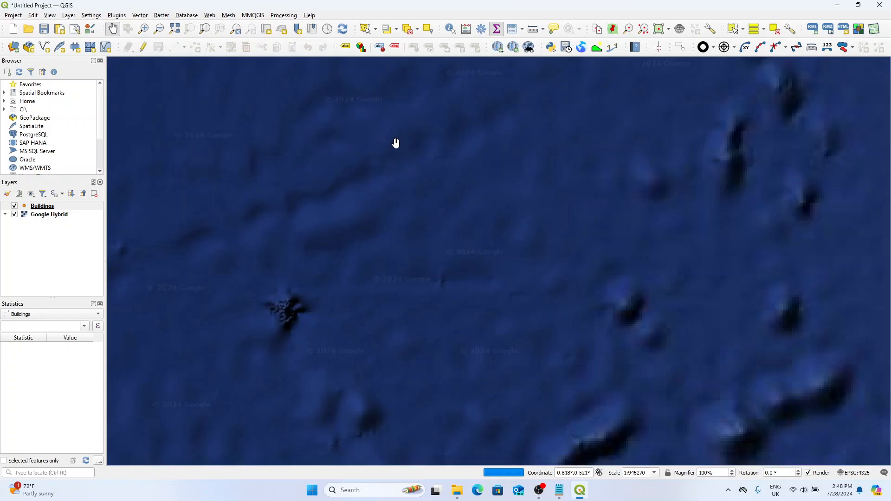
# Step: Locate Nairobi, Kenya on the Google Hybrid basemap and examine the city at close range
pyautogui.scroll(-3, 310, 189)
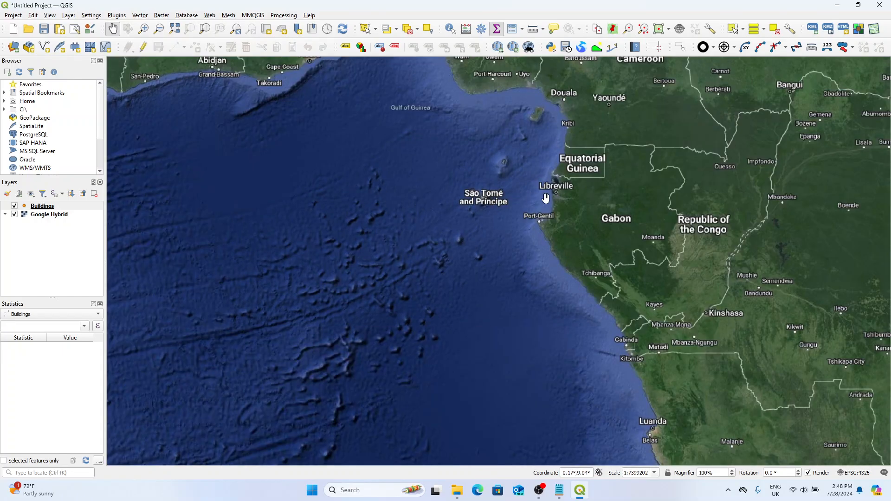
pyautogui.moveTo(576, 201); pyautogui.dragTo(323, 184)
pyautogui.scroll(-1, 323, 184)
pyautogui.moveTo(513, 184); pyautogui.dragTo(270, 184)
pyautogui.scroll(2, 463, 175)
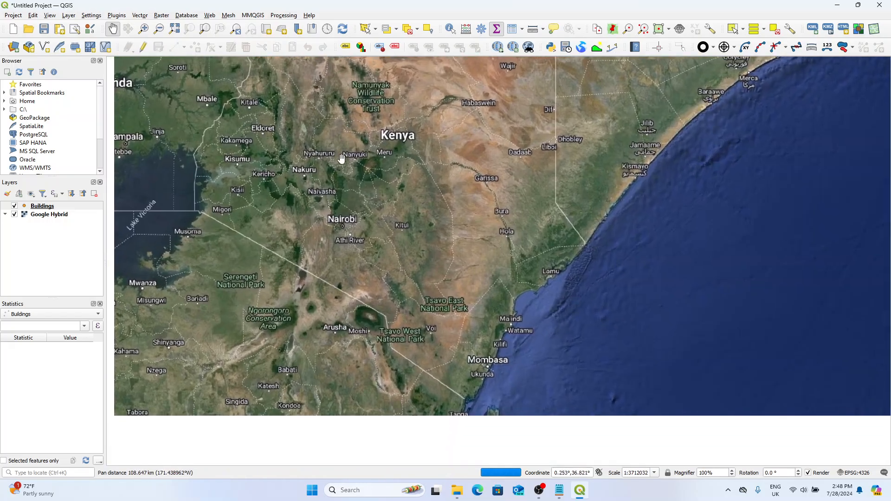
pyautogui.scroll(1, 346, 219)
pyautogui.moveTo(357, 237); pyautogui.dragTo(360, 215)
pyautogui.scroll(2, 360, 215)
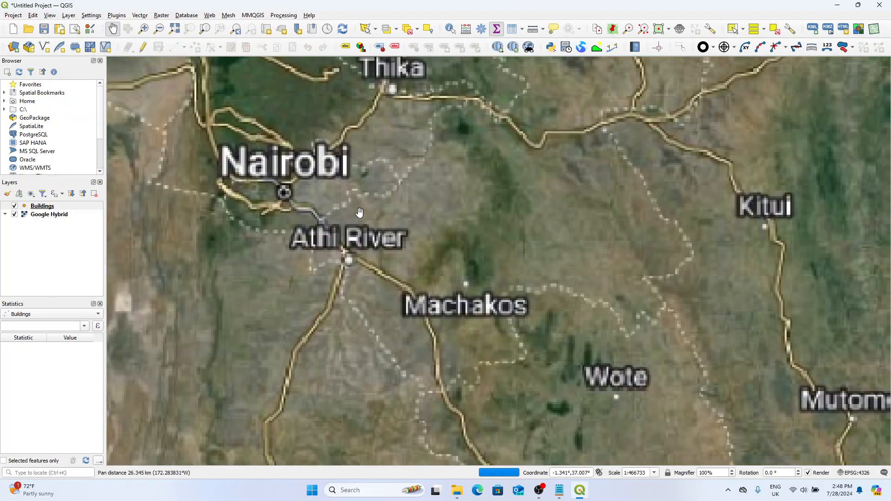
pyautogui.moveTo(272, 187); pyautogui.dragTo(343, 208)
pyautogui.scroll(2, 350, 193)
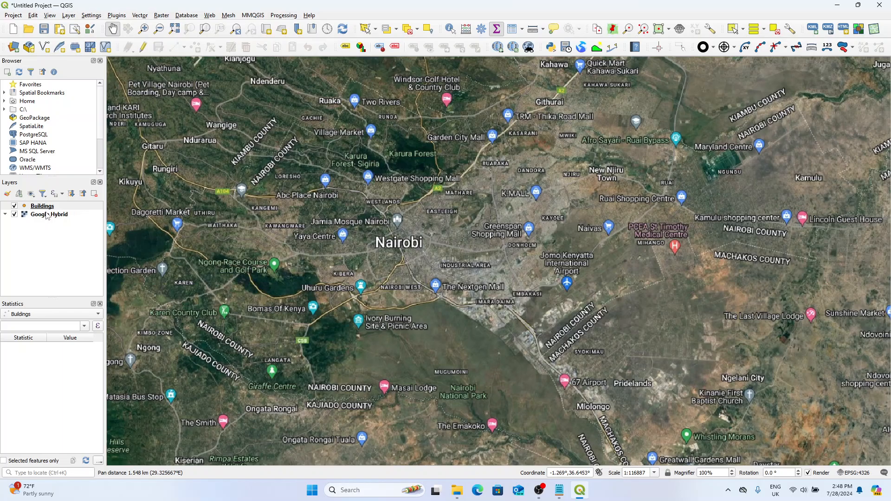
# Step: Add the Google Satellite basemap from QuickMapServices with the Google Hybrid layer selected
pyautogui.click(46, 215)
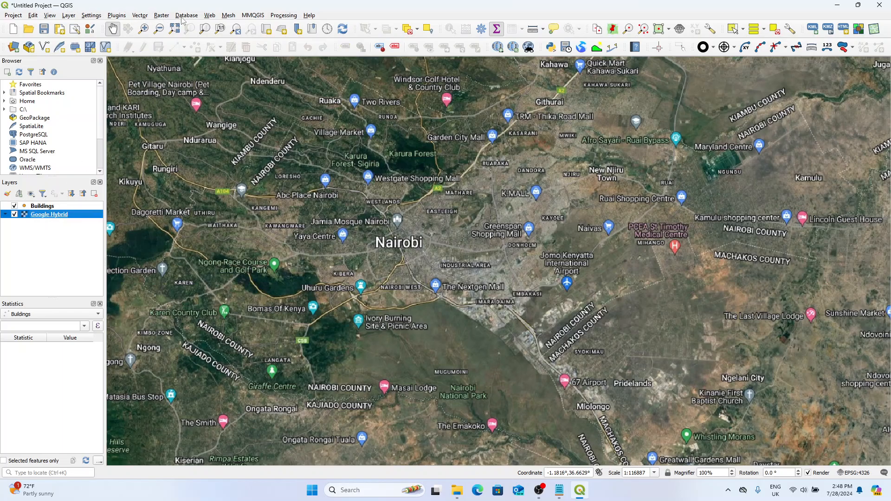
pyautogui.click(210, 16)
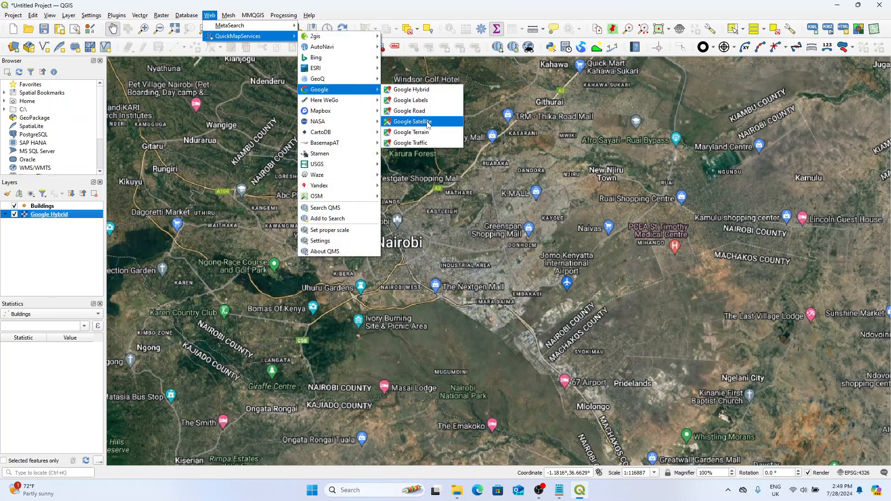
pyautogui.click(420, 122)
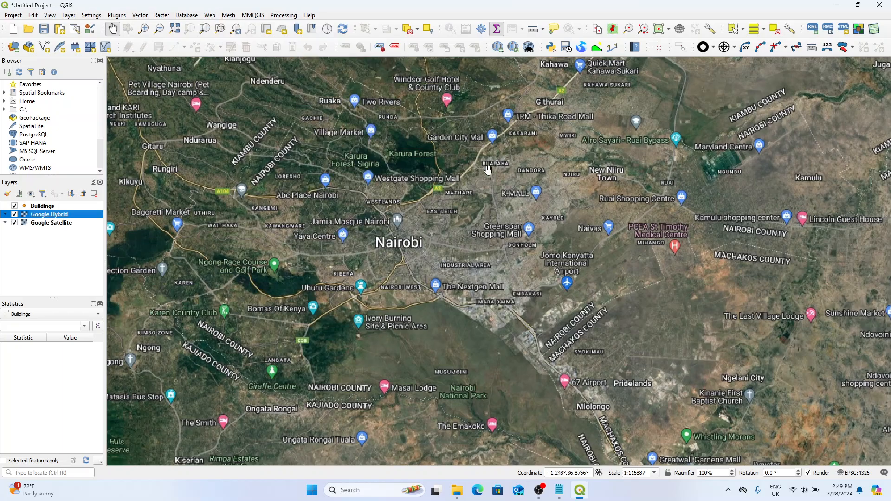
# Step: Hide the Google Hybrid layer and move Google Satellite above it in the layer order, directly below Buildings
pyautogui.click(15, 214)
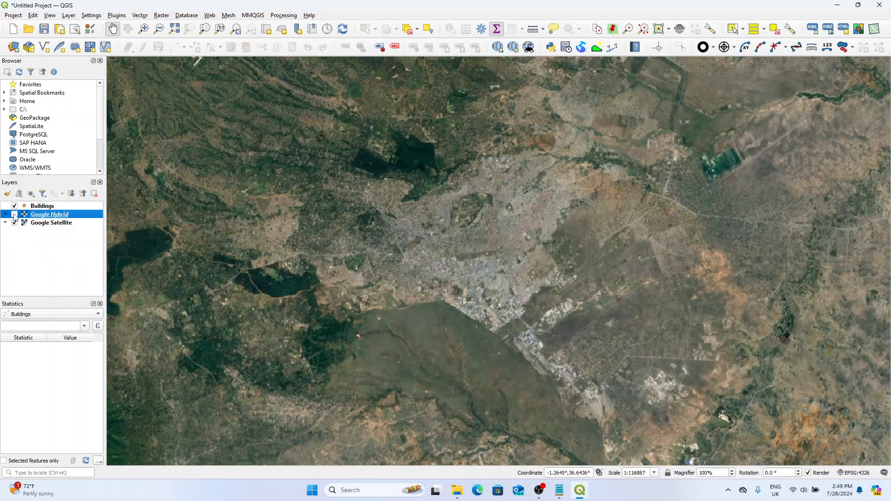
pyautogui.click(49, 223)
pyautogui.moveTo(53, 225); pyautogui.dragTo(70, 214)
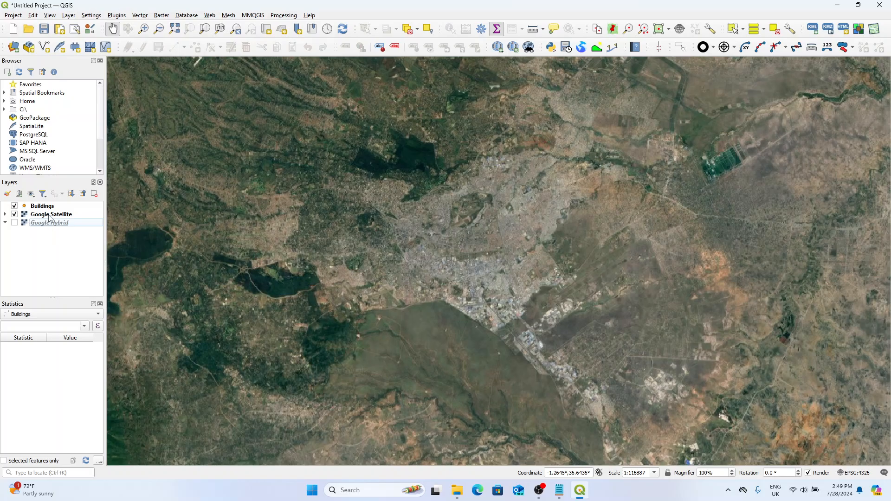
pyautogui.click(15, 223)
pyautogui.click(14, 223)
pyautogui.click(14, 223)
pyautogui.click(15, 223)
# Step: Get the contributed services pack in the QuickMapServices settings and save the settings
pyautogui.click(210, 15)
pyautogui.moveTo(216, 38)
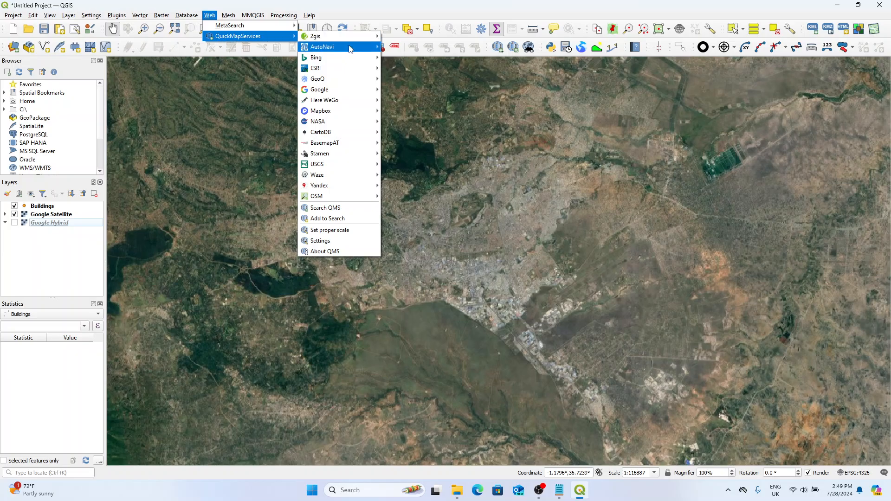
pyautogui.moveTo(338, 86)
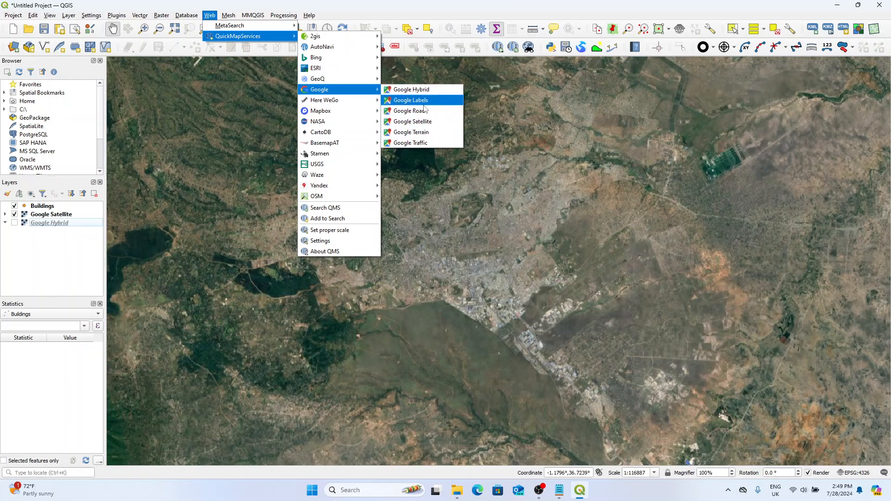
pyautogui.click(209, 16)
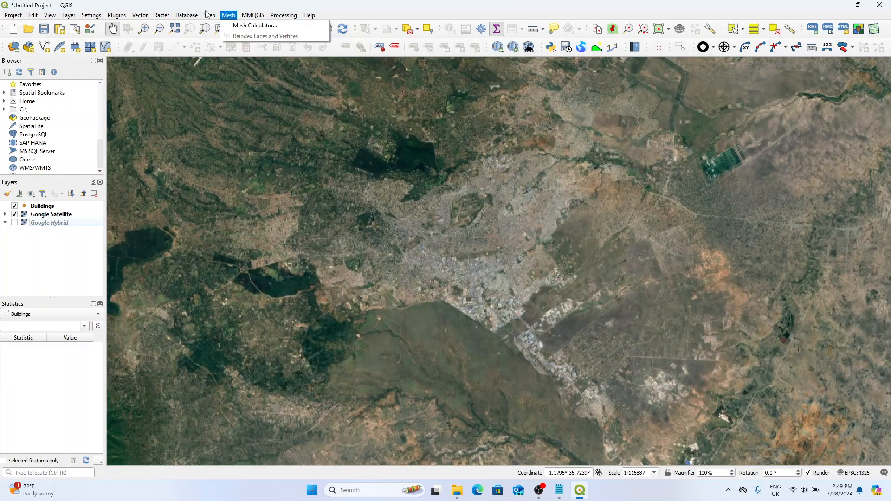
pyautogui.click(207, 18)
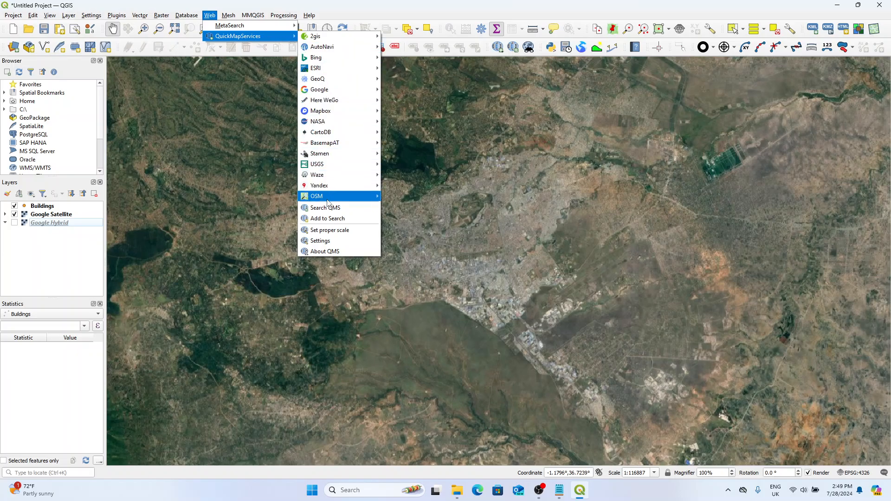
pyautogui.click(333, 240)
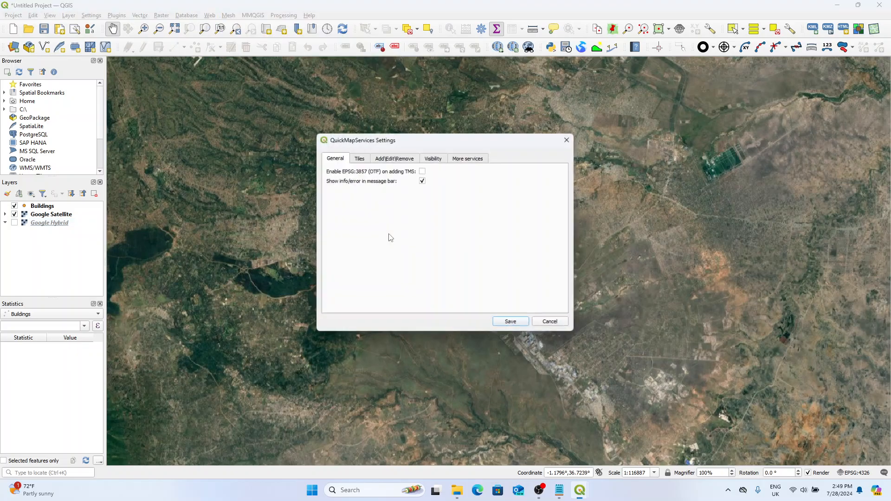
pyautogui.click(467, 160)
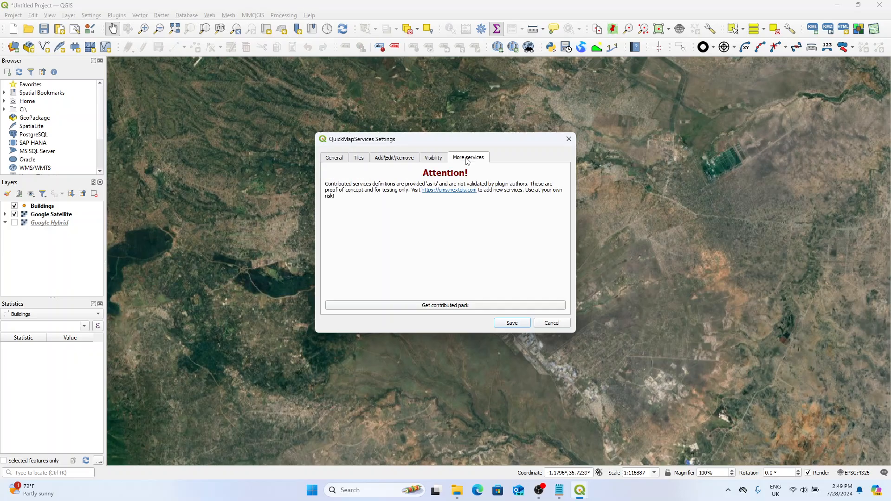
pyautogui.click(458, 306)
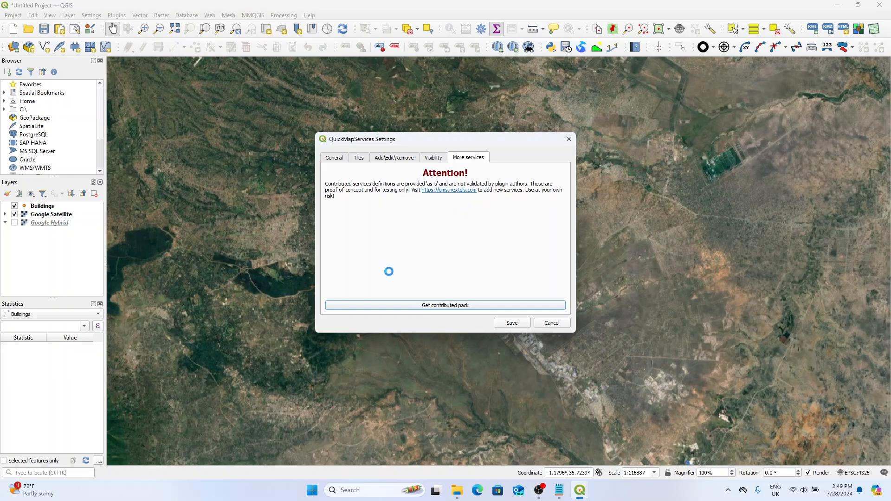
pyautogui.click(479, 249)
pyautogui.click(517, 322)
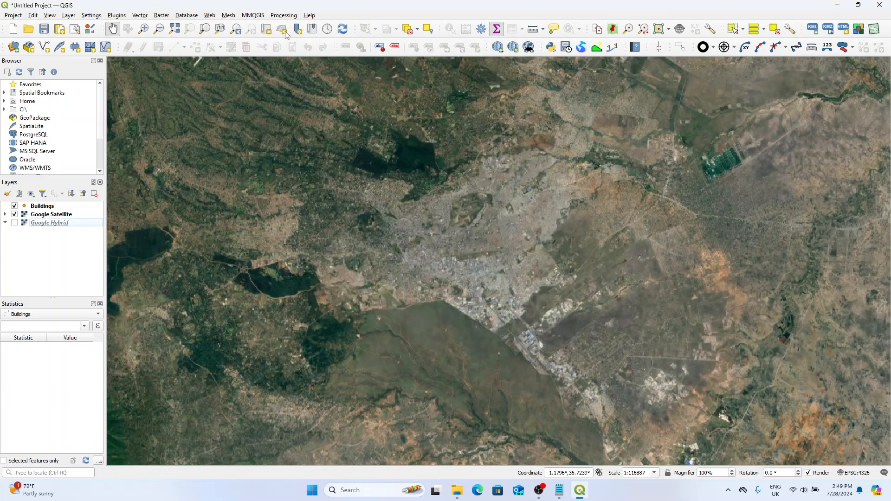
pyautogui.click(228, 15)
pyautogui.moveTo(210, 15)
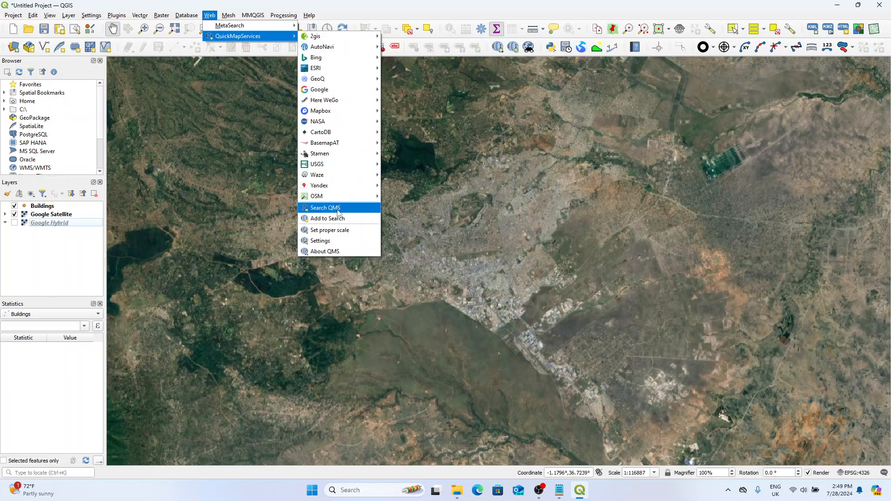
pyautogui.moveTo(333, 59)
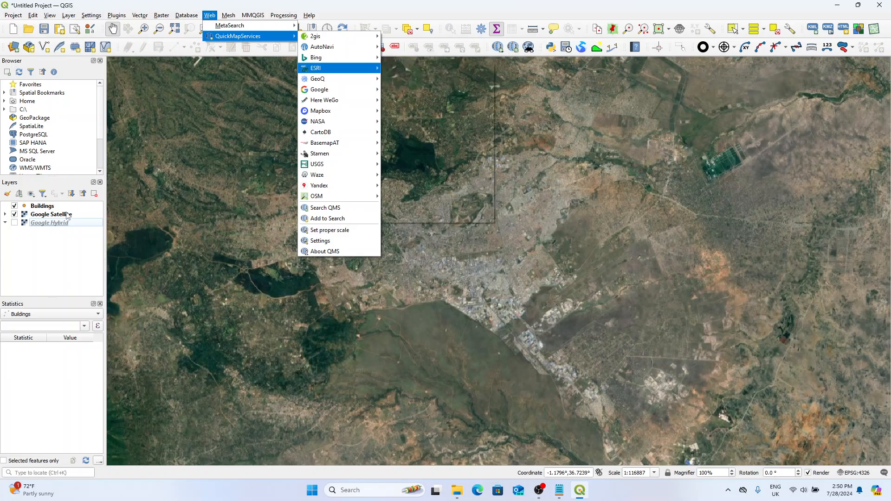
pyautogui.click(92, 252)
# Step: Hide the Google Satellite layer and show the Google Hybrid layer instead
pyautogui.moveTo(424, 238); pyautogui.dragTo(541, 256)
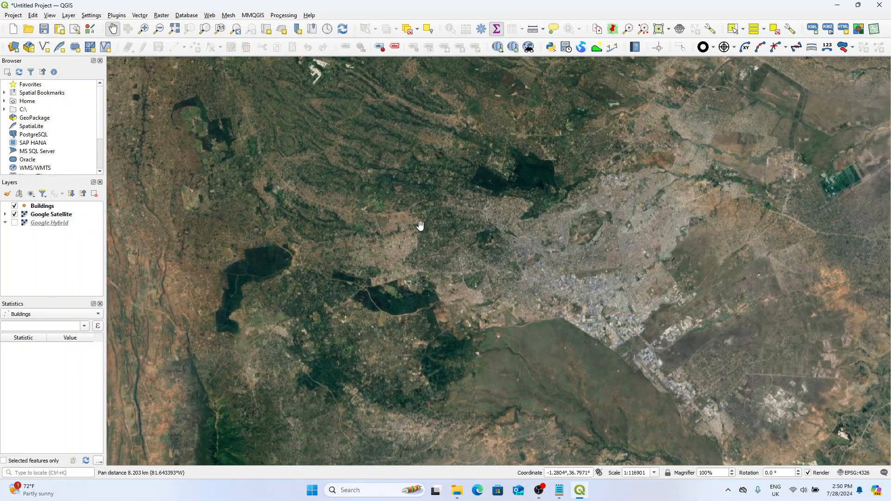
pyautogui.scroll(-1, 379, 227)
pyautogui.moveTo(506, 227); pyautogui.dragTo(439, 207)
pyautogui.click(15, 214)
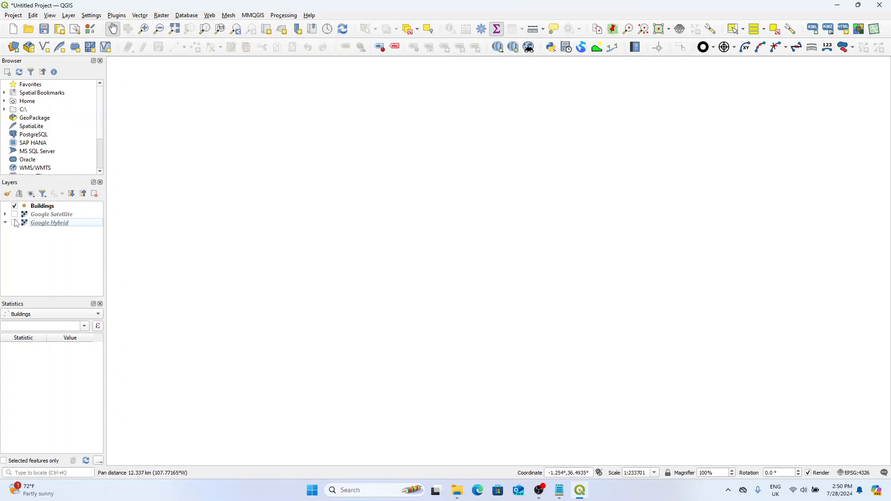
pyautogui.click(15, 223)
# Step: Locate the city blocks around the Kenyatta International Convention Centre in central Nairobi on the Google Hybrid basemap
pyautogui.moveTo(383, 222); pyautogui.dragTo(377, 185)
pyautogui.scroll(1, 366, 241)
pyautogui.scroll(2, 343, 200)
pyautogui.moveTo(347, 158); pyautogui.dragTo(414, 186)
pyautogui.scroll(2, 414, 186)
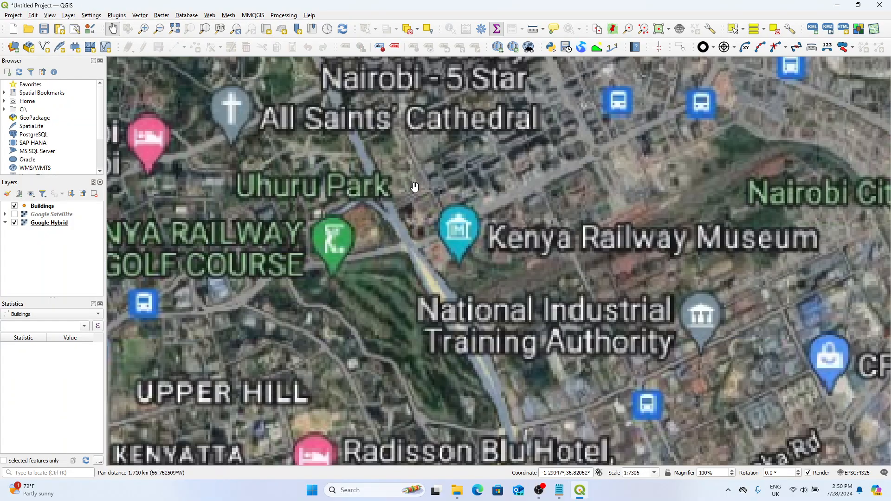
pyautogui.moveTo(559, 78); pyautogui.dragTo(435, 212)
pyautogui.scroll(1, 395, 207)
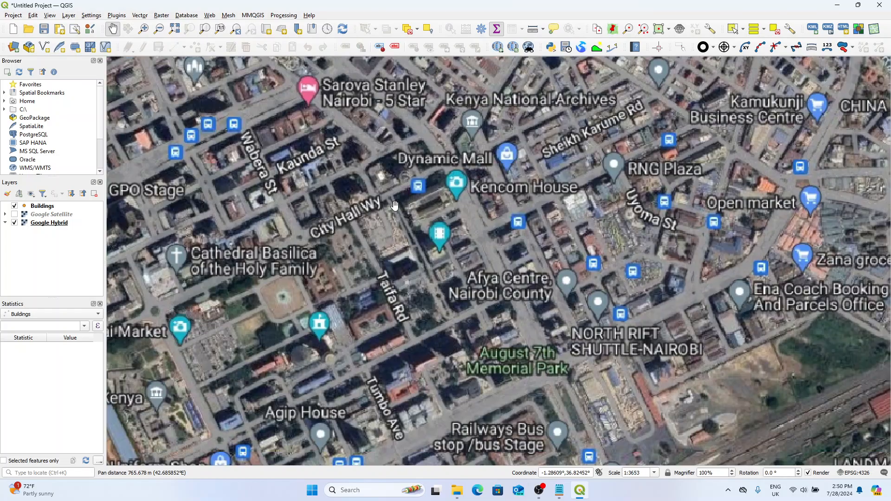
pyautogui.moveTo(328, 329); pyautogui.dragTo(359, 212)
# Step: Start editing the Buildings layer and add a point at Jogoo House with Name Jogoo House and Units 33
pyautogui.click(50, 207)
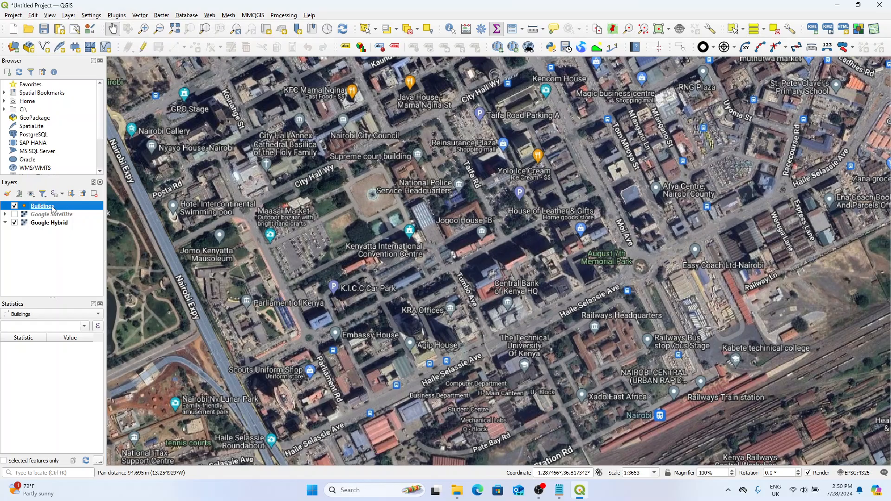
pyautogui.click(144, 50)
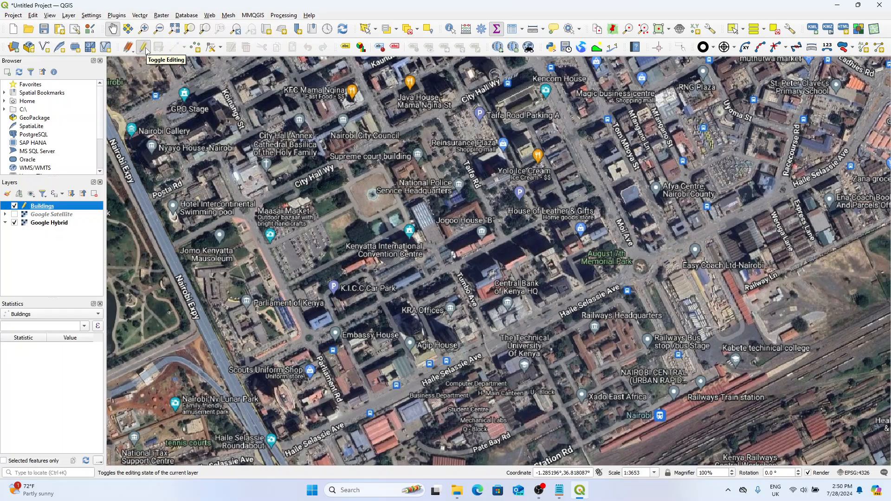
pyautogui.click(192, 50)
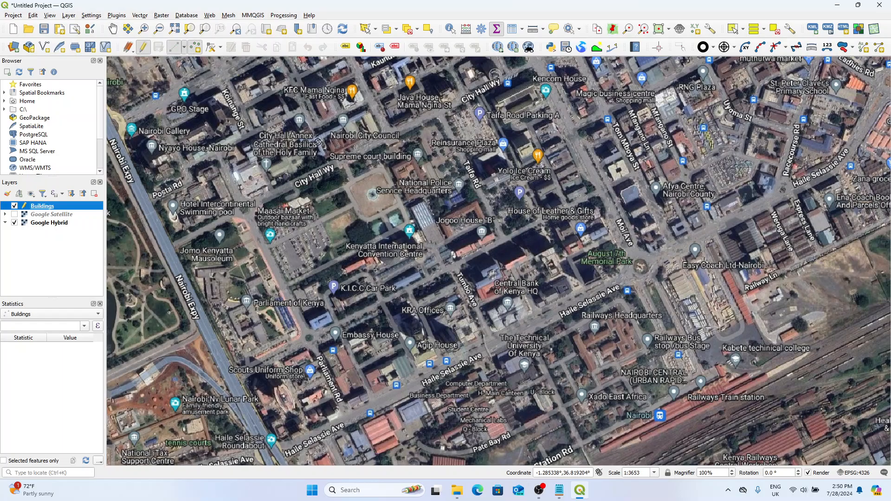
pyautogui.click(473, 246)
pyautogui.moveTo(432, 392); pyautogui.dragTo(689, 175)
pyautogui.click(677, 192)
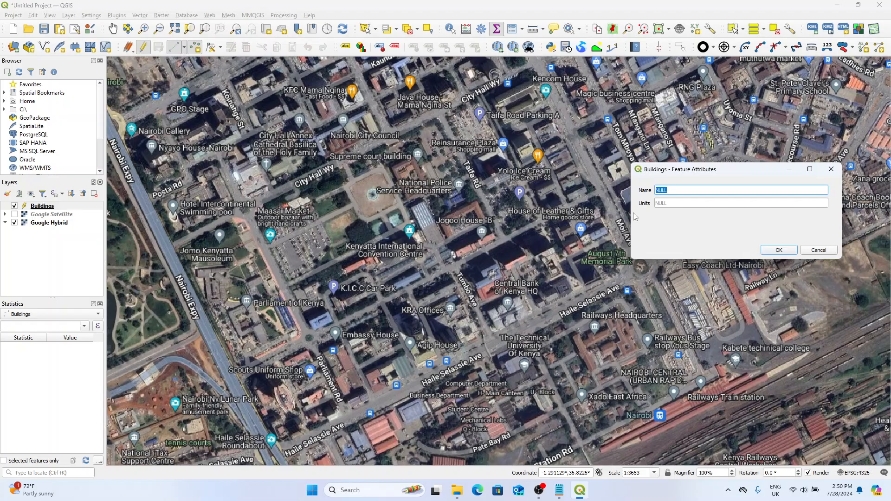
pyautogui.write('Jogoo House')
pyautogui.click(670, 201)
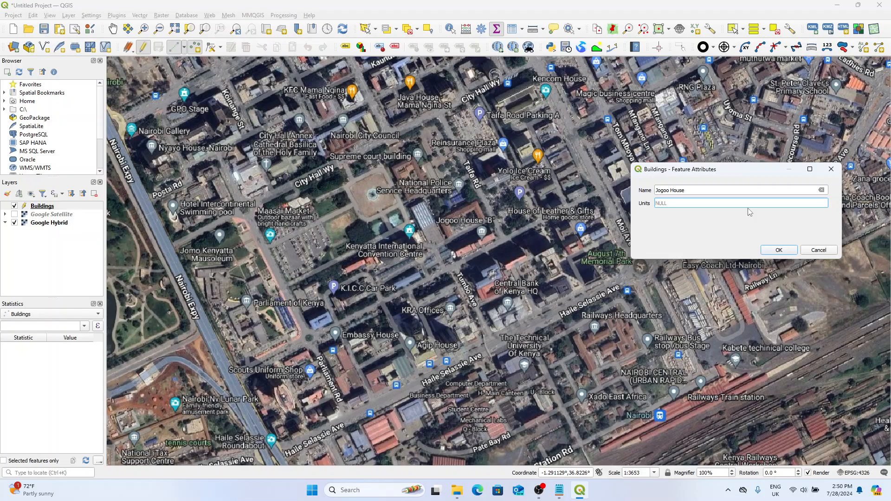
pyautogui.click(779, 251)
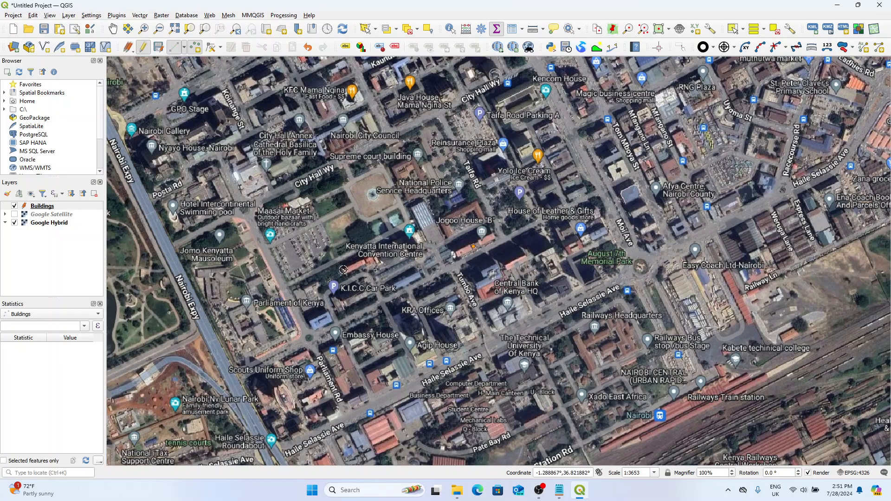
# Step: Add a Buildings point beside the K.I.C.C Car Park label with Name KICC Car Park and Units 23
pyautogui.click(352, 297)
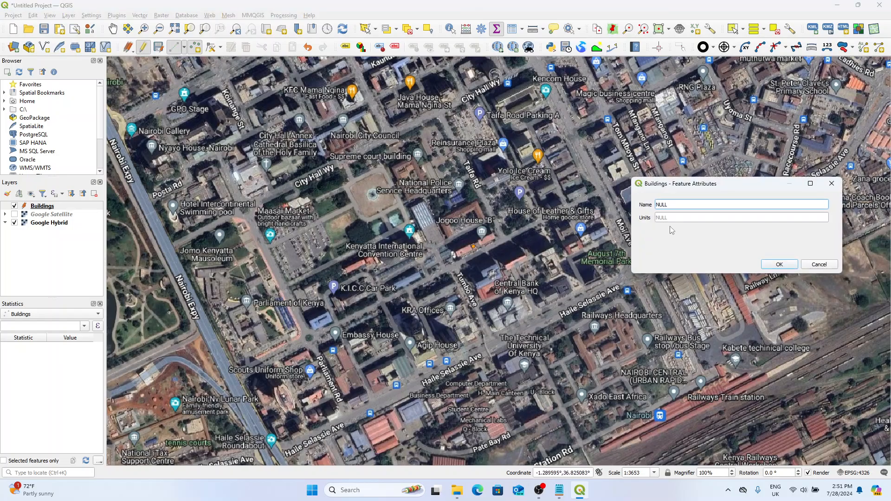
pyautogui.write('KICC Car Park')
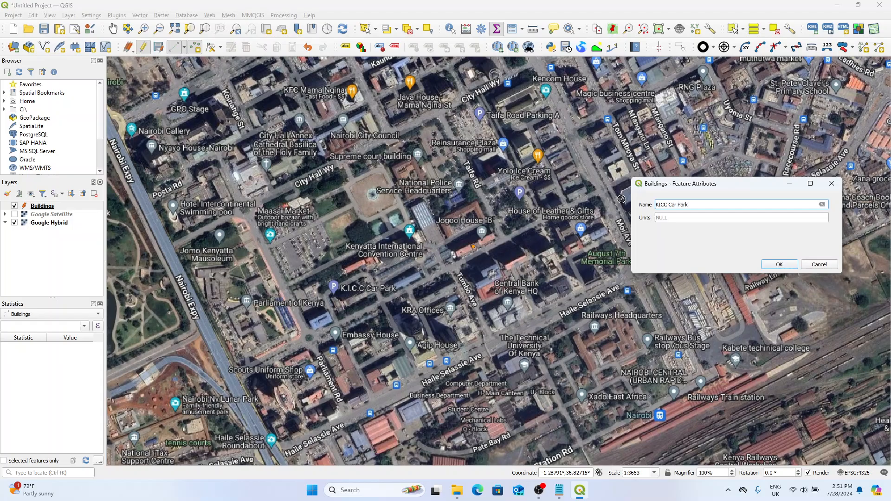
pyautogui.click(676, 217)
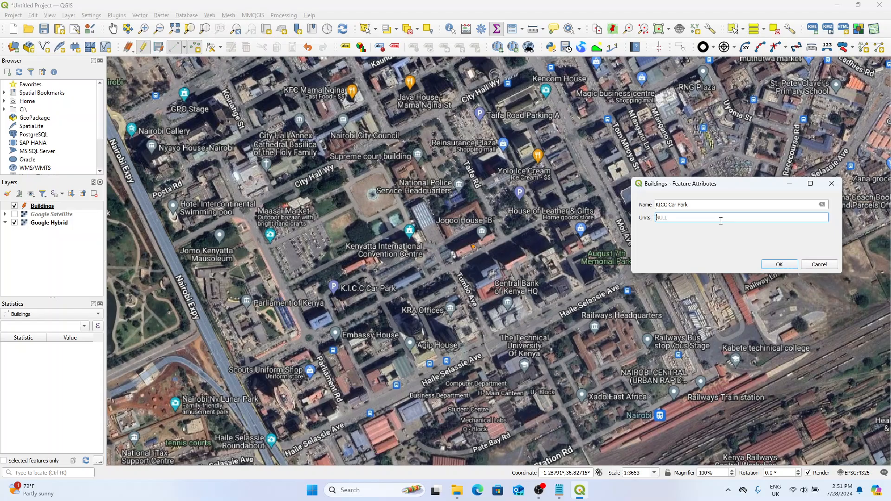
pyautogui.write('23')
pyautogui.click(779, 264)
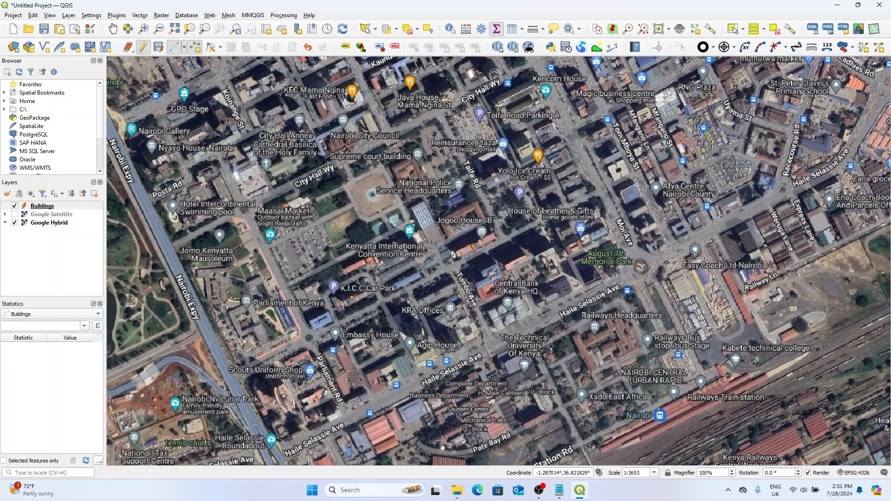
# Step: Add a Buildings point just above the Nairobi City Council label with Name Highlands and Units 12
pyautogui.rightClick(349, 134)
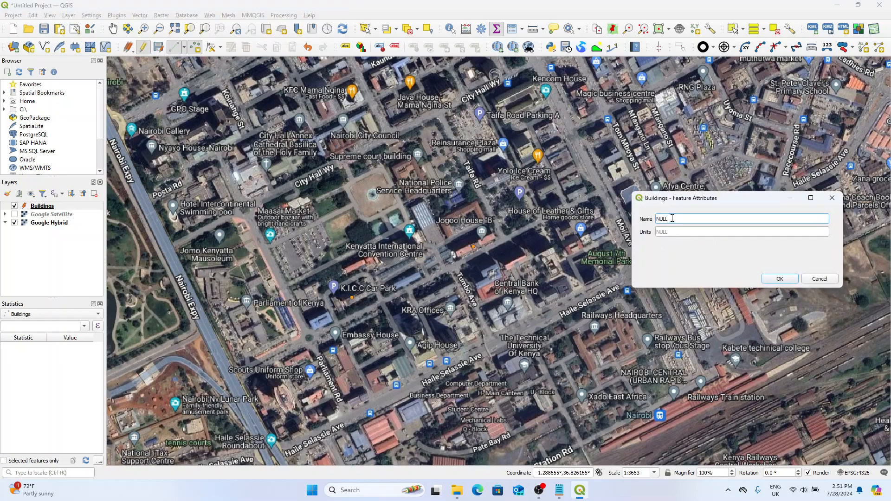
pyautogui.moveTo(672, 218); pyautogui.dragTo(622, 216)
pyautogui.write('Highlands')
pyautogui.click(684, 231)
pyautogui.write('12')
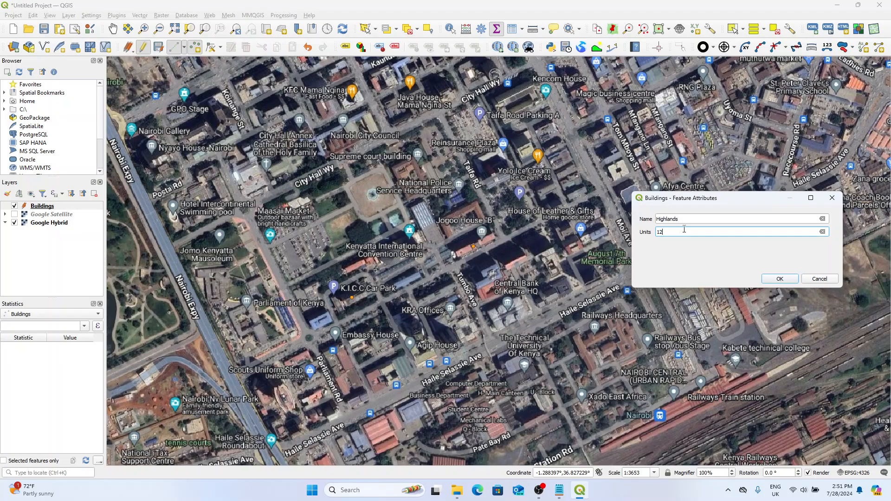
pyautogui.press('Return')
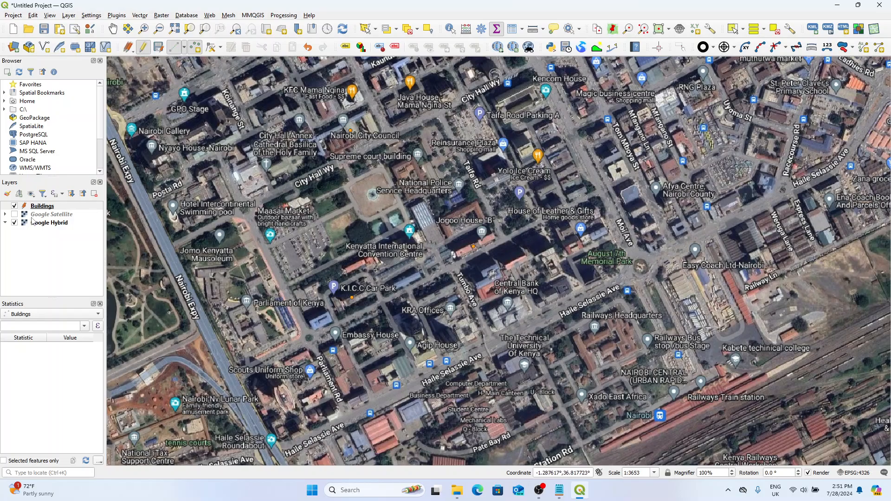
# Step: Show Google Satellite instead of Google Hybrid and turn on Single Labels from the Name field for the Buildings layer
pyautogui.click(15, 214)
pyautogui.click(15, 222)
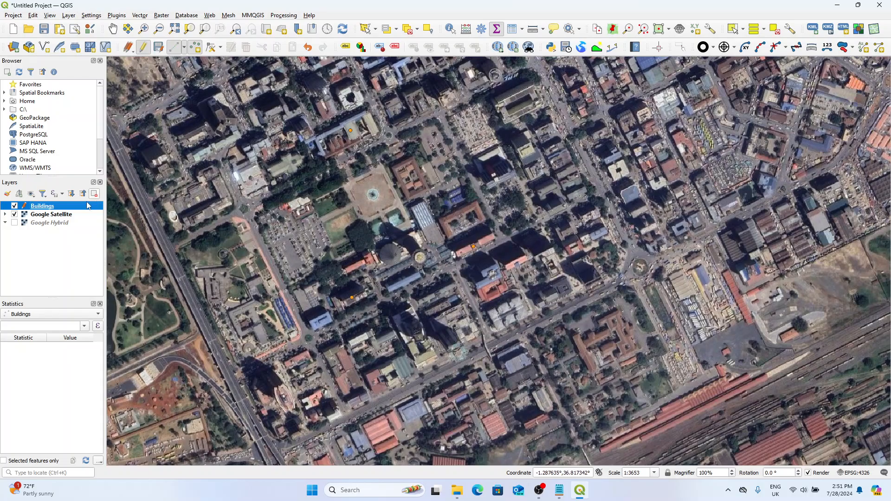
pyautogui.click(344, 47)
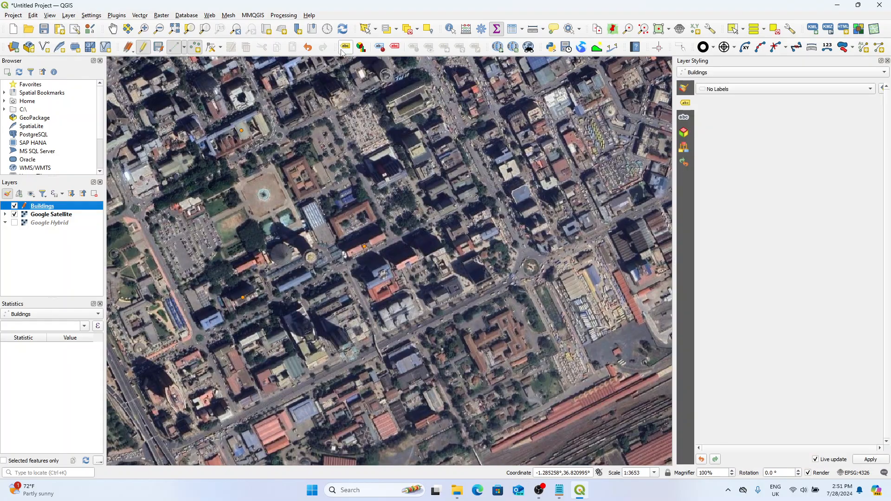
pyautogui.click(721, 73)
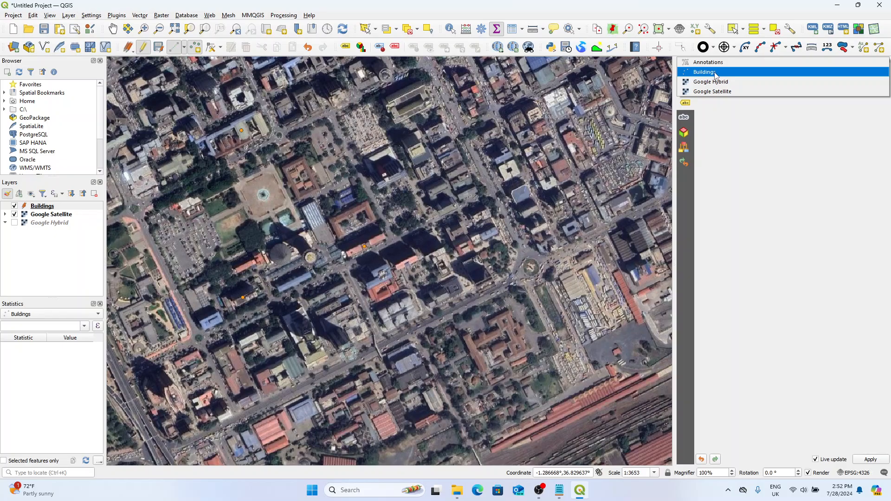
pyautogui.click(729, 74)
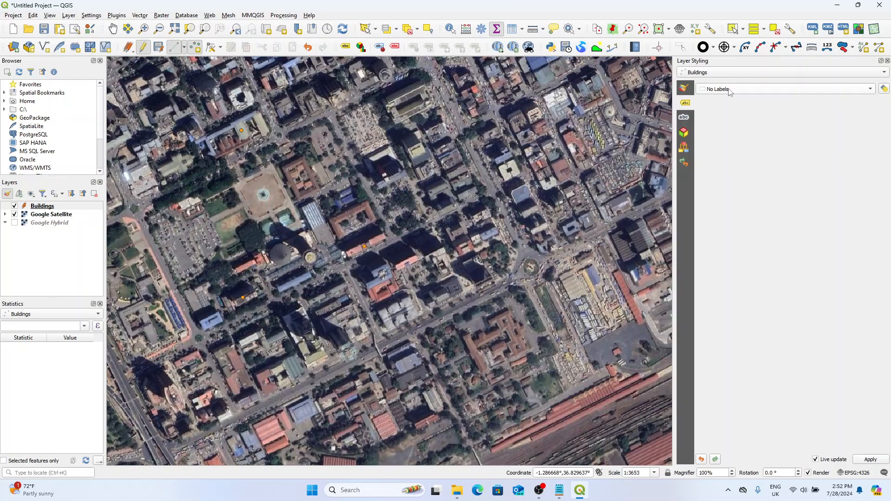
pyautogui.click(729, 90)
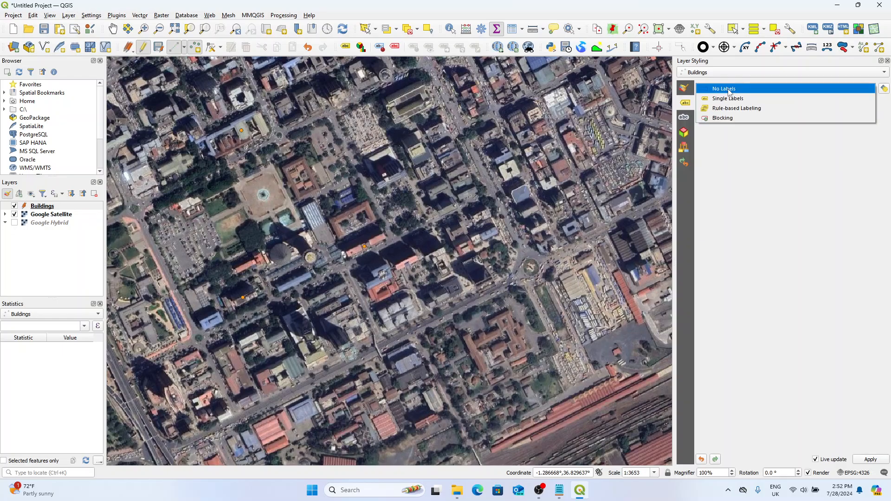
pyautogui.click(753, 101)
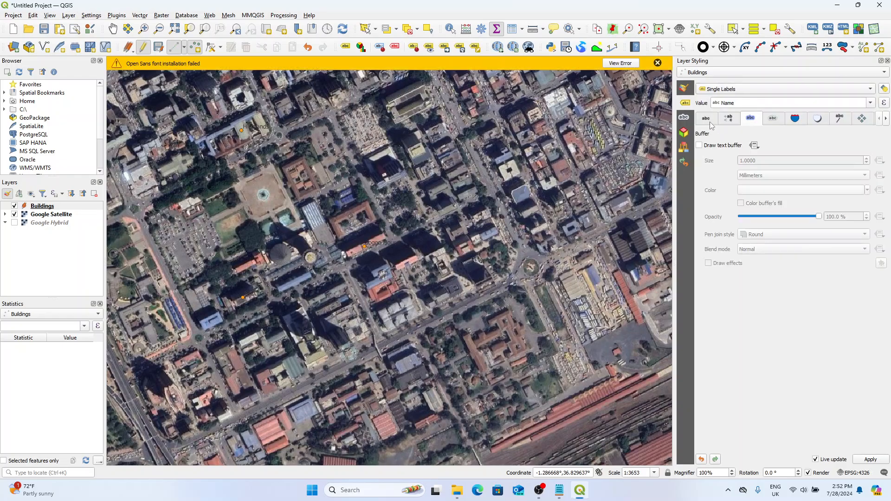
# Step: Set the Buildings label text size to 15 points, checking the labels with the satellite basemap briefly hidden
pyautogui.click(707, 120)
pyautogui.moveTo(735, 193); pyautogui.dragTo(715, 194)
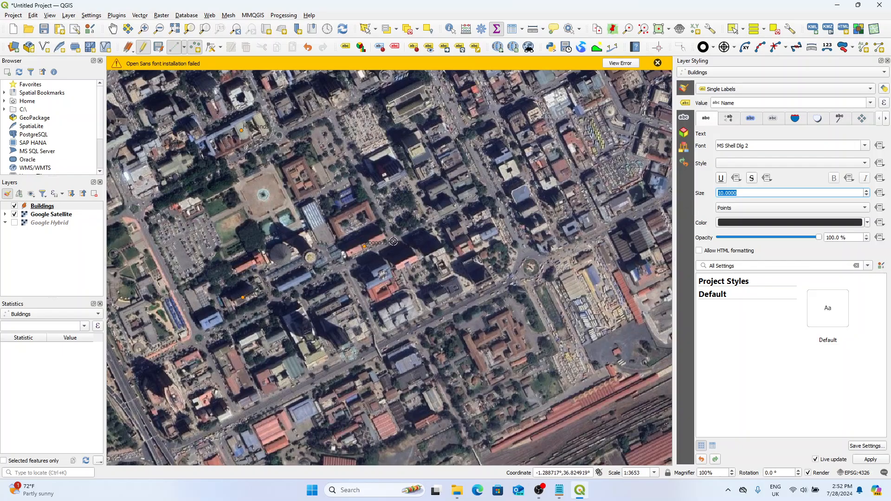
pyautogui.click(14, 215)
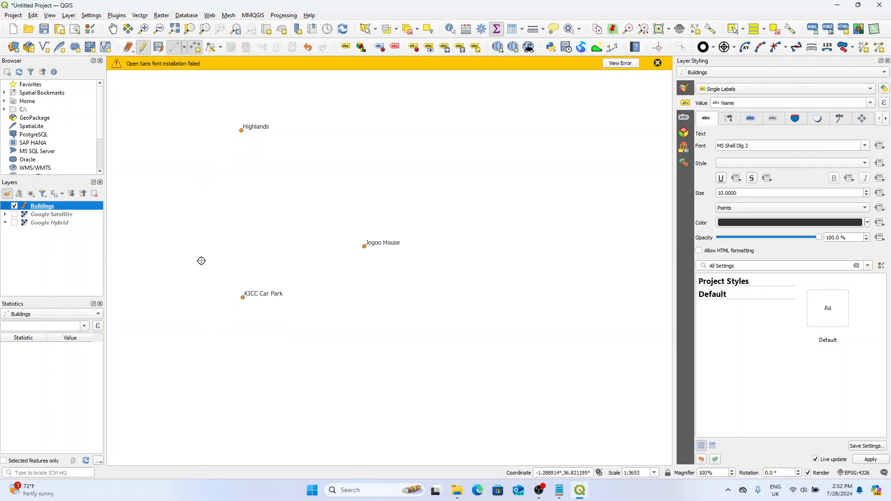
pyautogui.click(14, 215)
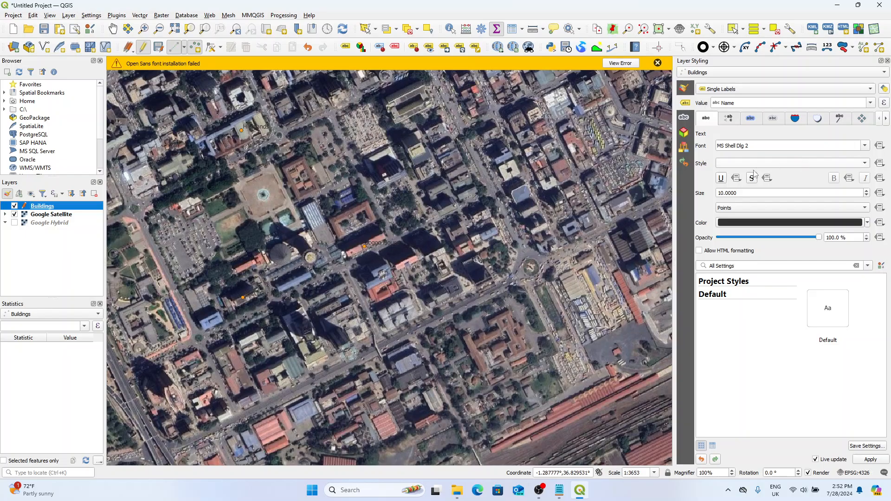
pyautogui.moveTo(743, 193); pyautogui.dragTo(680, 198)
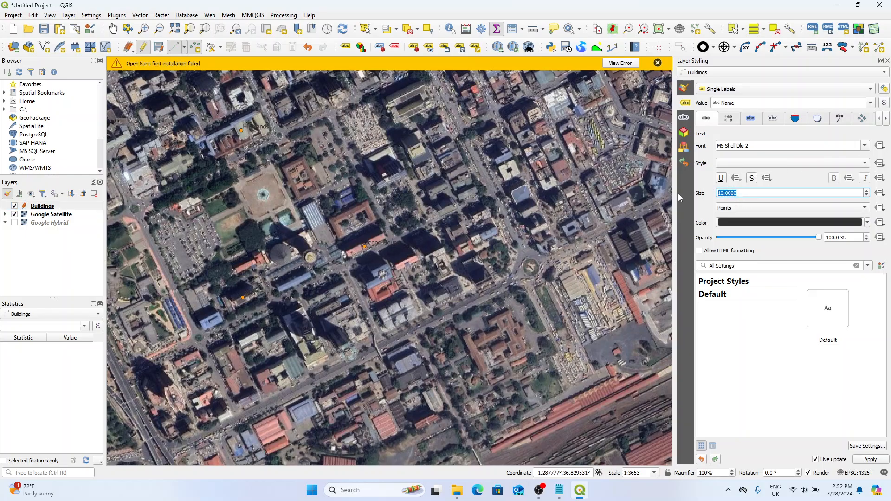
pyautogui.write('15')
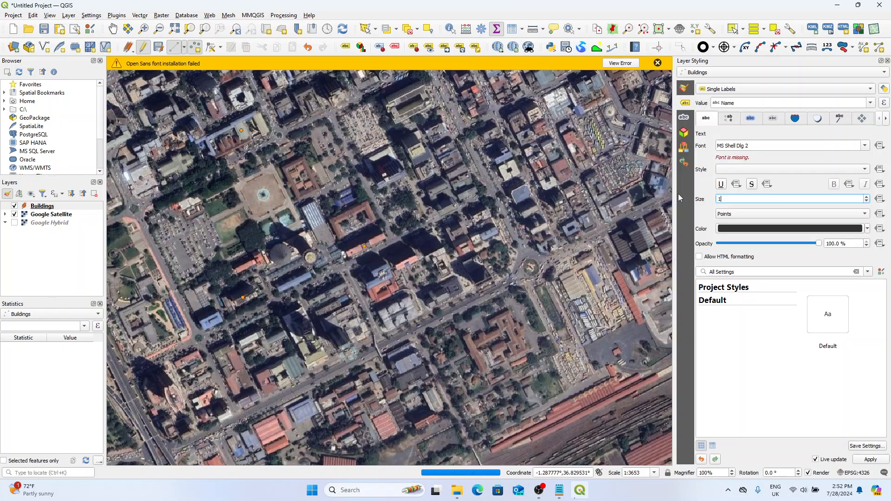
# Step: Turn on a text buffer for the Buildings labels and dismiss the font messages
pyautogui.click(748, 120)
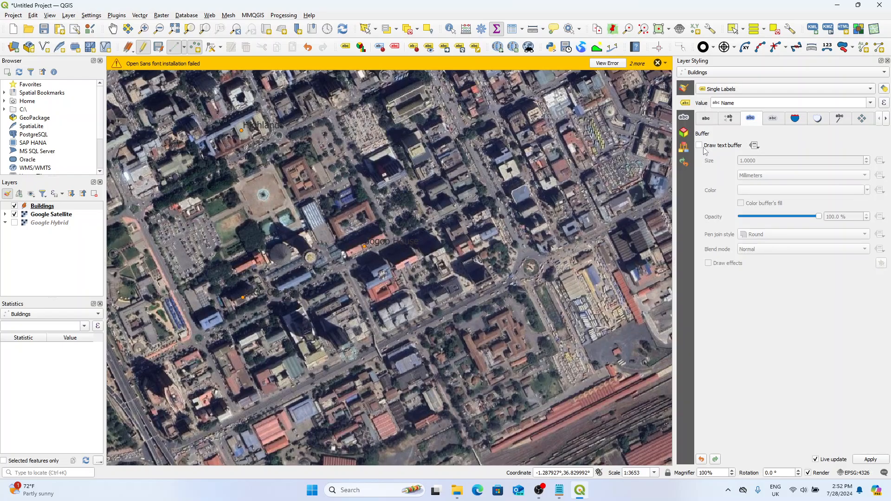
pyautogui.click(699, 146)
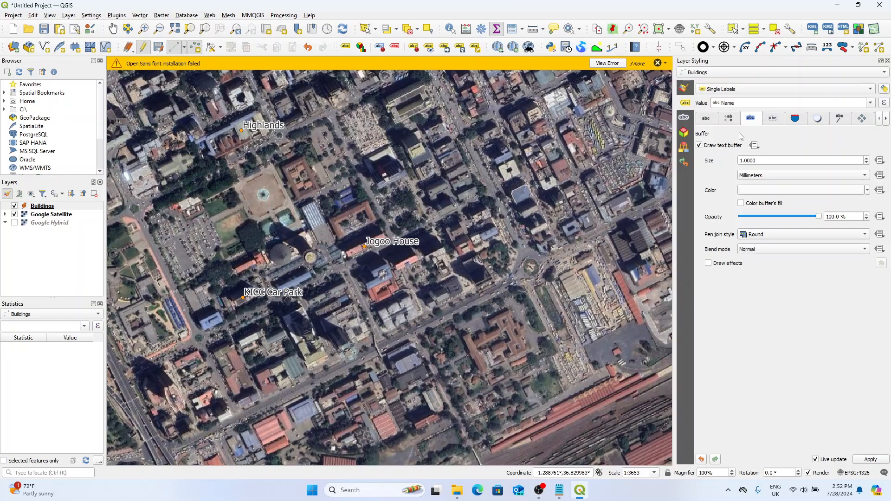
pyautogui.click(659, 64)
pyautogui.click(659, 64)
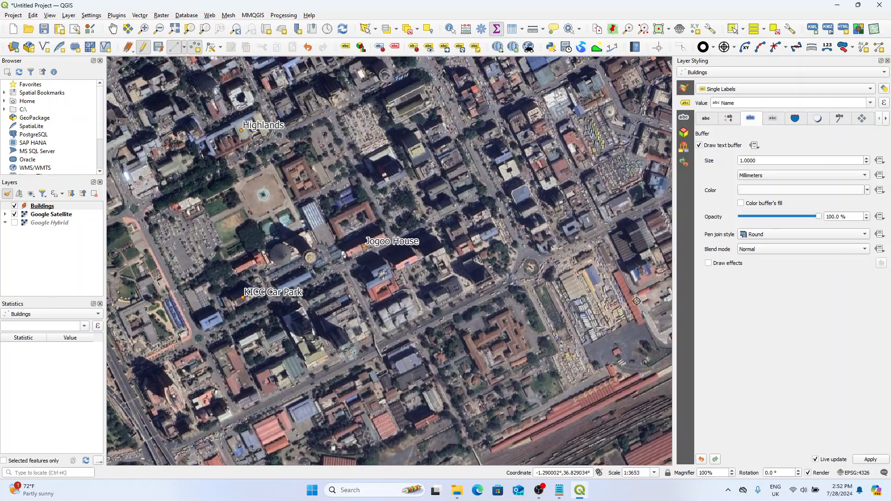
# Step: Set the label buffer color to turquoise #13fae3 and close the layer styling settings
pyautogui.click(776, 190)
pyautogui.click(848, 187)
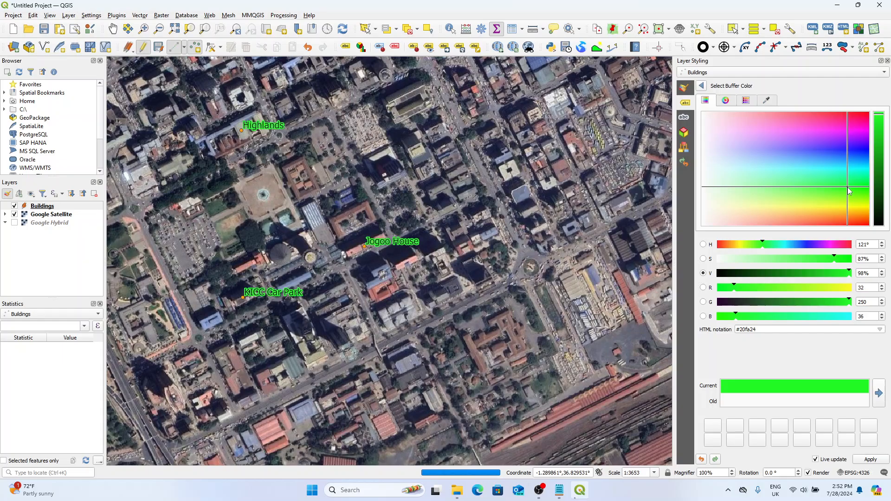
pyautogui.click(856, 171)
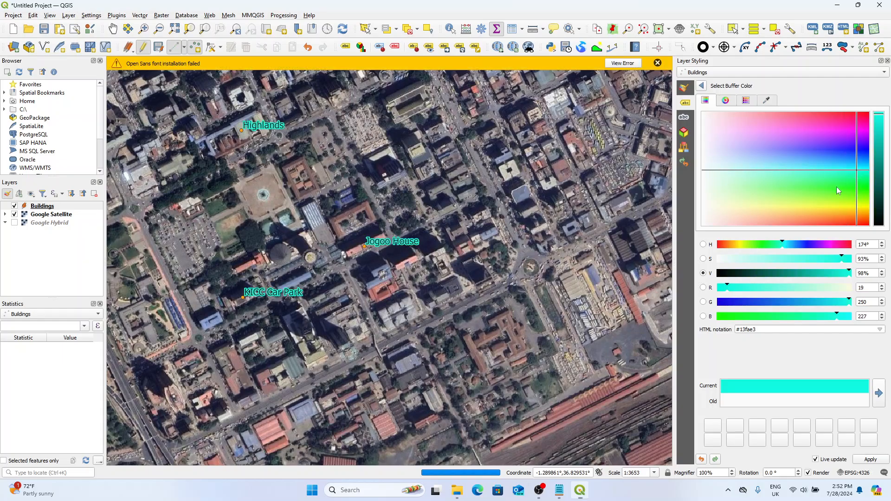
pyautogui.click(702, 87)
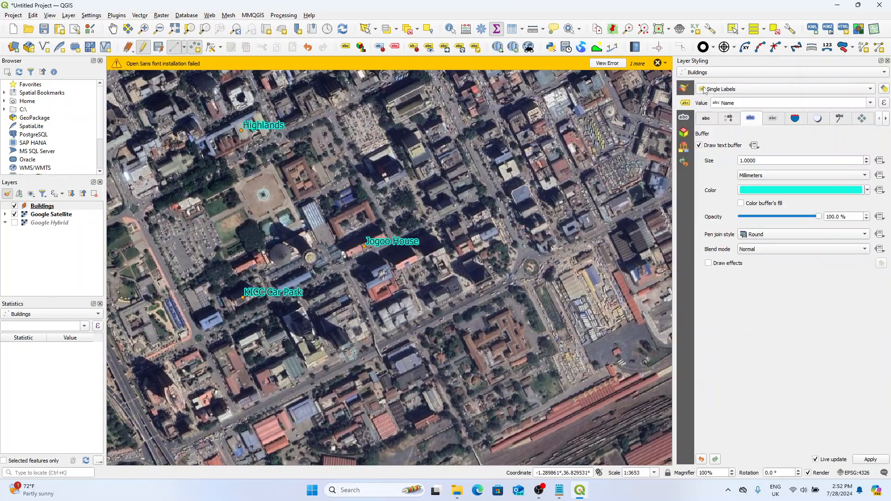
pyautogui.click(707, 120)
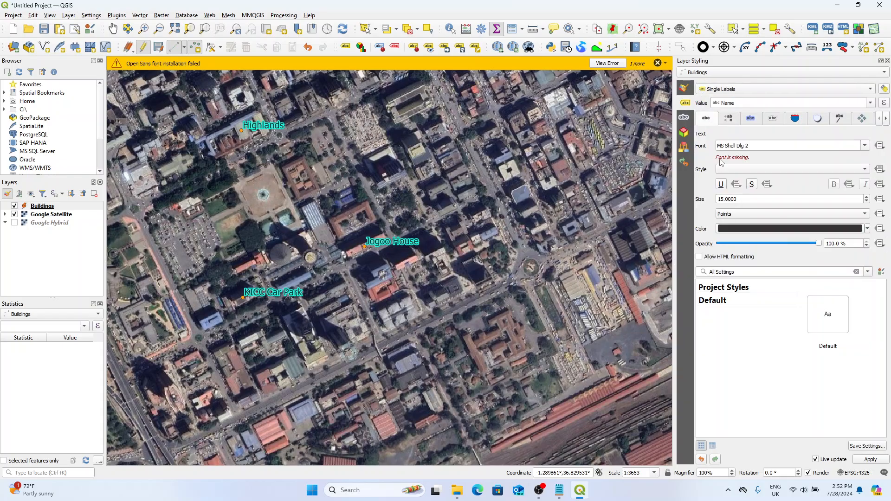
pyautogui.click(658, 62)
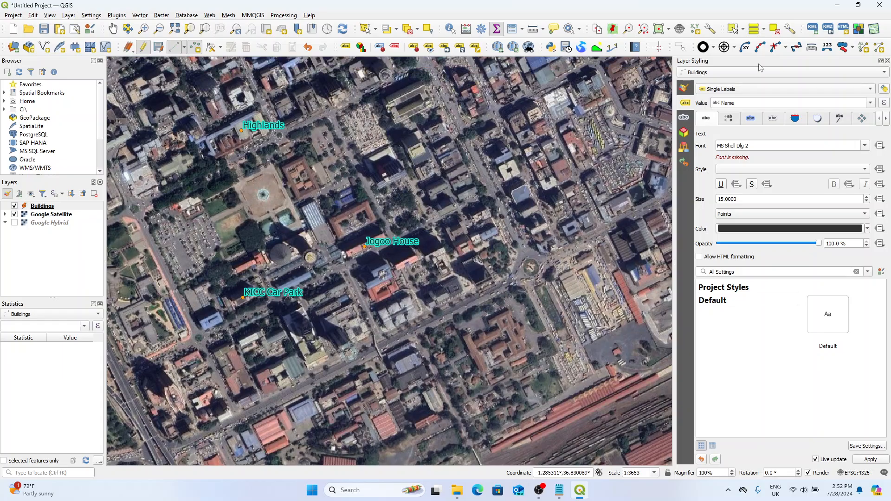
pyautogui.click(888, 63)
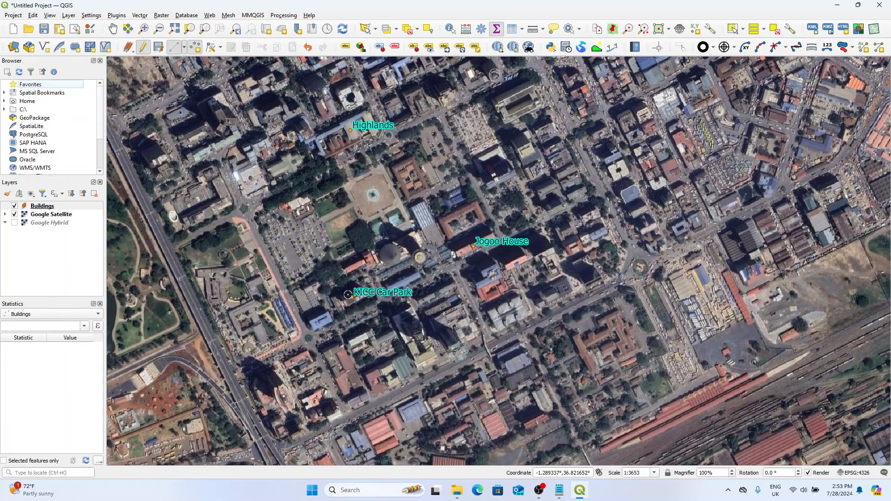
# Step: Label the Buildings points by the Units field instead of Name
pyautogui.moveTo(337, 222); pyautogui.dragTo(372, 279)
pyautogui.scroll(-1, 375, 279)
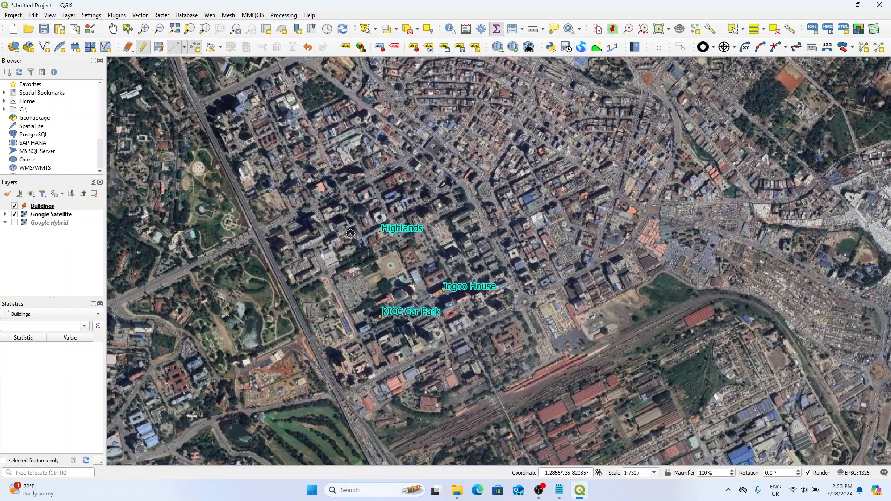
pyautogui.click(345, 47)
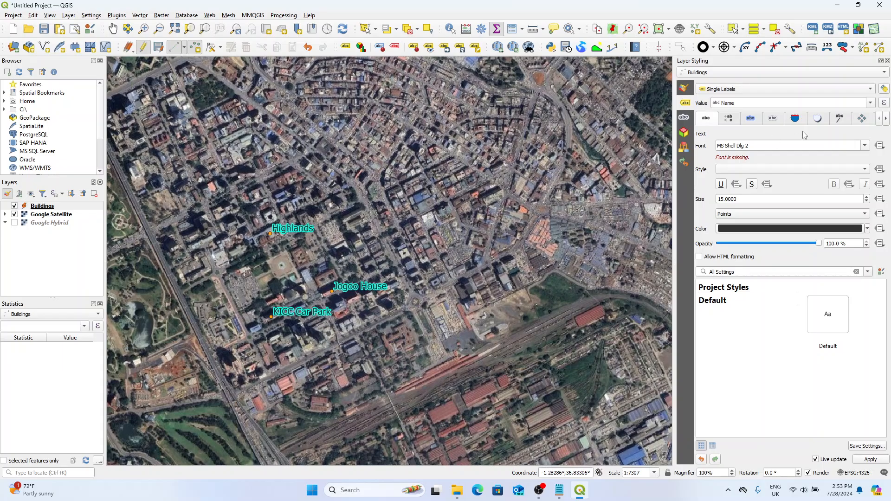
pyautogui.click(870, 103)
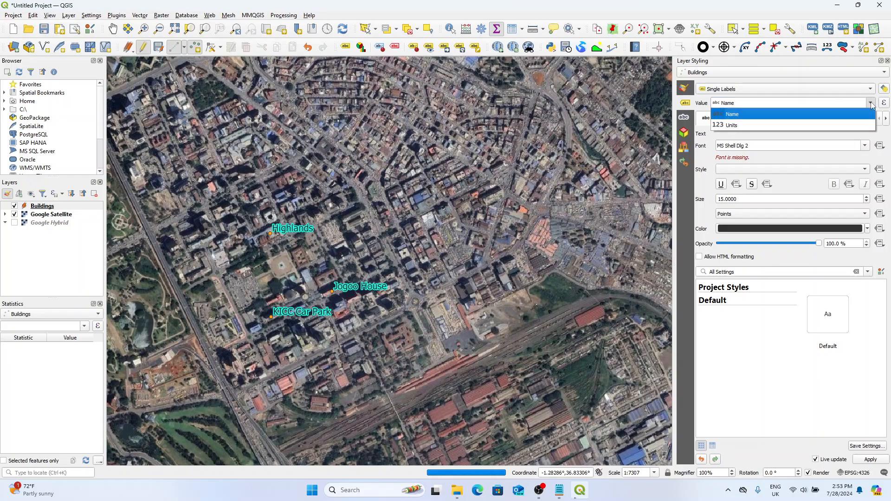
pyautogui.click(866, 126)
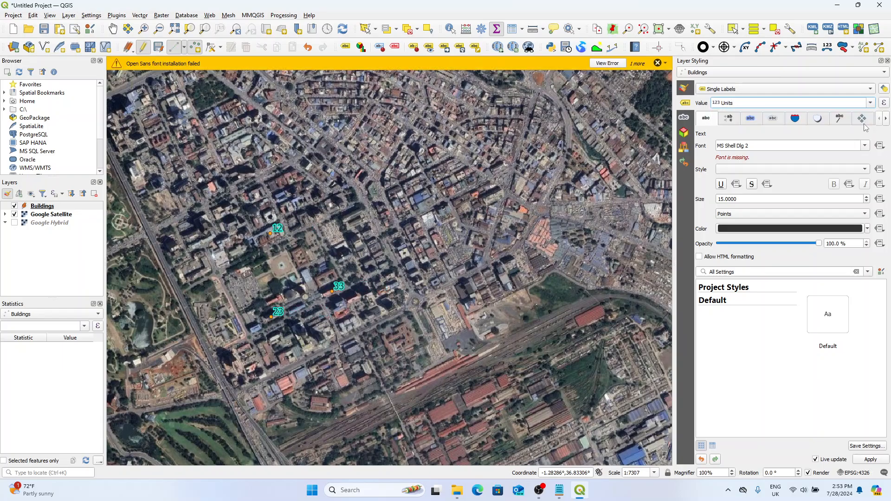
pyautogui.click(871, 103)
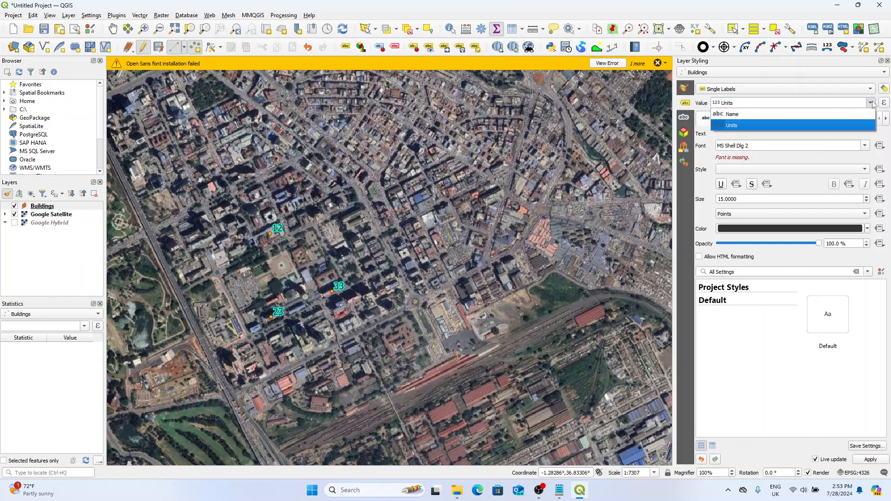
pyautogui.click(871, 103)
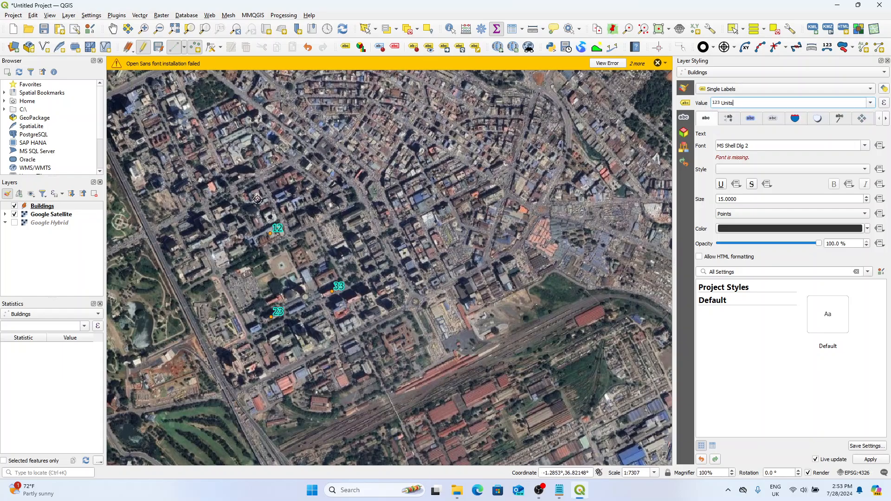
pyautogui.click(658, 64)
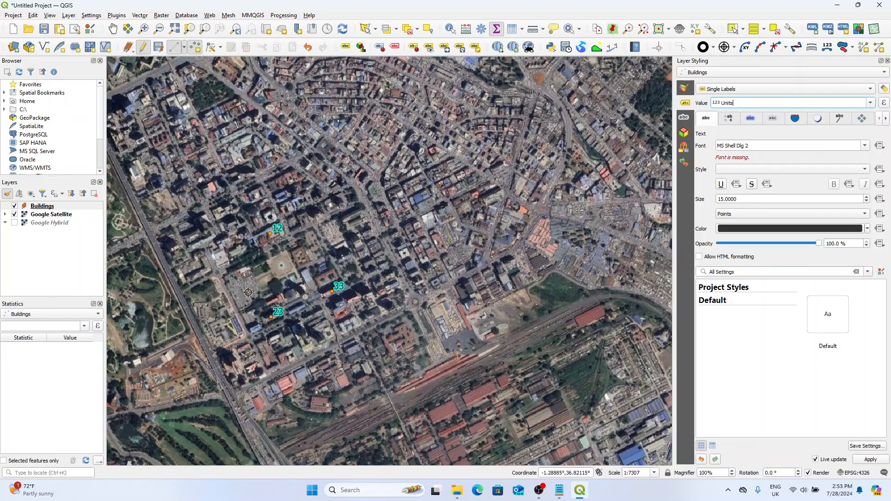
# Step: Examine the Units labels at the building points on the satellite map, closing the layer styling settings for a wider view
pyautogui.moveTo(255, 240); pyautogui.dragTo(310, 187)
pyautogui.scroll(1, 333, 185)
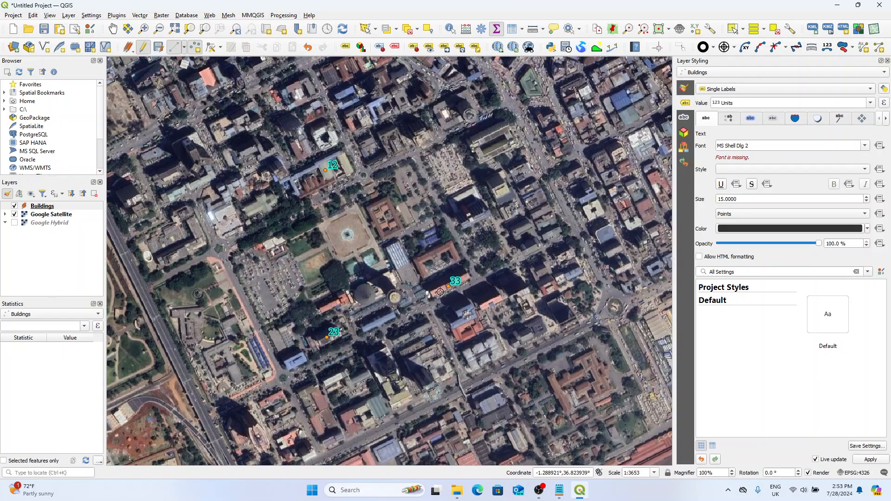
pyautogui.scroll(1, 457, 304)
pyautogui.moveTo(457, 304); pyautogui.dragTo(475, 275)
pyautogui.scroll(-1, 496, 378)
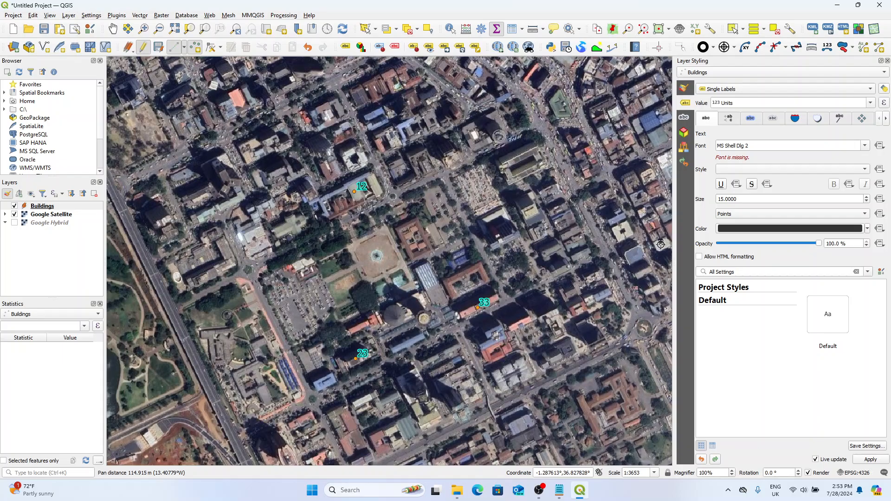
pyautogui.moveTo(674, 245); pyautogui.dragTo(751, 244)
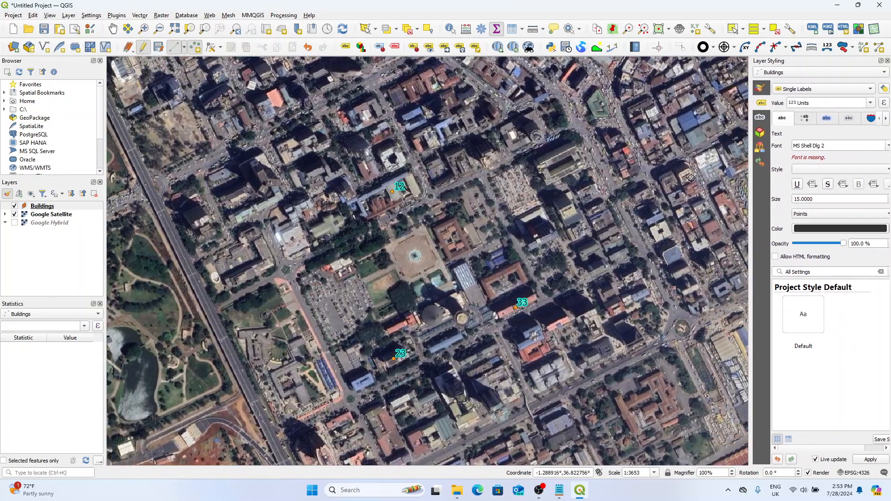
pyautogui.click(887, 61)
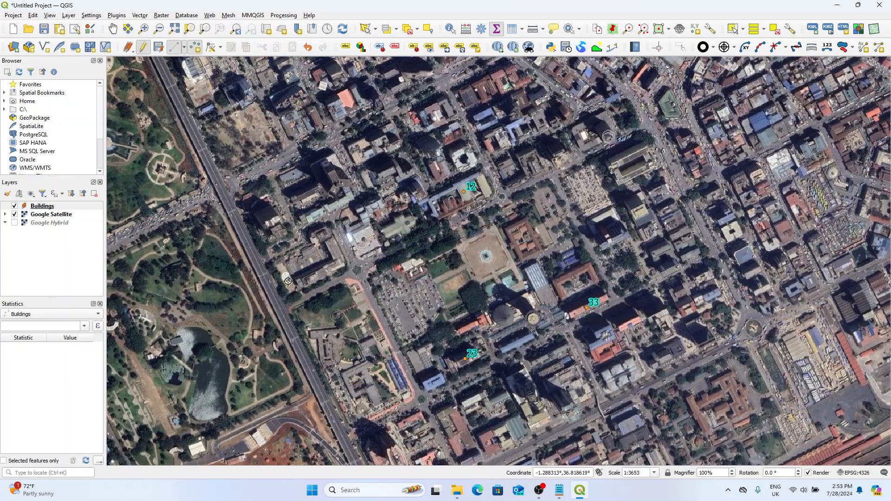
pyautogui.moveTo(426, 287); pyautogui.dragTo(356, 267)
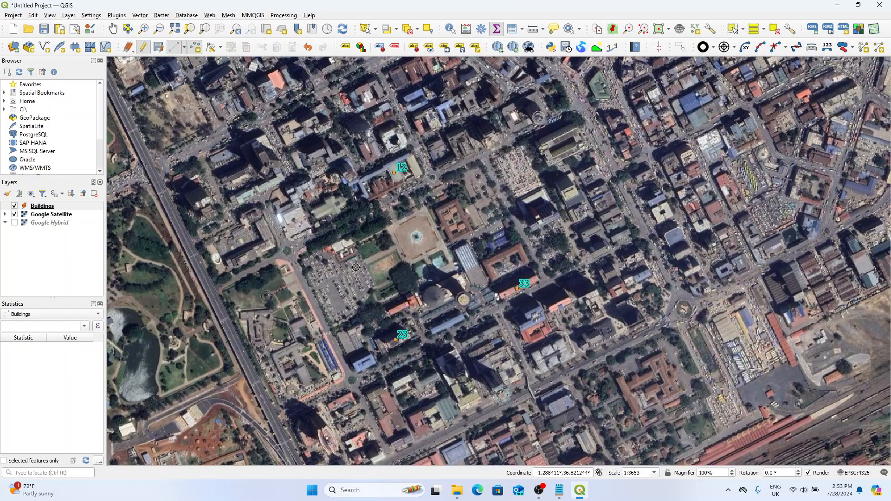
pyautogui.moveTo(416, 198); pyautogui.dragTo(415, 232)
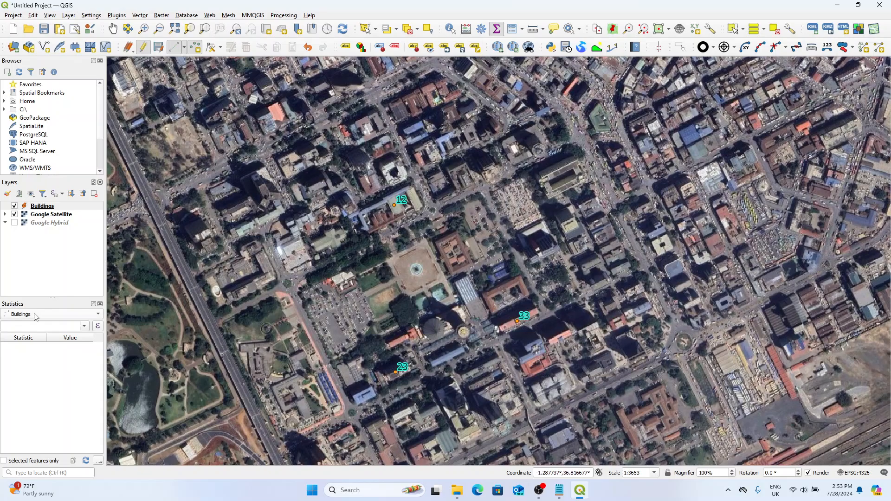
# Step: Show the statistical summary of the Units field for the Buildings layer
pyautogui.click(497, 33)
pyautogui.click(498, 32)
pyautogui.click(68, 316)
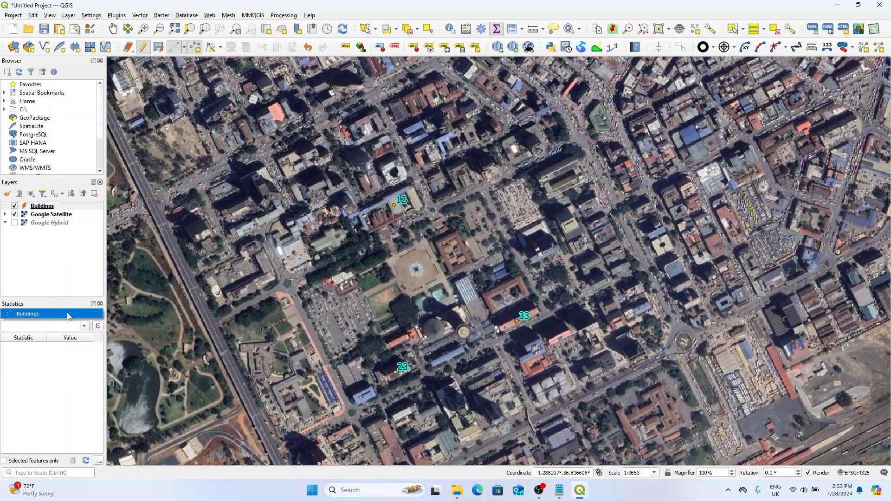
pyautogui.click(59, 314)
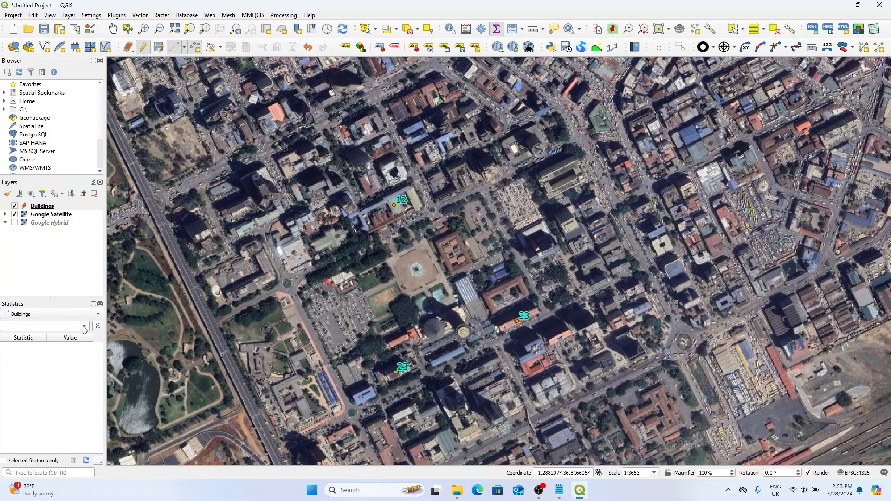
pyautogui.click(85, 327)
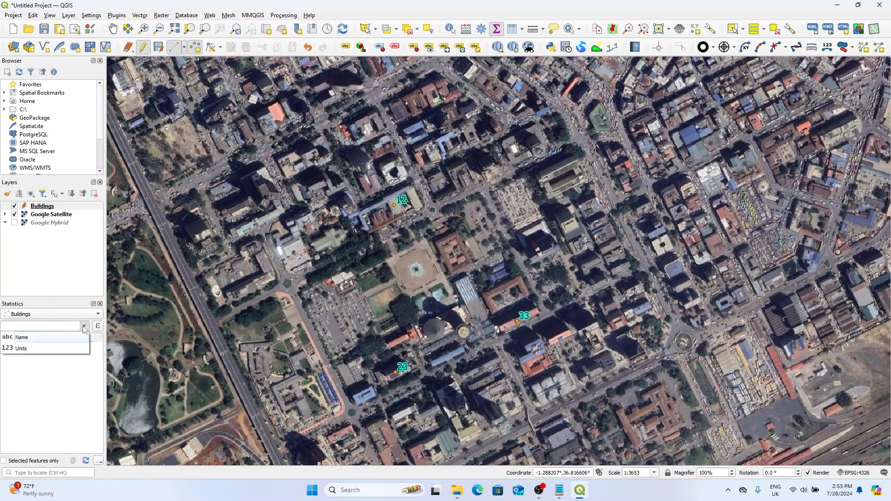
pyautogui.click(73, 348)
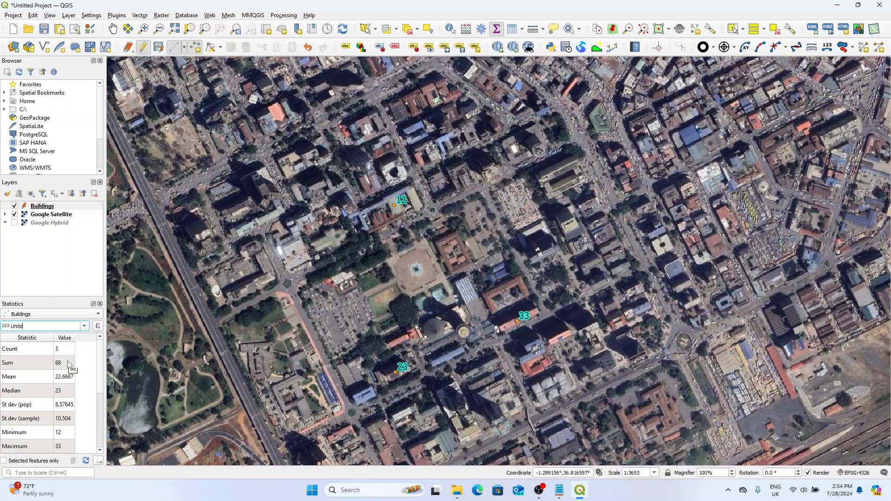
pyautogui.click(85, 327)
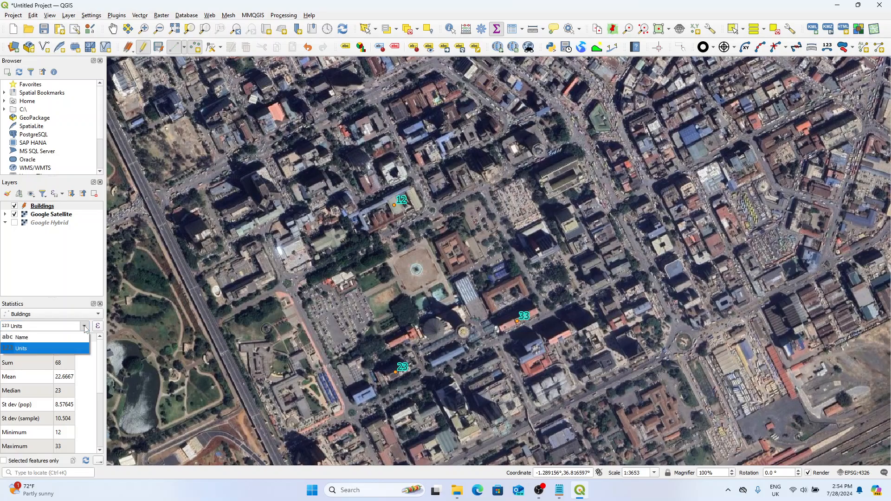
pyautogui.click(72, 348)
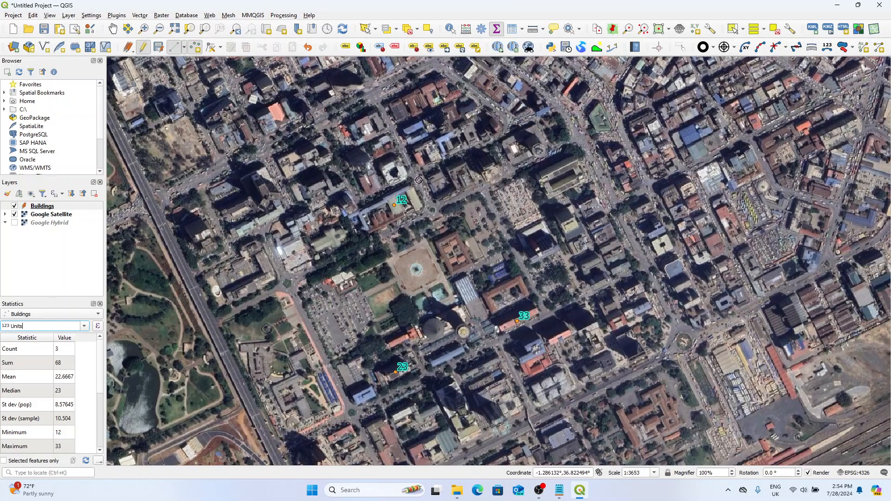
# Step: Limit the Units statistics to selected features only
pyautogui.click(4, 461)
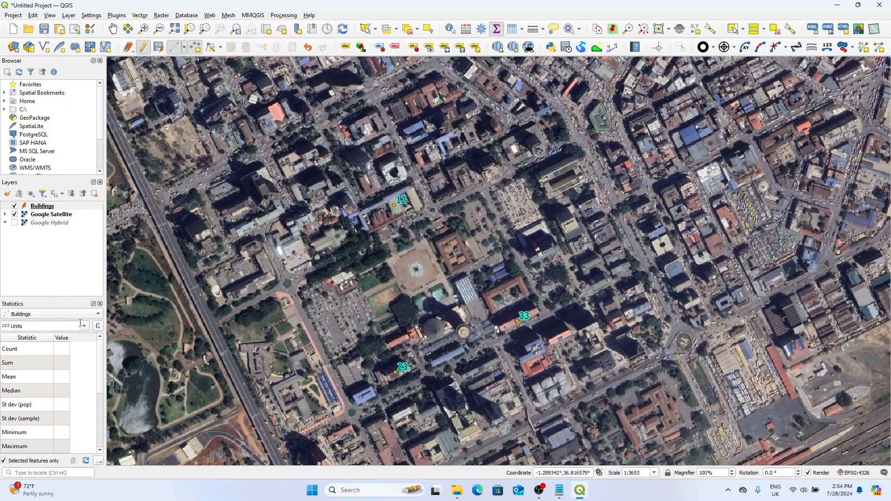
# Step: Add a Buildings point on the large building northeast of the central square, with Name Joy Building and Units 44
pyautogui.click(37, 210)
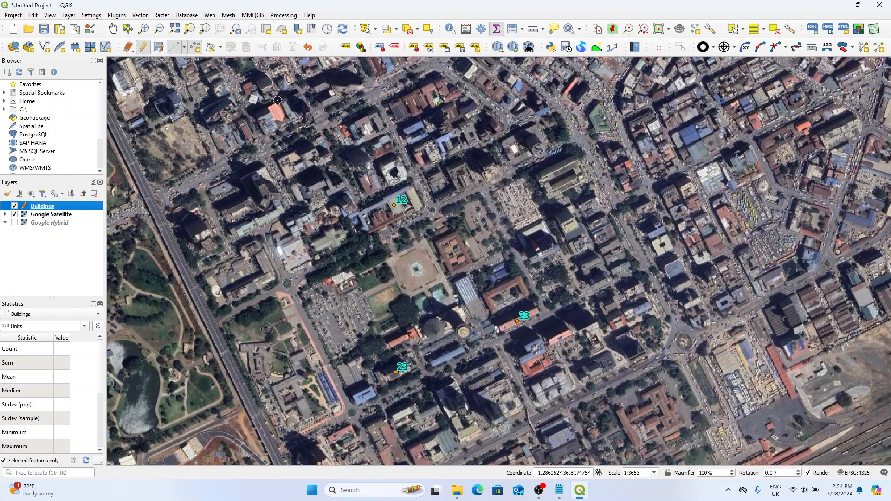
pyautogui.click(563, 177)
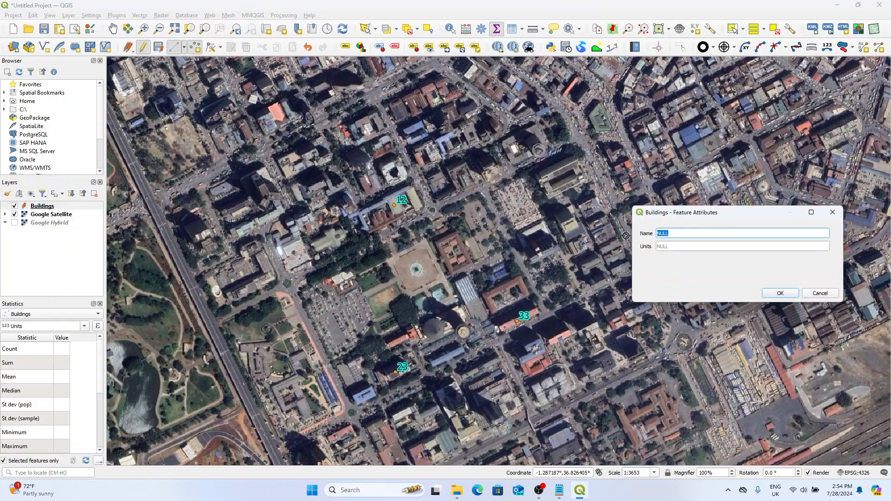
pyautogui.write('Joy Building')
pyautogui.click(669, 246)
pyautogui.write('23')
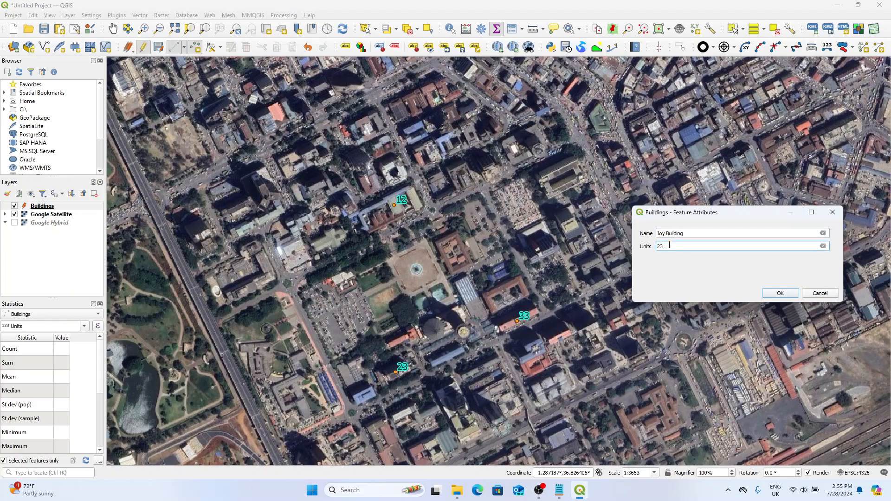
pyautogui.press('BackSpace')
pyautogui.press('BackSpace')
pyautogui.write('44')
pyautogui.click(789, 293)
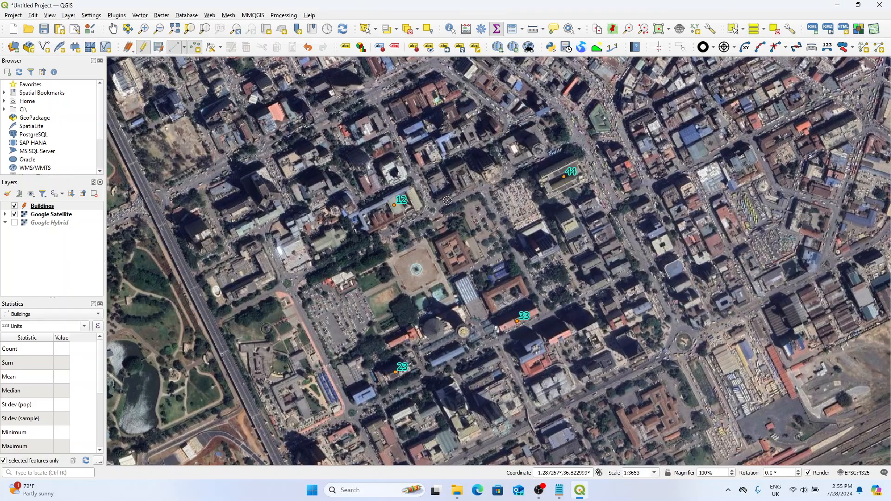
# Step: Add a Buildings point on the building just north of the one labelled 12, with Name Goya Building and Units 21
pyautogui.click(644, 243)
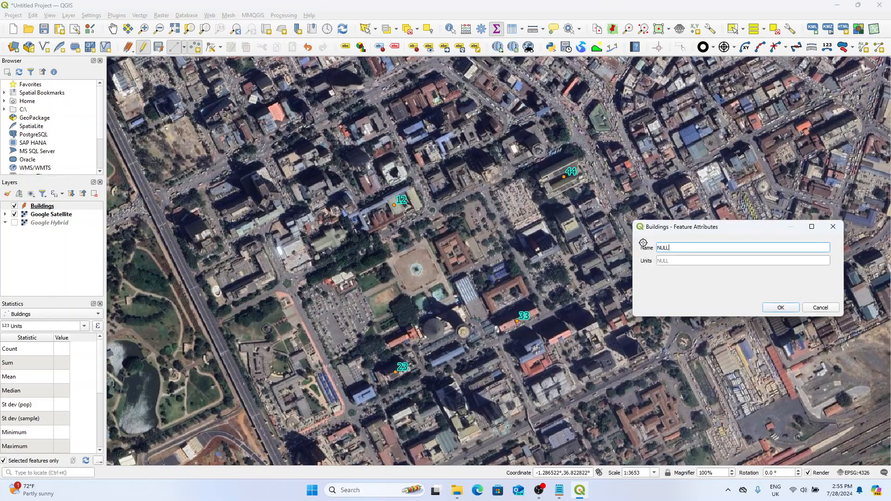
pyautogui.click(675, 250)
pyautogui.write('Goya Building')
pyautogui.click(683, 262)
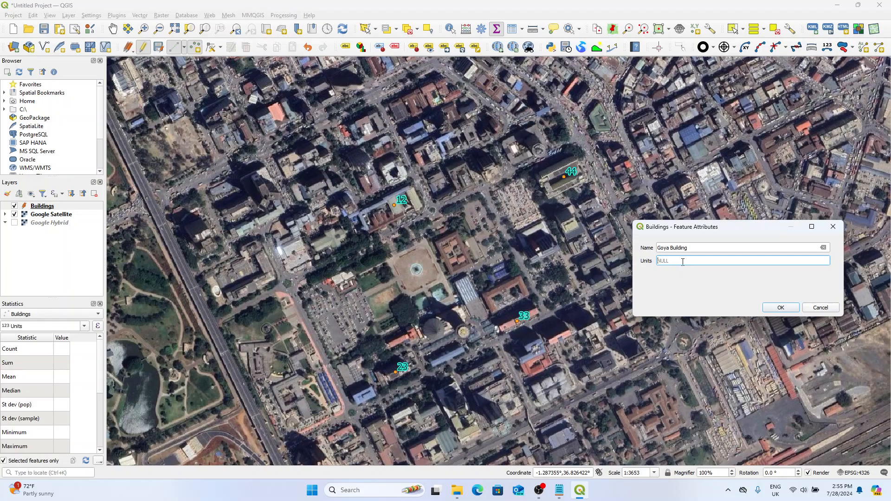
pyautogui.write('21')
pyautogui.click(769, 309)
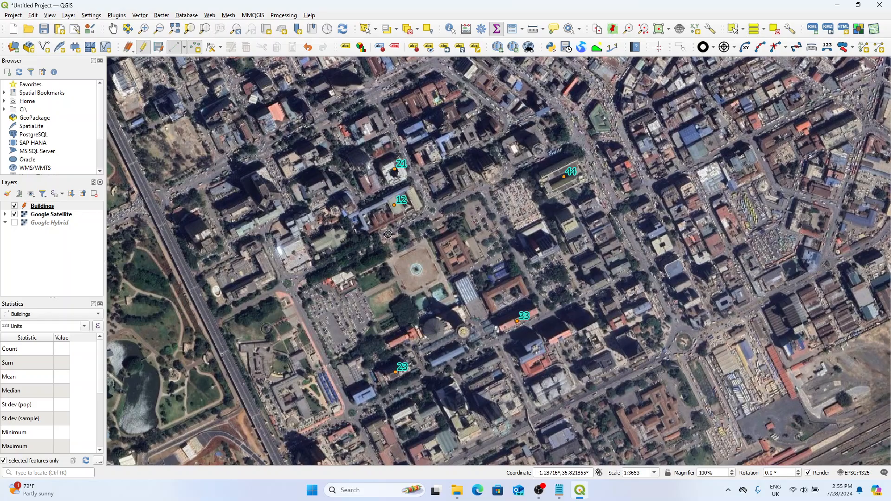
pyautogui.moveTo(428, 179); pyautogui.dragTo(460, 206)
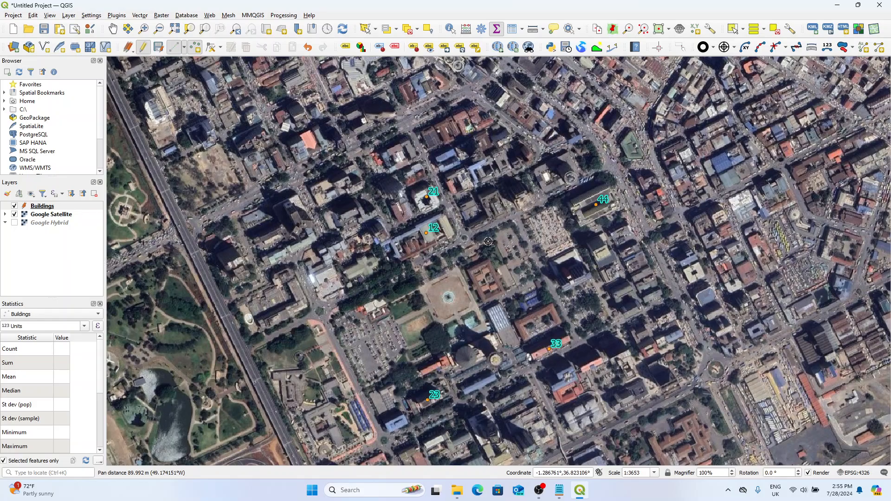
pyautogui.moveTo(488, 241); pyautogui.dragTo(482, 217)
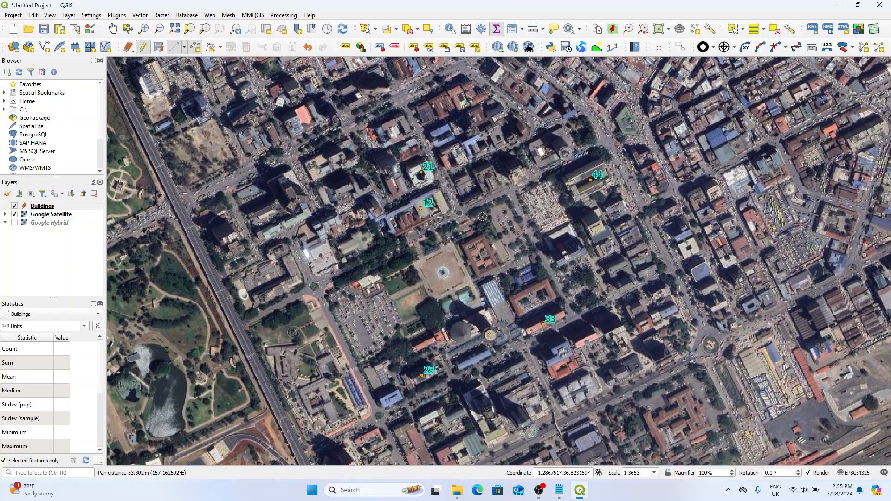
pyautogui.moveTo(452, 180); pyautogui.dragTo(453, 190)
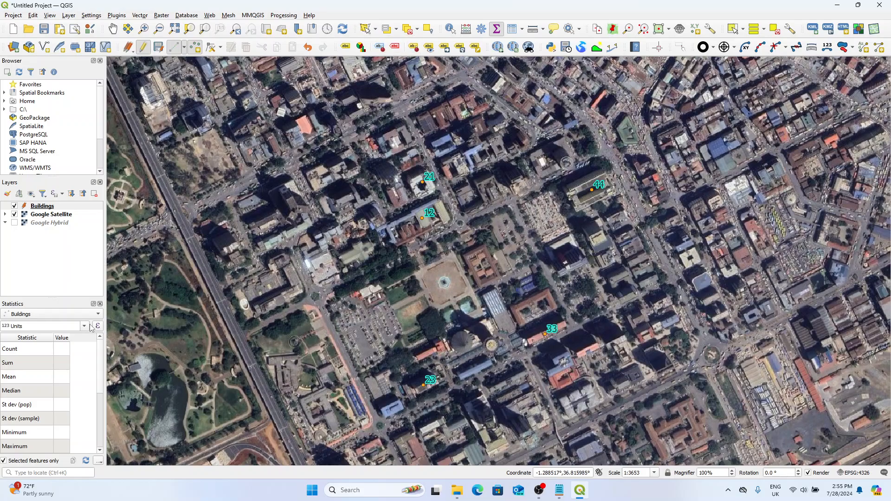
pyautogui.click(23, 315)
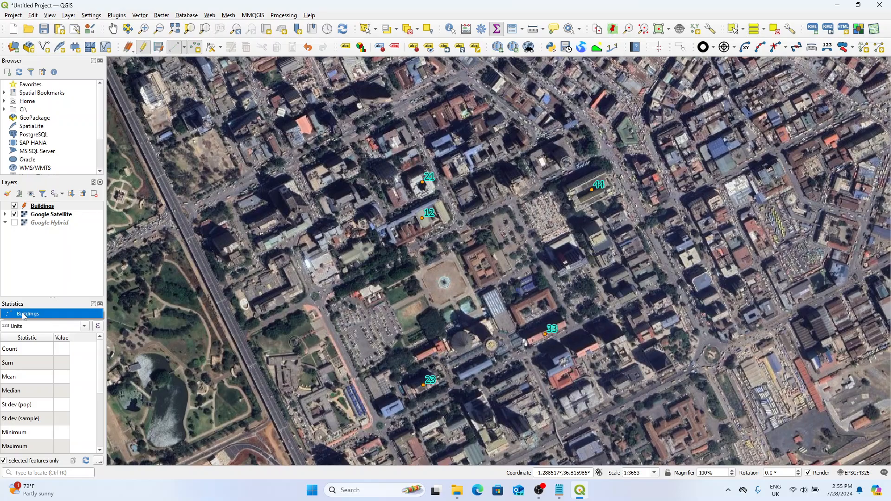
pyautogui.click(24, 315)
pyautogui.click(28, 315)
pyautogui.click(84, 326)
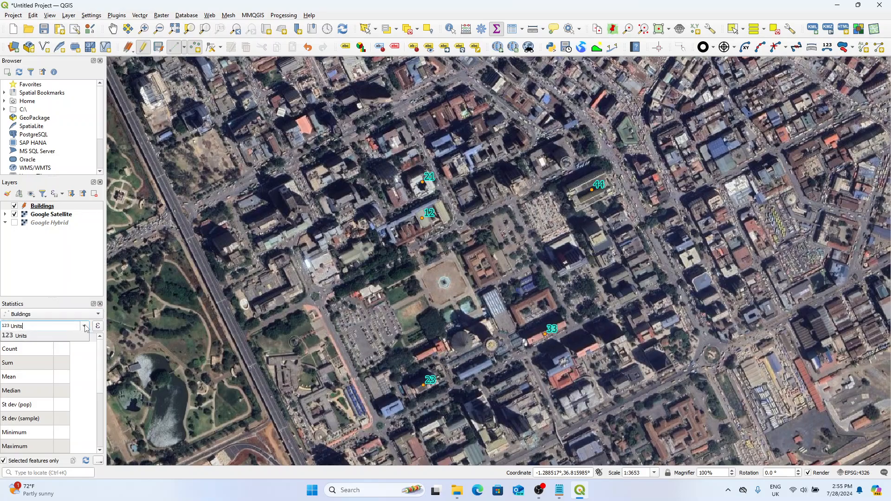
pyautogui.click(85, 327)
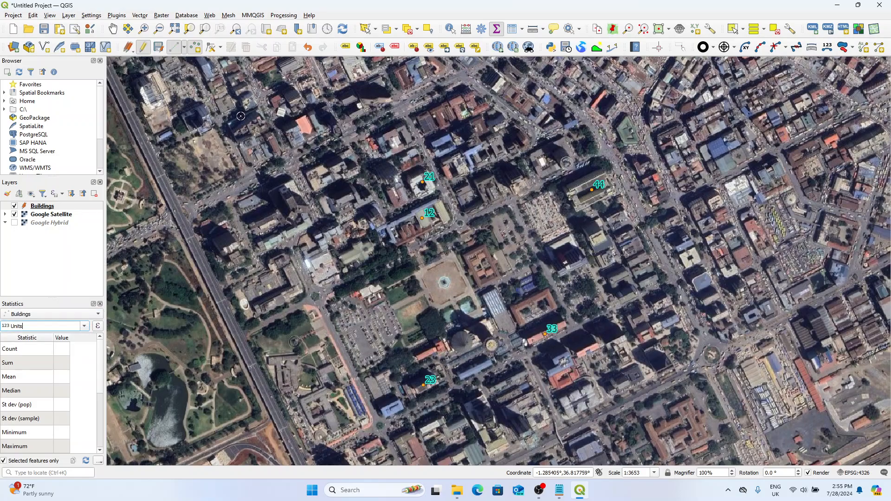
# Step: Select the points labelled 21, 12 and 23 with one rectangle using Select Features to view their Units statistics
pyautogui.click(375, 29)
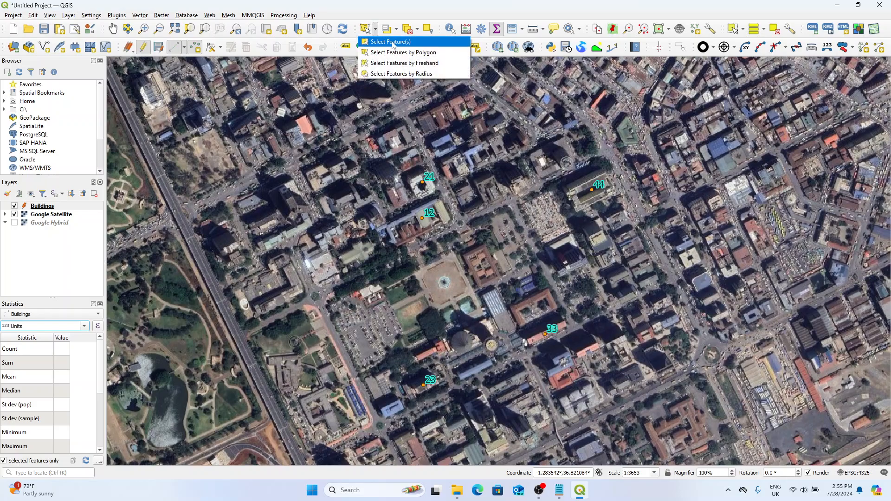
pyautogui.click(393, 42)
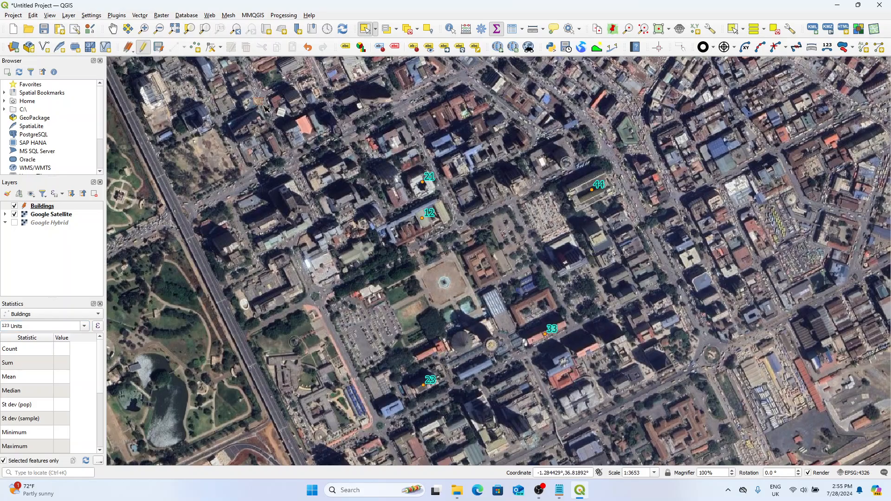
pyautogui.moveTo(254, 98); pyautogui.dragTo(496, 416)
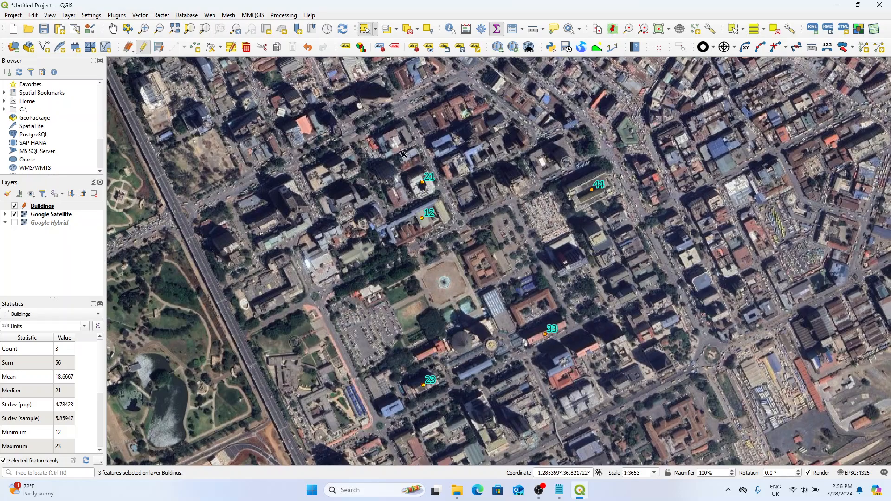
# Step: Compare Units statistics by rectangle-selecting the 21 and 12 points together, the 44 point alone, and the 33 point alone
pyautogui.moveTo(392, 149); pyautogui.dragTo(463, 258)
pyautogui.moveTo(586, 148); pyautogui.dragTo(627, 251)
pyautogui.moveTo(563, 140); pyautogui.dragTo(623, 215)
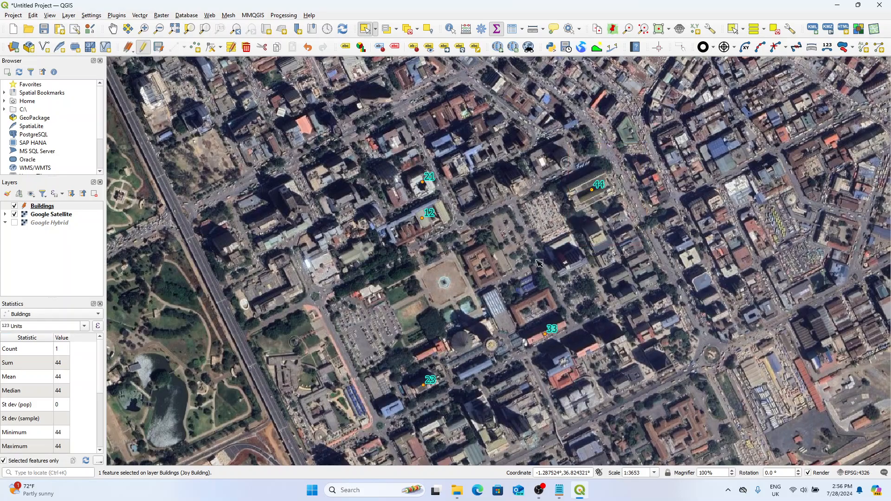
pyautogui.moveTo(524, 255); pyautogui.dragTo(561, 363)
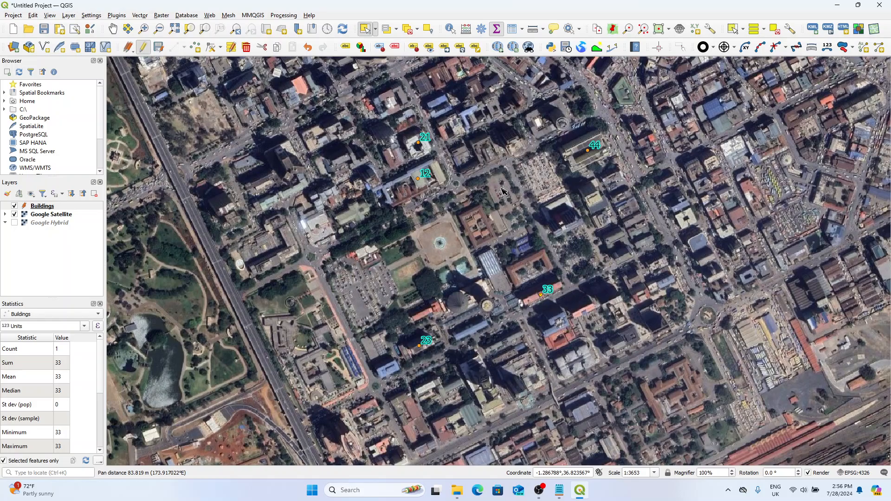
pyautogui.moveTo(518, 216); pyautogui.dragTo(515, 177)
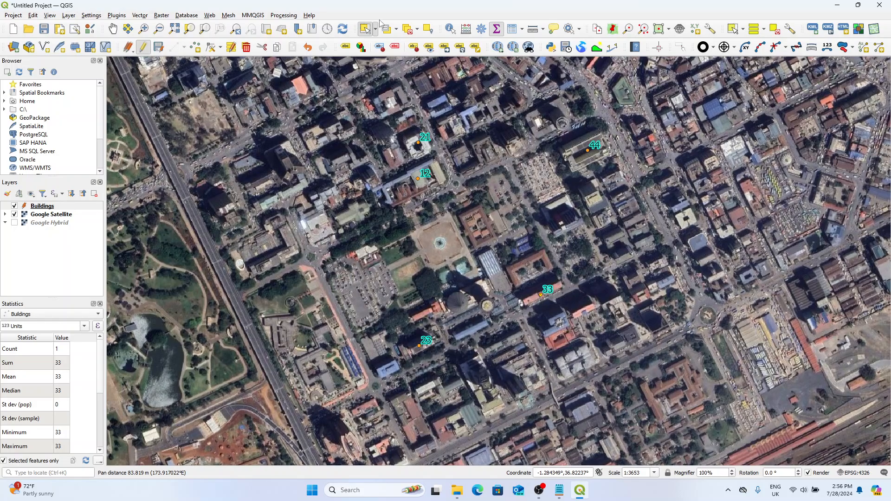
# Step: Select the points labelled 21, 12 and 44 with Select Features by Polygon to view their Units statistics
pyautogui.click(375, 29)
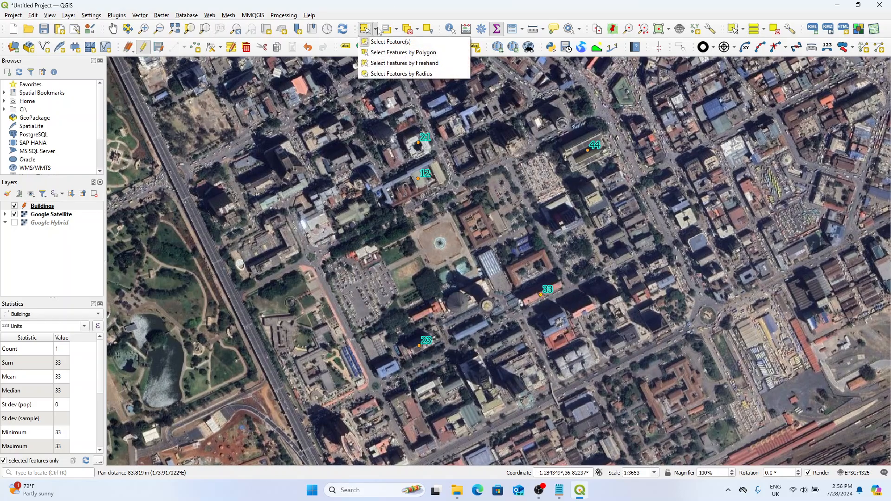
pyautogui.click(432, 54)
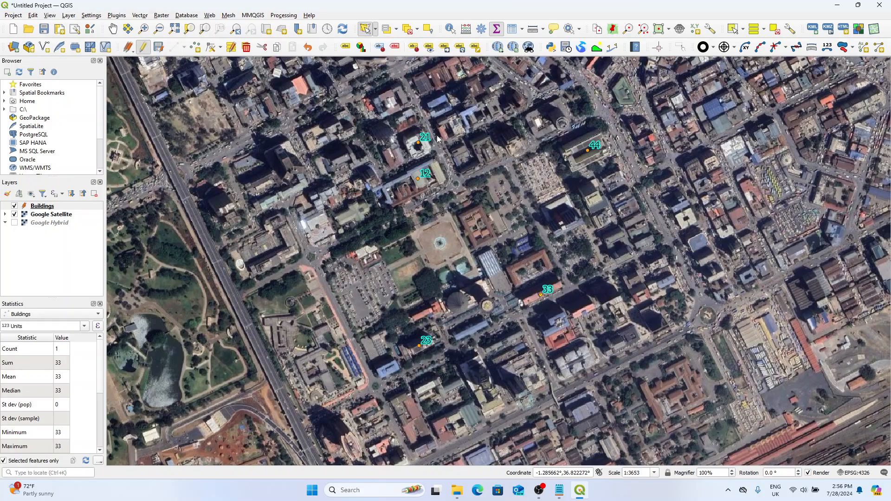
pyautogui.click(457, 126)
pyautogui.click(399, 122)
pyautogui.click(388, 225)
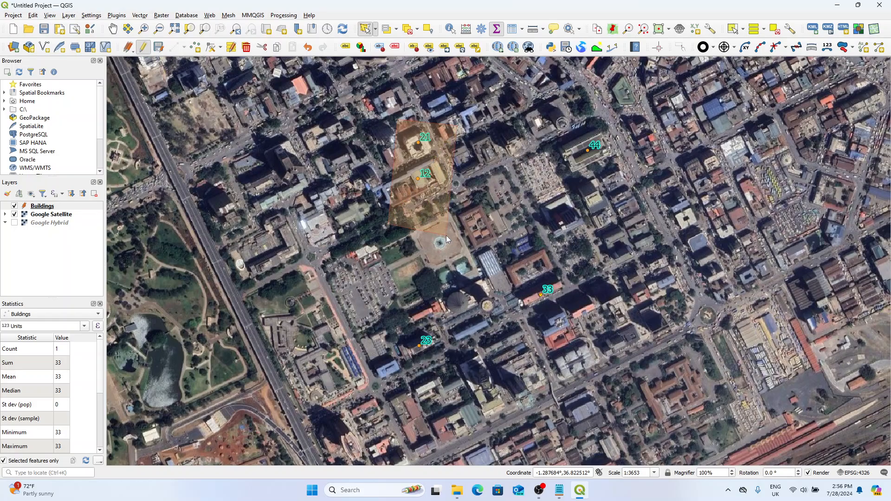
pyautogui.click(446, 235)
pyautogui.click(625, 142)
pyautogui.rightClick(612, 98)
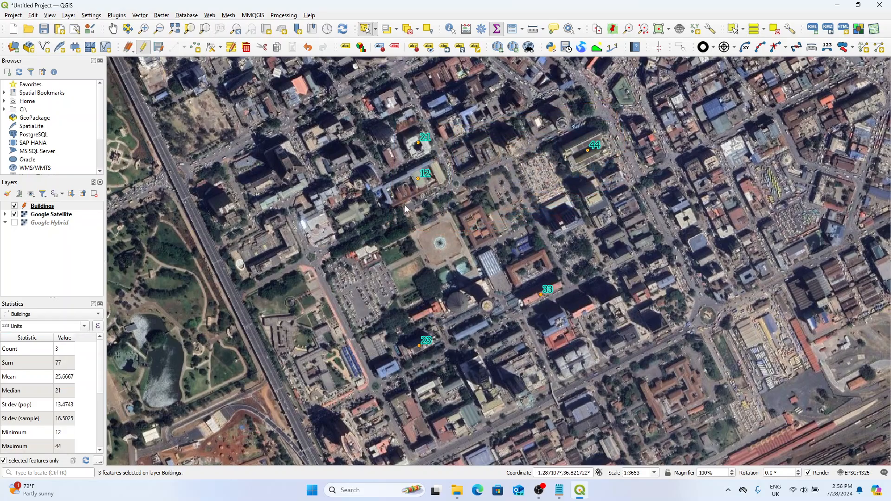
# Step: Select the points labelled 21, 12 and 33 with another polygon and check the sum of their Units
pyautogui.click(436, 118)
pyautogui.click(377, 129)
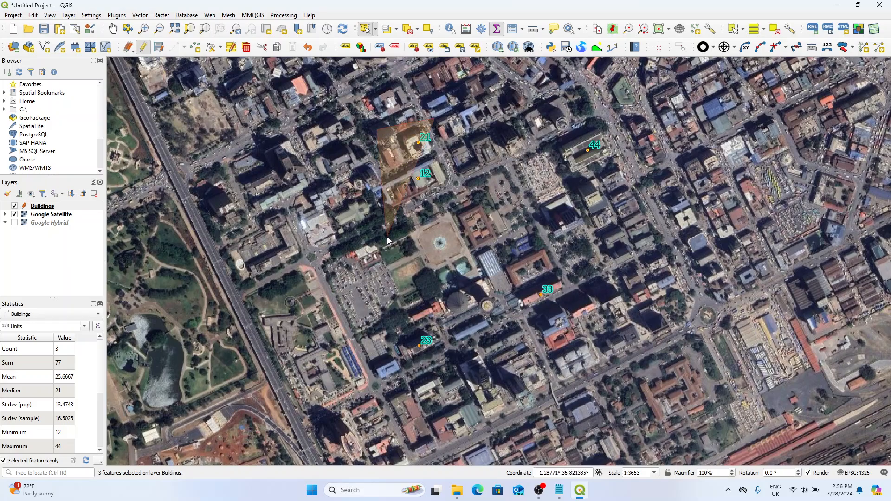
pyautogui.click(387, 237)
pyautogui.click(514, 304)
pyautogui.click(582, 324)
pyautogui.click(605, 275)
pyautogui.rightClick(491, 206)
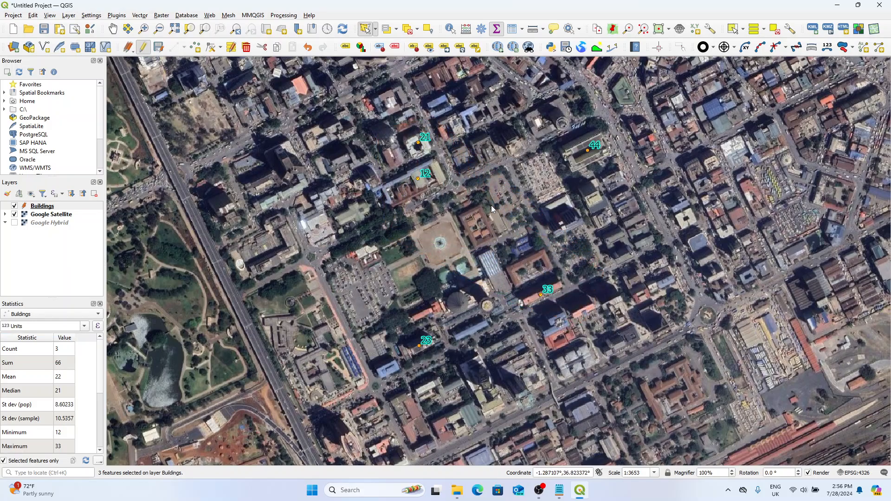
pyautogui.click(65, 364)
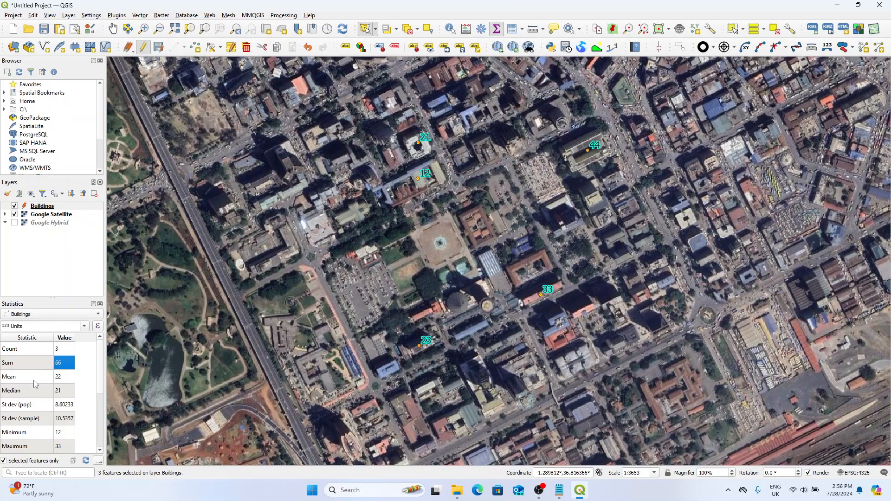
# Step: Select the points labelled 21, 12, 23 and 33 with Select Features by Freehand to view their Units statistics
pyautogui.click(375, 28)
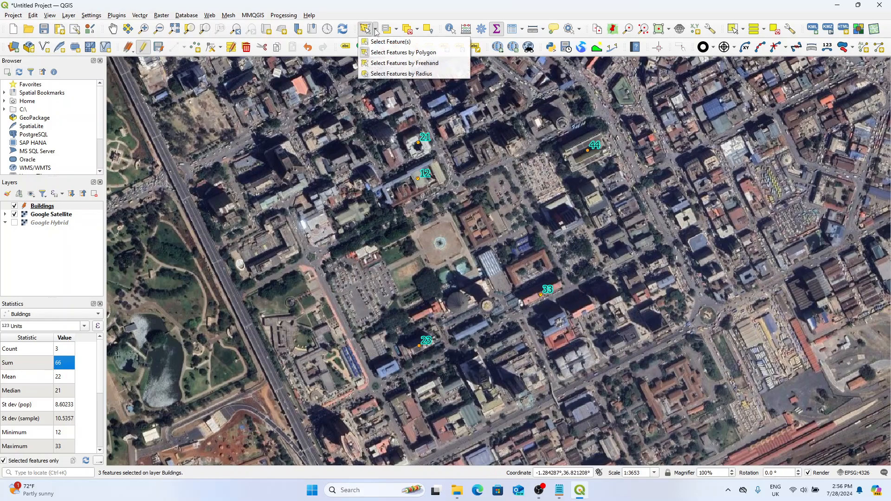
pyautogui.click(433, 66)
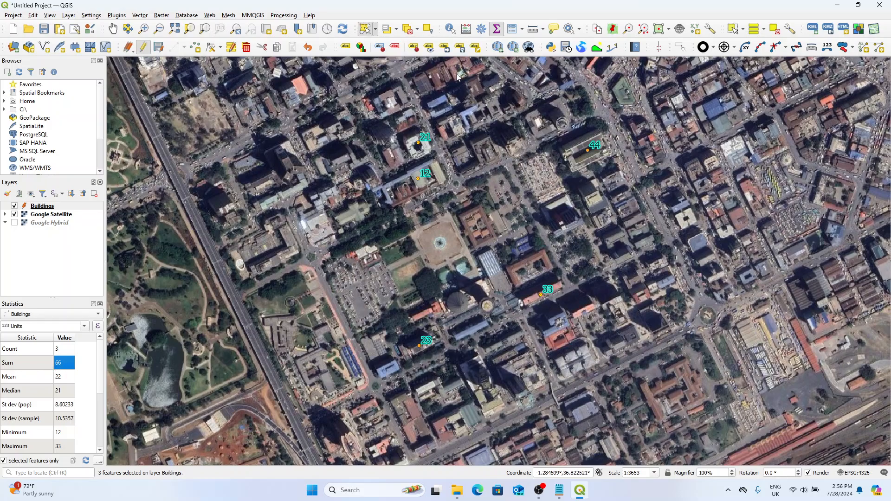
pyautogui.click(540, 216)
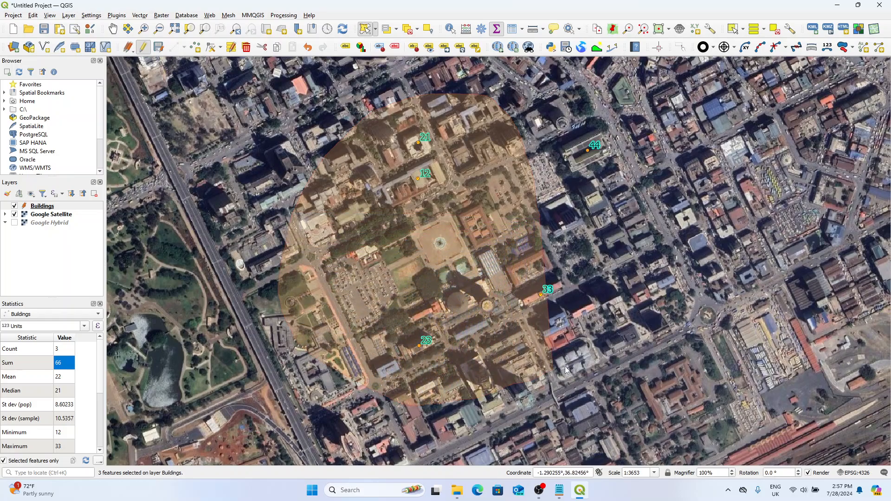
pyautogui.click(609, 262)
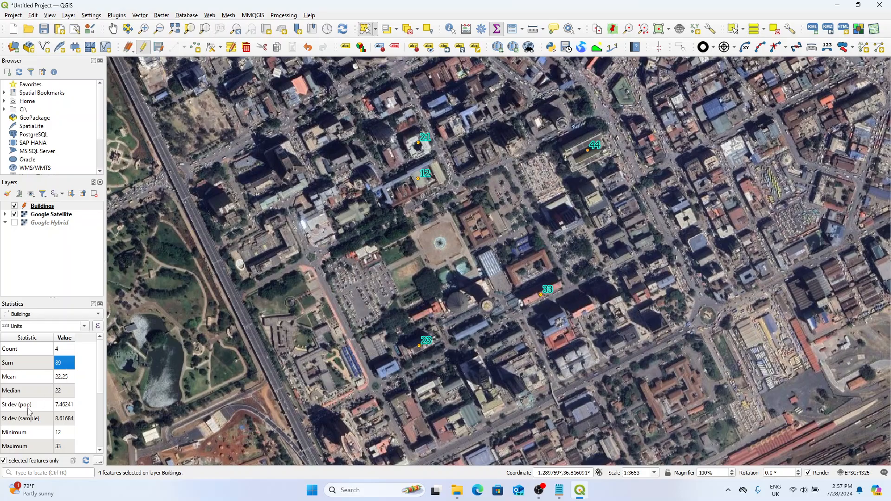
pyautogui.click(40, 266)
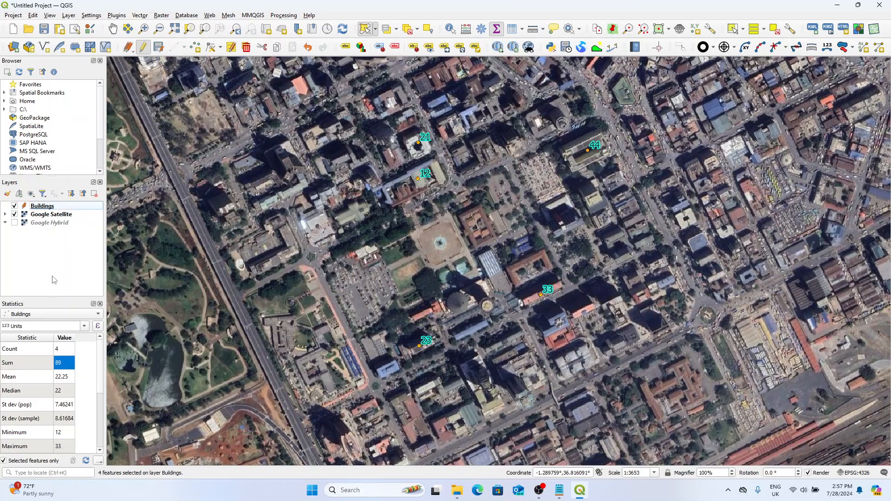
# Step: Start a new shapefile layer with the file name Lines in the shapefile folder and the LineString geometry type
pyautogui.click(45, 207)
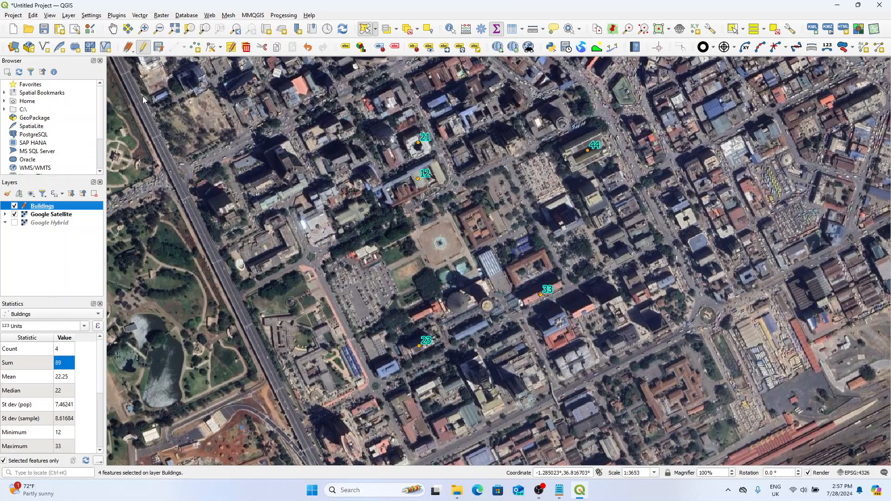
pyautogui.click(69, 16)
pyautogui.moveTo(89, 37)
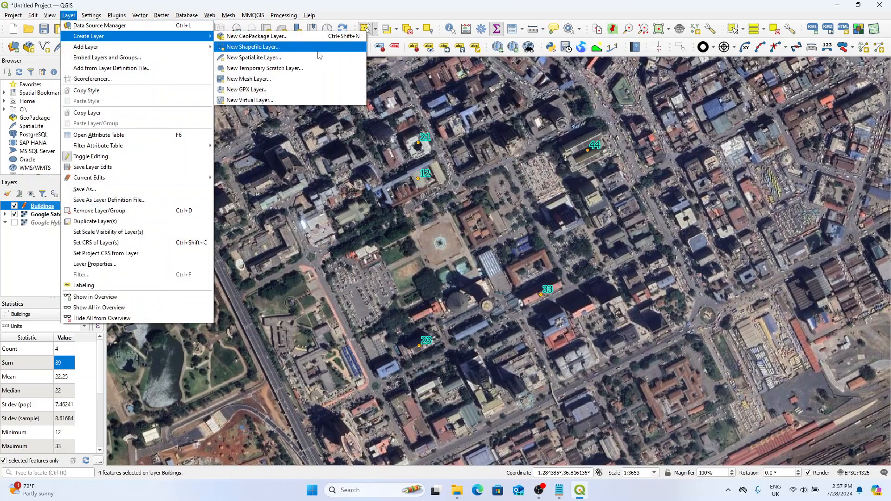
pyautogui.click(275, 47)
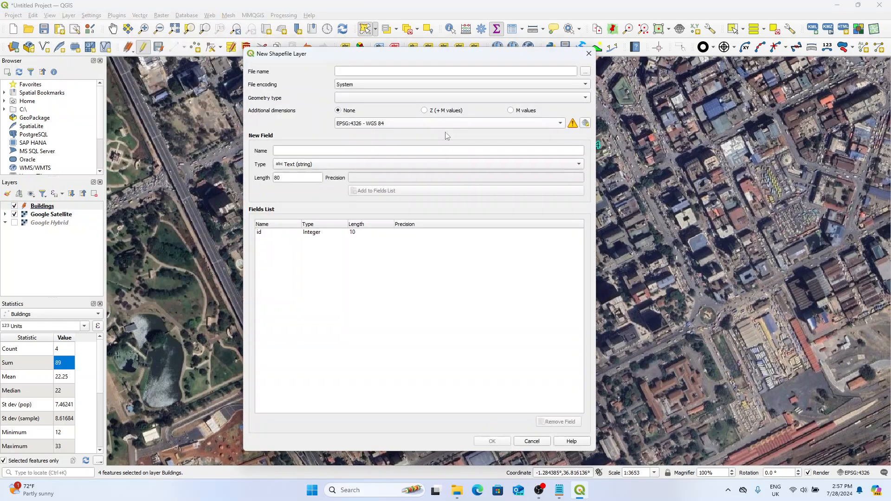
pyautogui.click(585, 72)
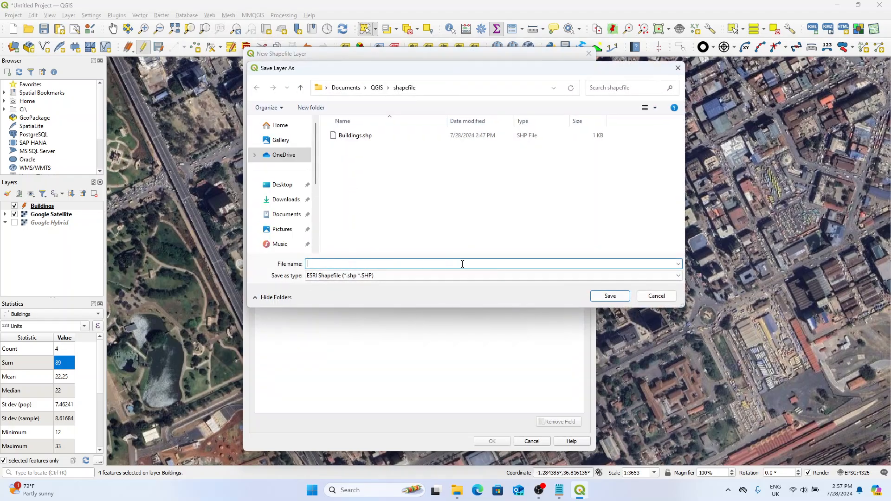
pyautogui.write('Lines')
pyautogui.click(612, 299)
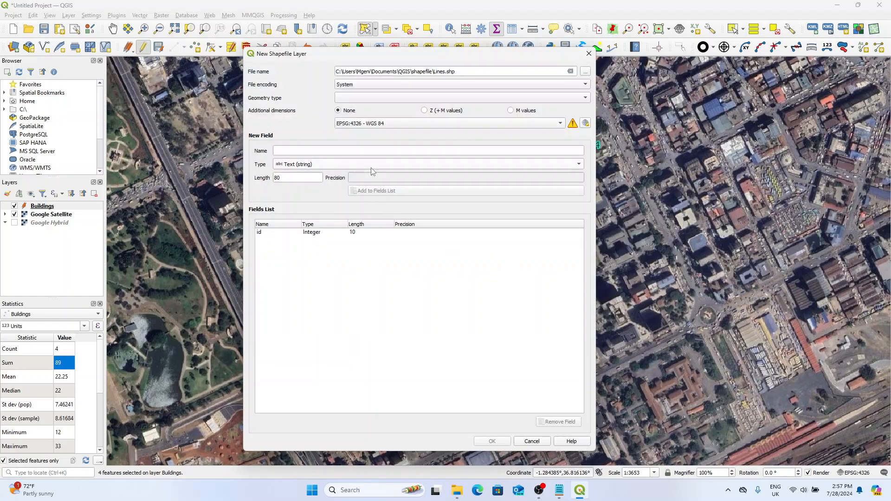
pyautogui.click(583, 98)
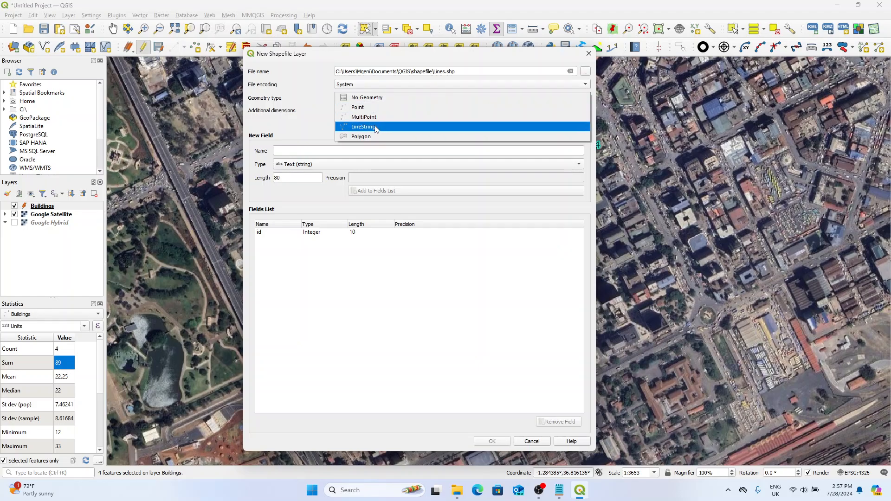
pyautogui.click(375, 127)
pyautogui.click(332, 152)
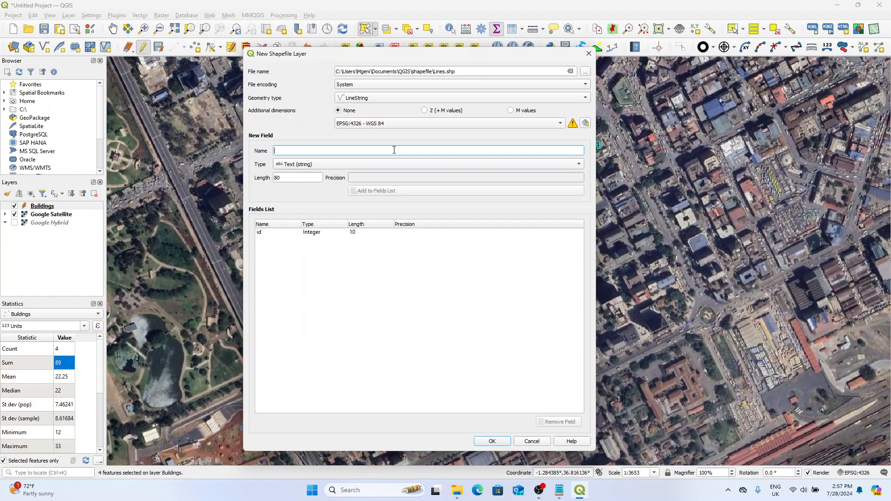
pyautogui.write('FOC')
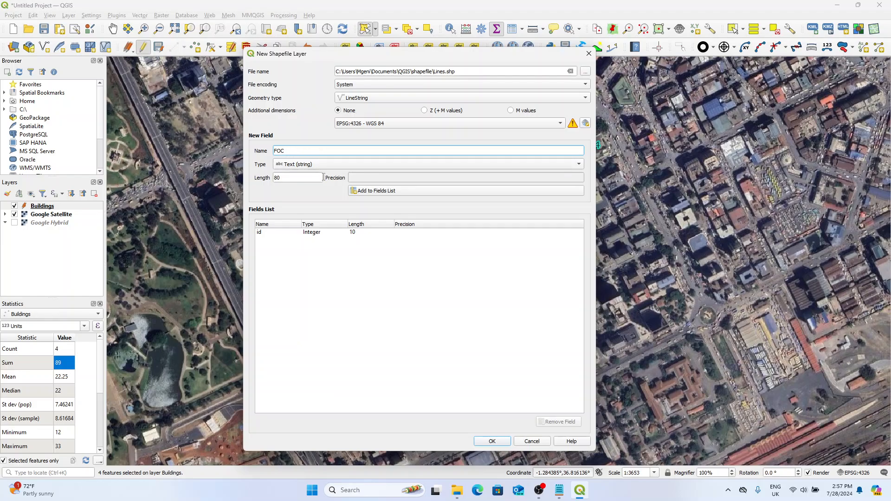
pyautogui.click(365, 193)
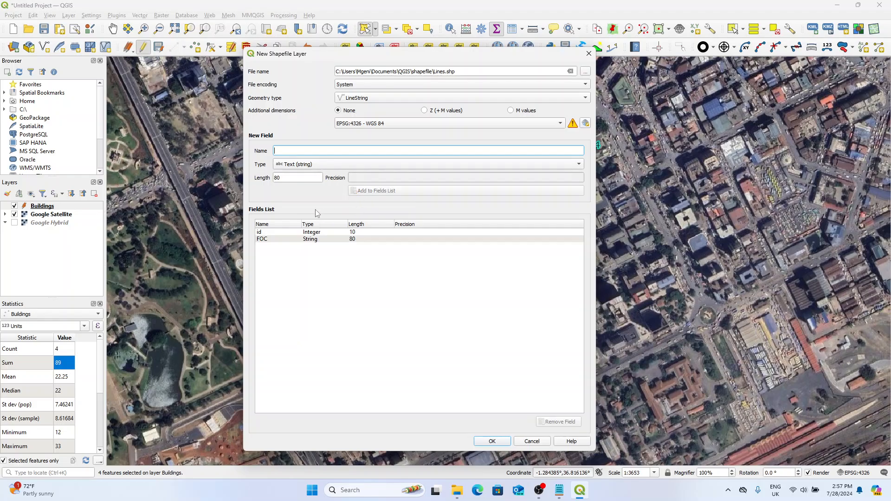
pyautogui.click(325, 239)
pyautogui.click(560, 422)
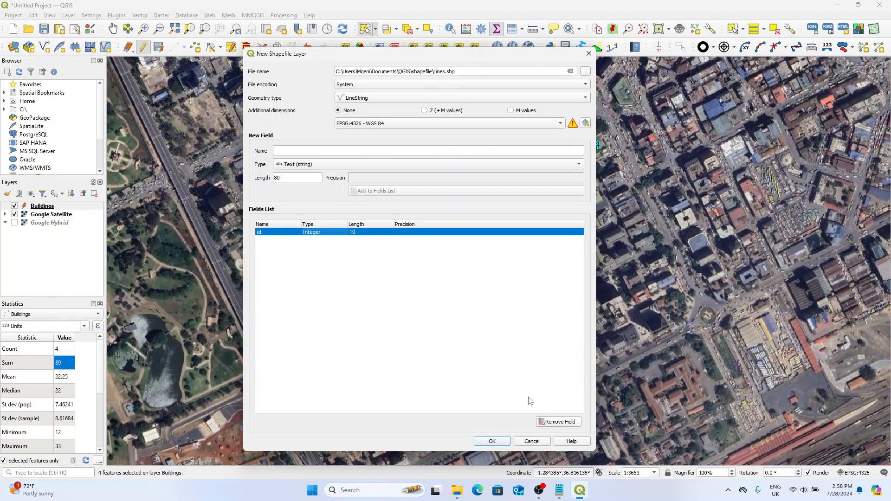
# Step: Change the new shapefile's file name to FOC
pyautogui.click(586, 73)
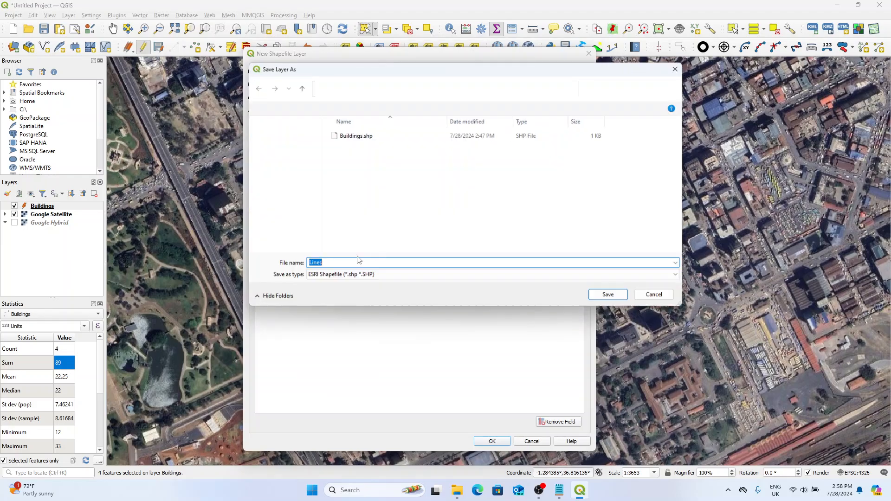
pyautogui.click(340, 262)
pyautogui.moveTo(340, 263); pyautogui.dragTo(277, 267)
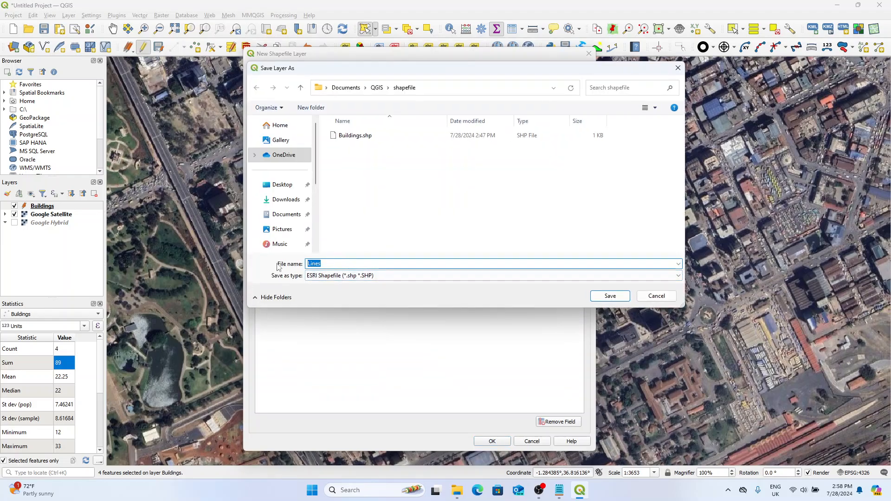
pyautogui.write('FOC')
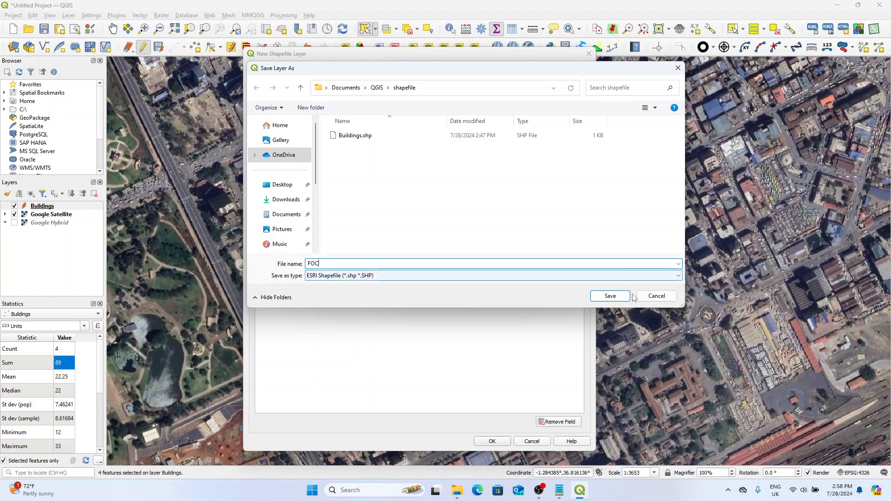
pyautogui.click(606, 296)
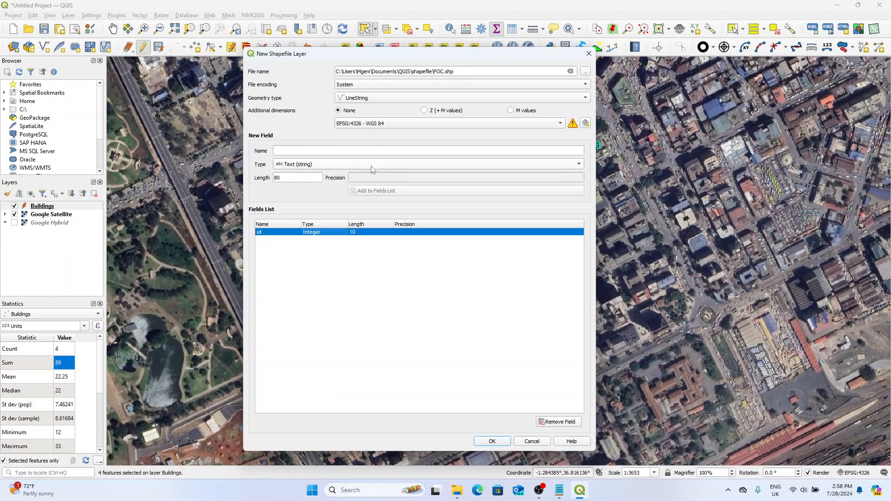
# Step: Replace the default id field with a text field called Name and create the FOC layer
pyautogui.click(336, 150)
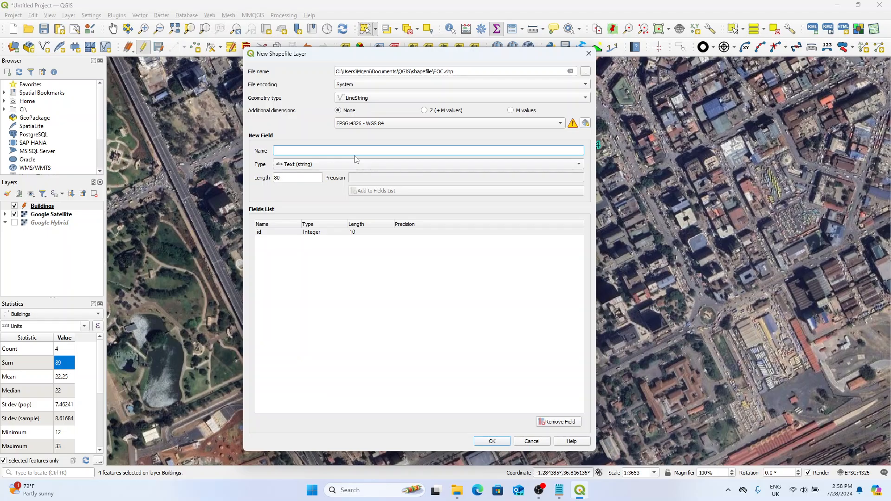
pyautogui.write('Cores')
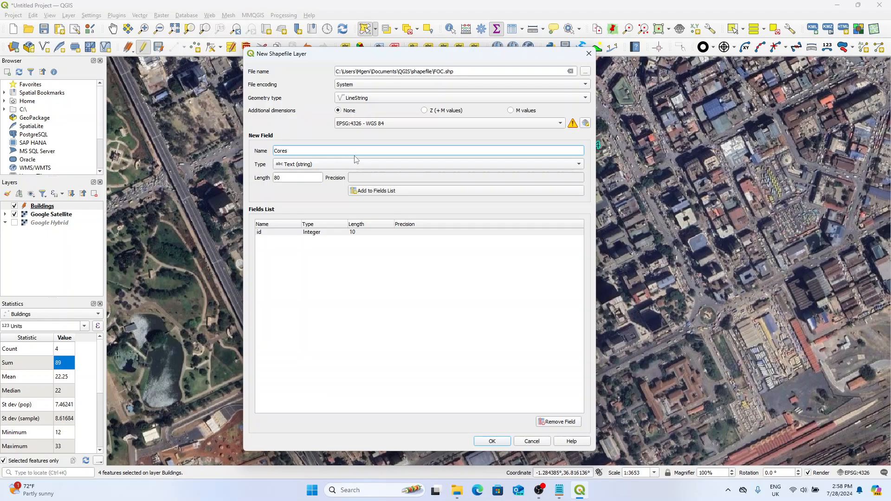
pyautogui.moveTo(340, 153); pyautogui.dragTo(269, 157)
pyautogui.write('Name')
pyautogui.click(395, 233)
pyautogui.click(561, 421)
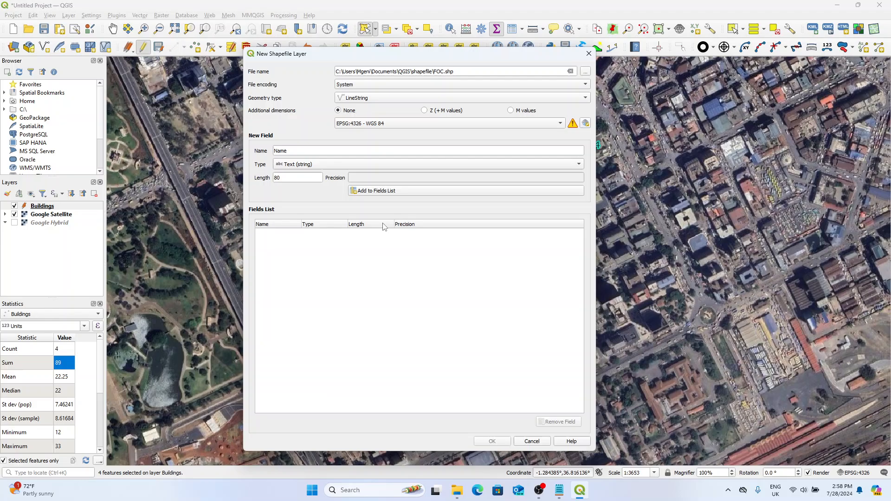
pyautogui.click(371, 192)
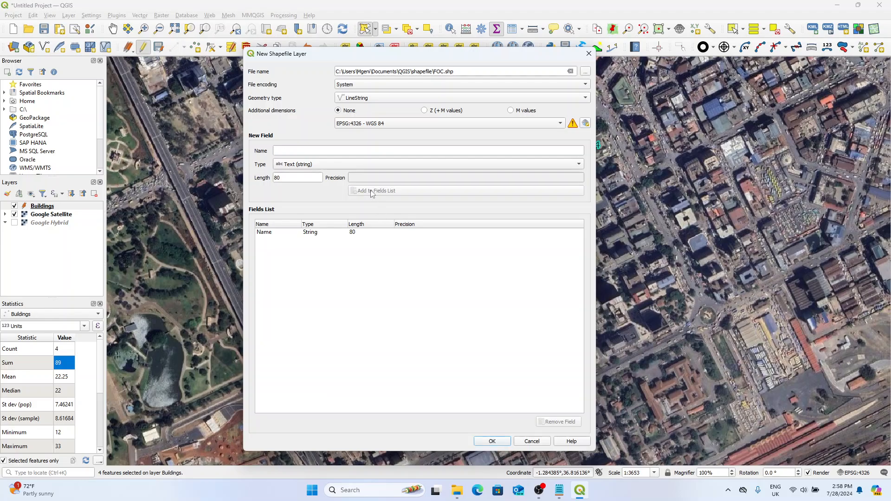
pyautogui.click(492, 442)
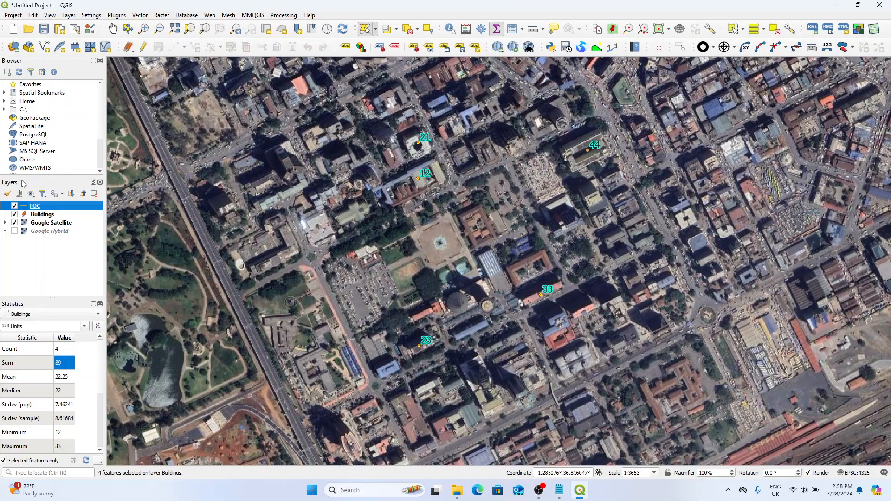
# Step: Digitize an FOC line along the streets, turning at the corner beside the 44 point, and set its Name to 2
pyautogui.click(143, 46)
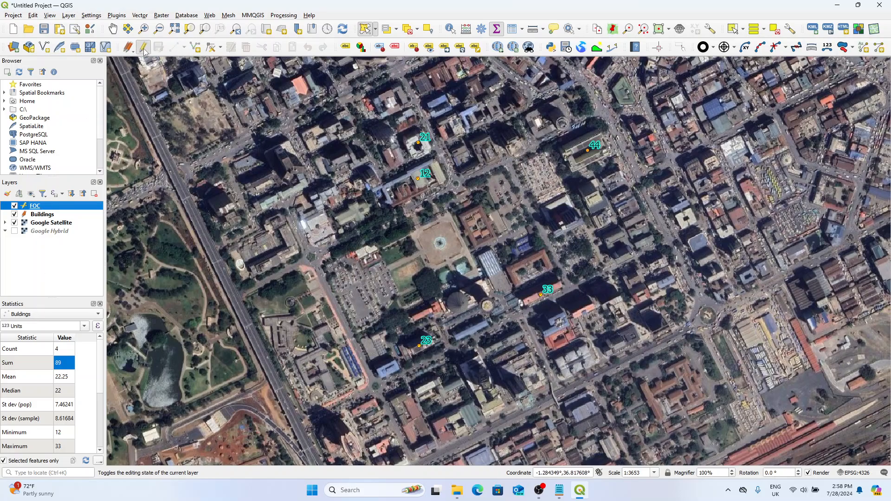
pyautogui.click(196, 47)
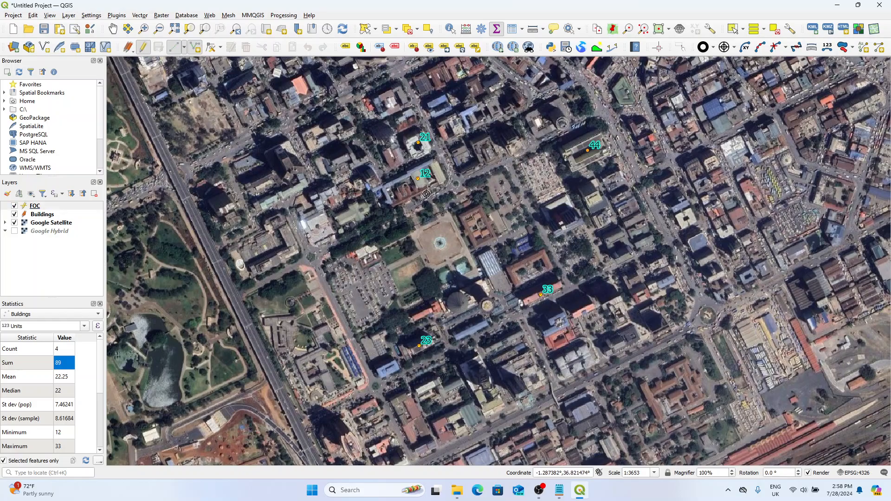
pyautogui.click(598, 124)
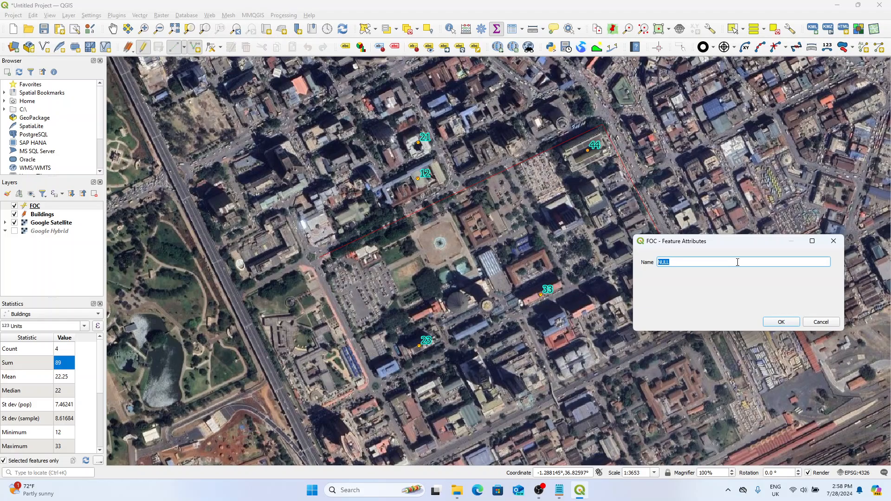
pyautogui.write('24C FOC')
pyautogui.click(782, 322)
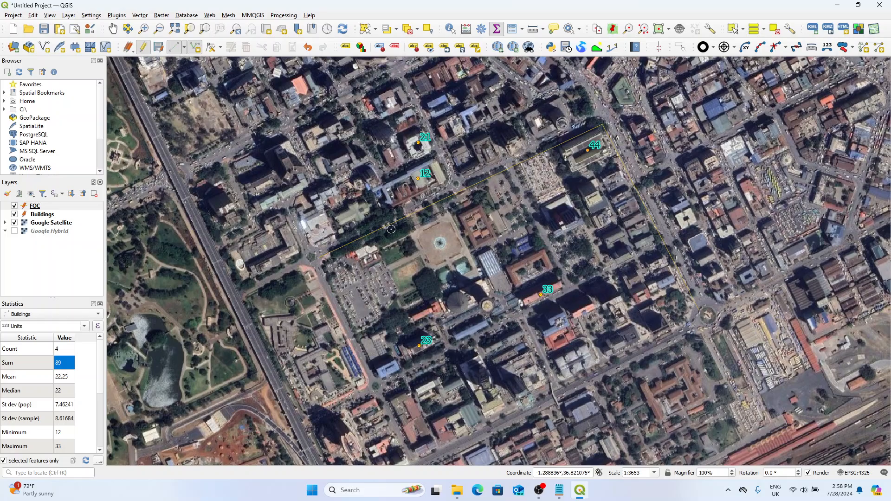
# Step: Hide the Google Satellite layer to check the drawn FOC line, and show the imagery again
pyautogui.click(14, 224)
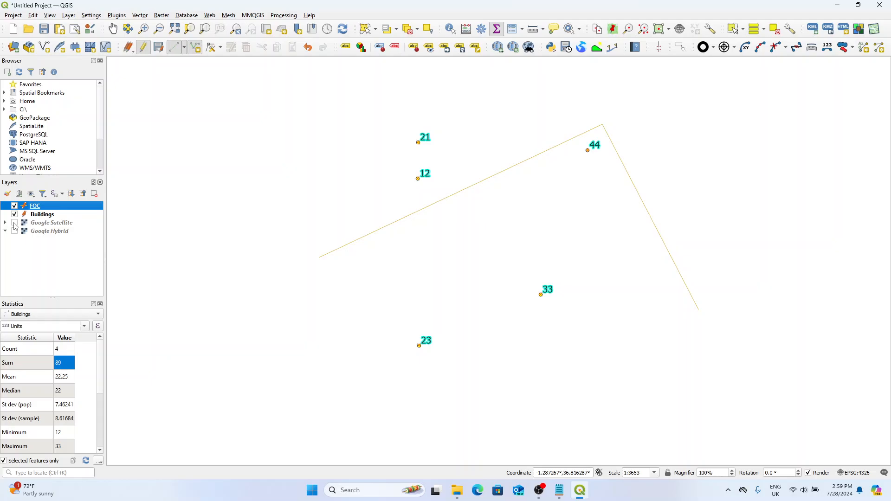
pyautogui.click(15, 223)
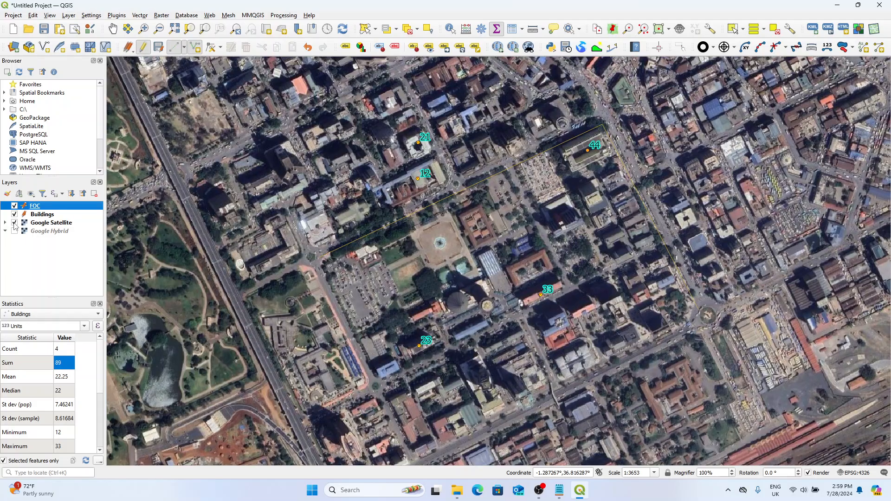
pyautogui.click(66, 251)
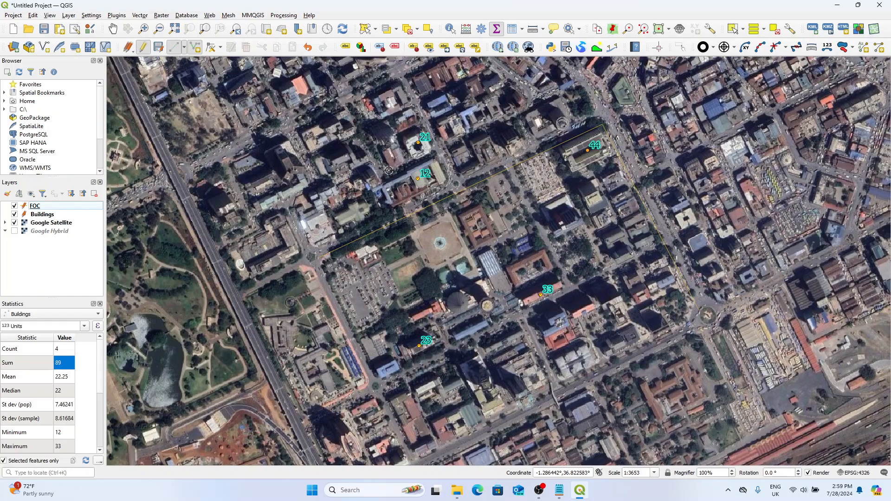
# Step: Move the Buildings layer above the FOC layer in the layer order
pyautogui.click(63, 206)
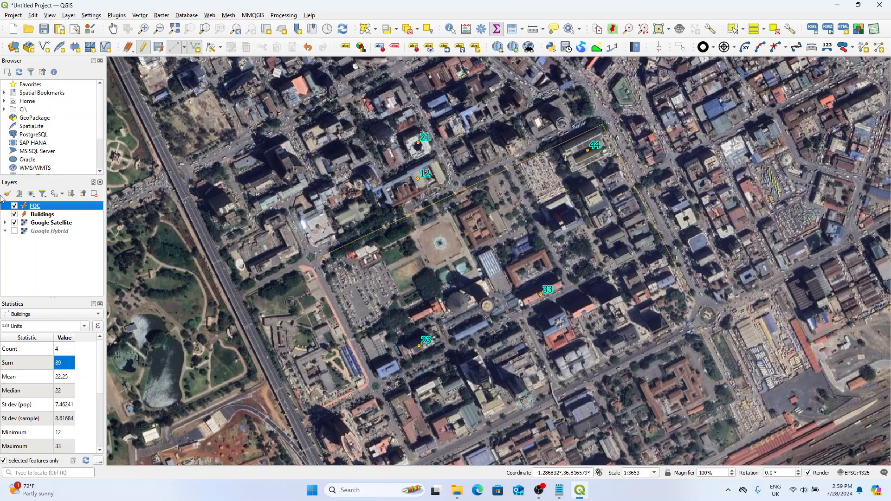
pyautogui.rightClick(52, 210)
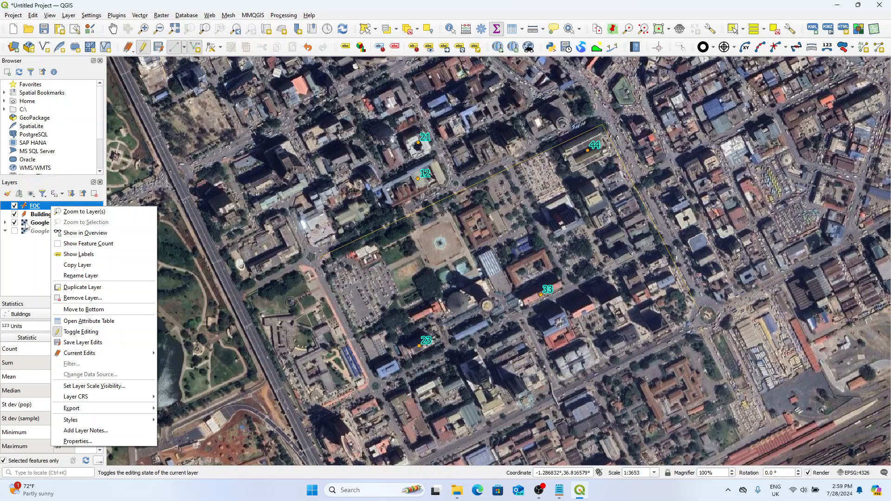
pyautogui.click(40, 216)
pyautogui.moveTo(48, 215); pyautogui.dragTo(60, 206)
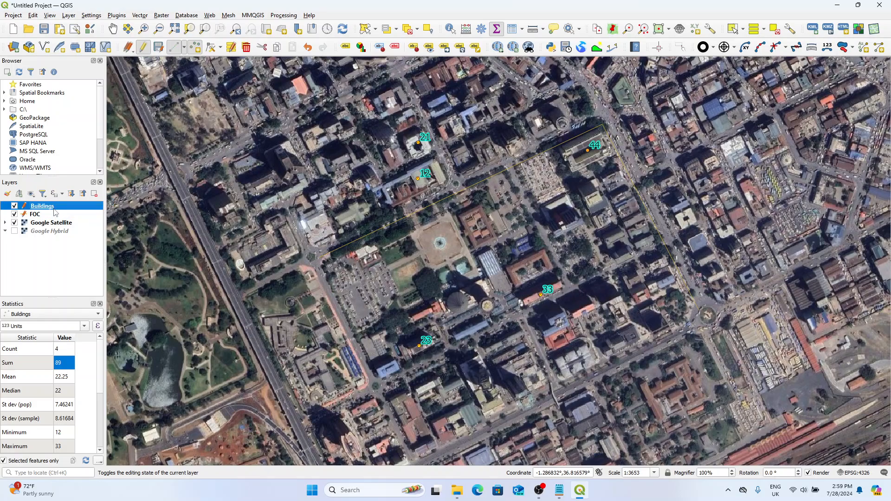
# Step: Apply the dot yellow preset as the marker symbol of the Buildings layer
pyautogui.rightClick(54, 209)
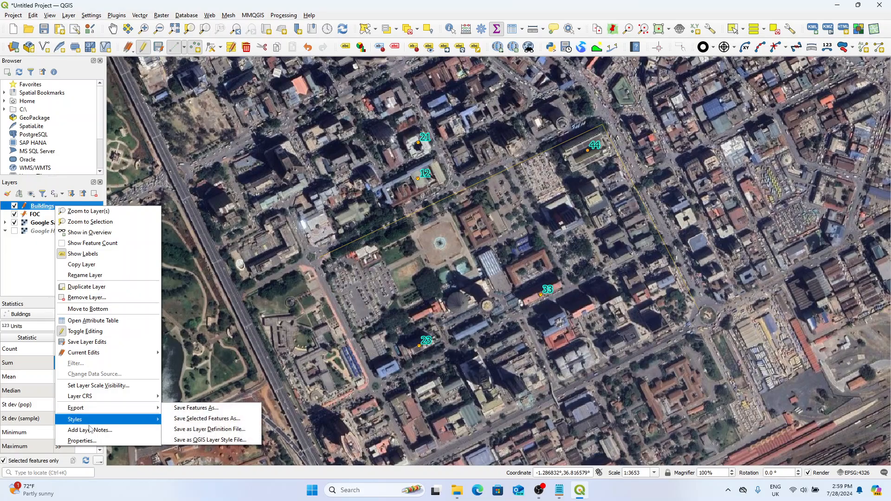
pyautogui.click(91, 441)
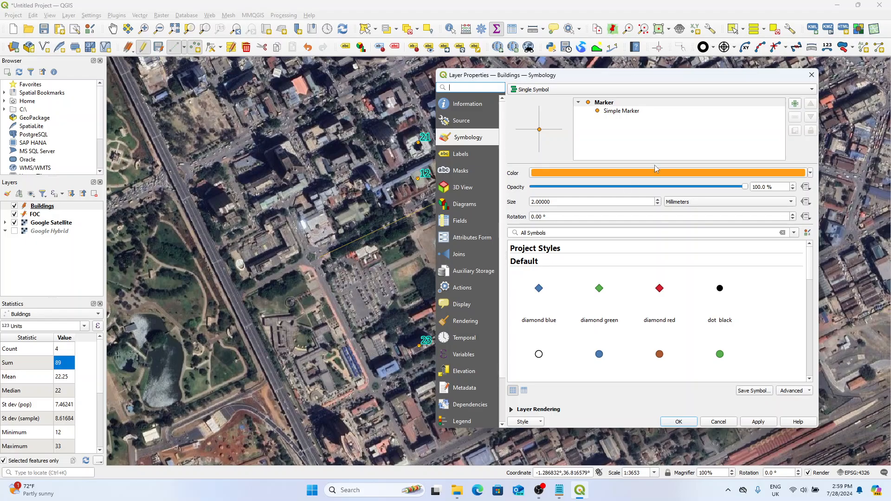
pyautogui.click(620, 113)
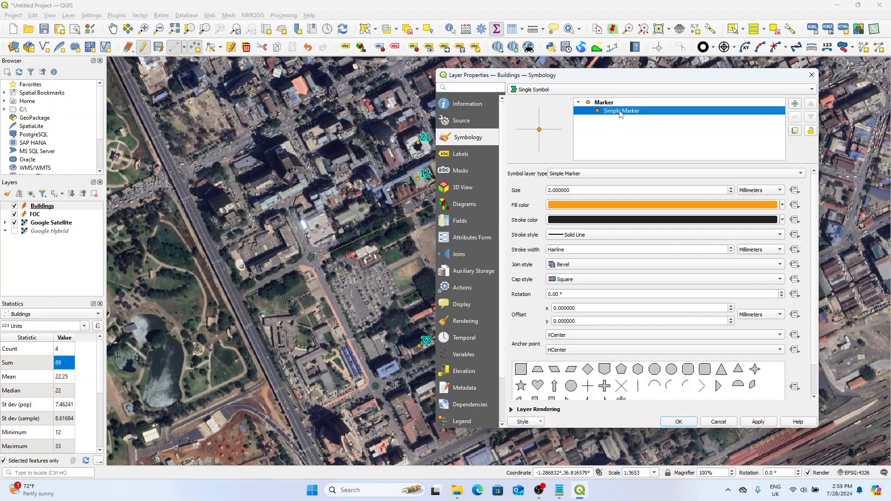
pyautogui.click(617, 103)
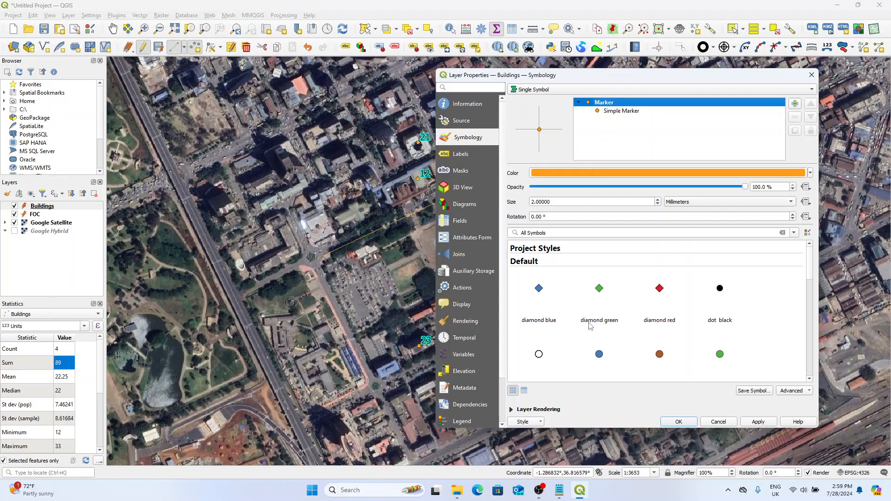
pyautogui.scroll(-3, 612, 320)
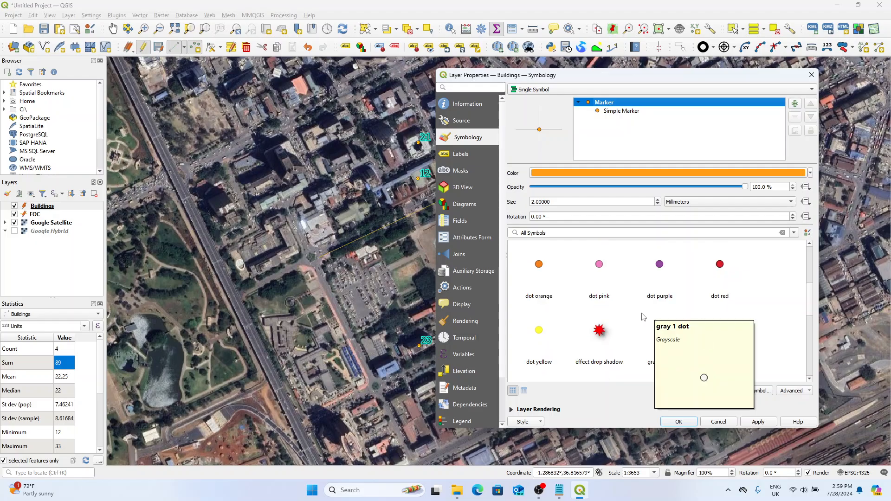
pyautogui.click(550, 334)
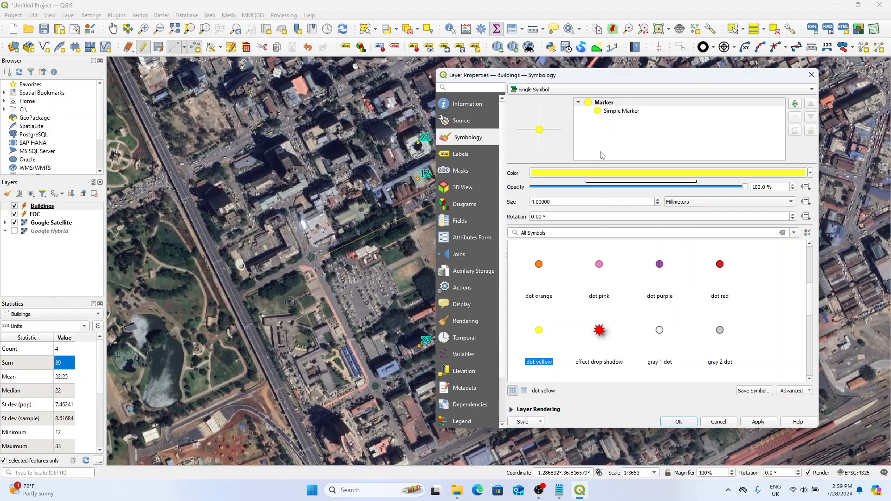
# Step: Recolor the Buildings marker to blue #0408ff and apply the symbology
pyautogui.click(598, 176)
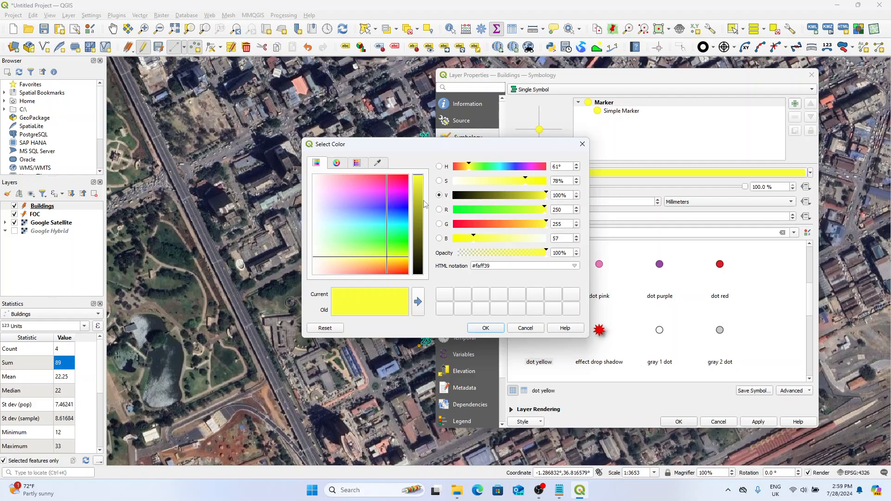
pyautogui.click(403, 203)
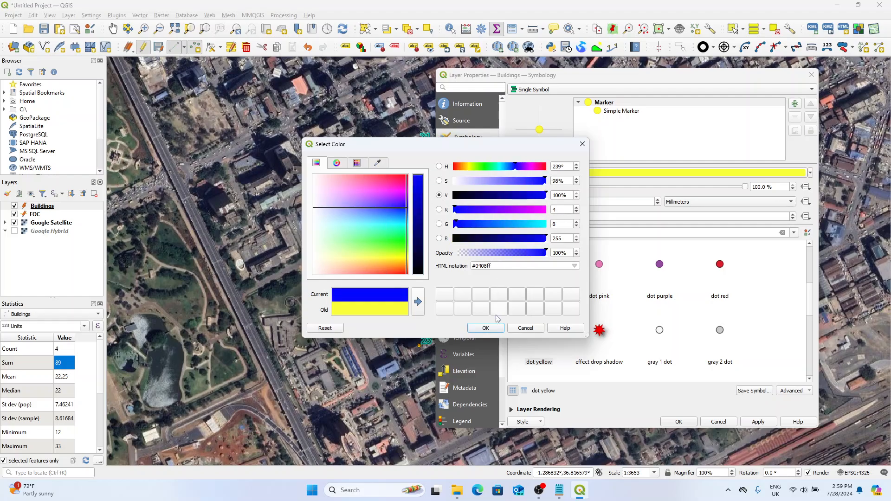
pyautogui.click(485, 327)
pyautogui.click(678, 421)
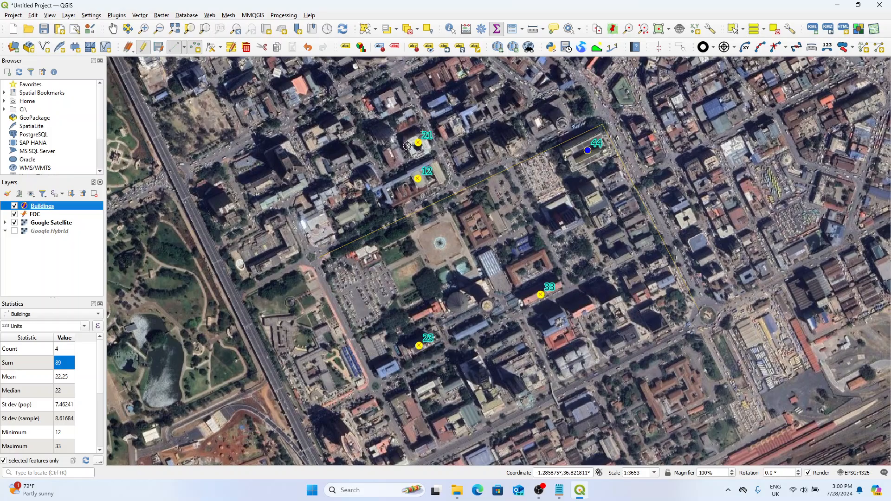
# Step: Clear the selection of the building points on the map and dismiss the message bar
pyautogui.click(369, 30)
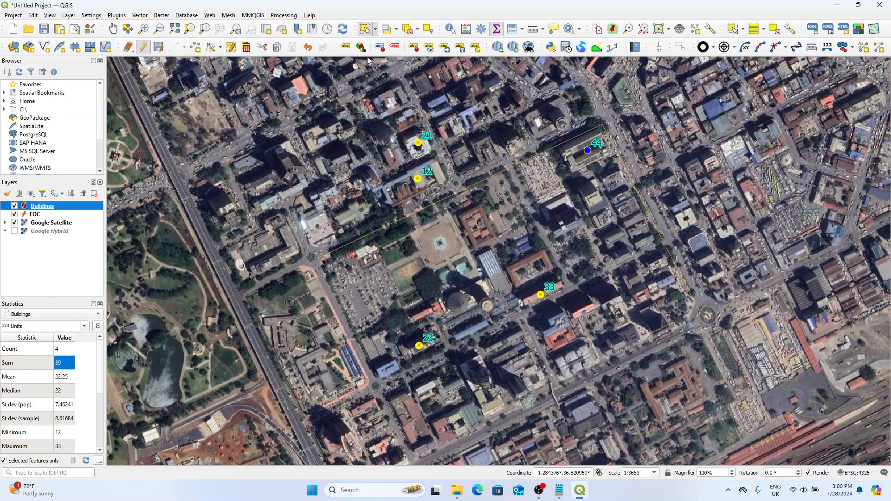
pyautogui.moveTo(335, 153); pyautogui.dragTo(369, 115)
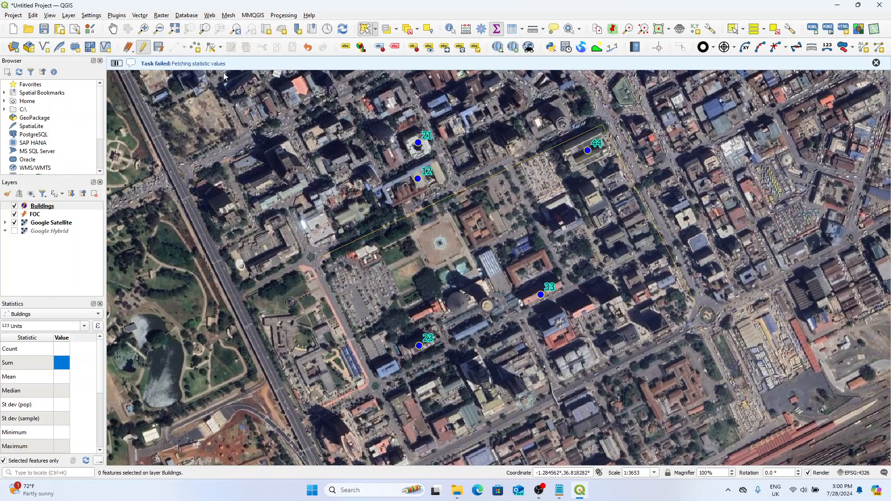
pyautogui.click(876, 63)
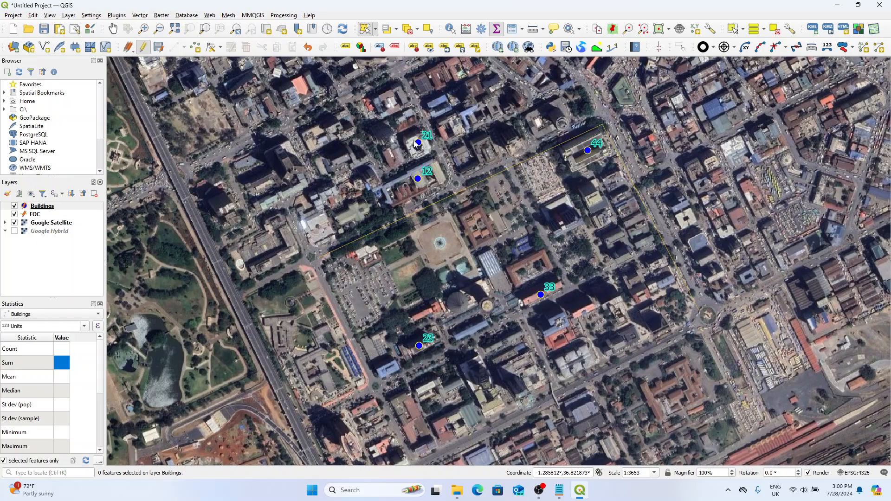
# Step: Set the line color of the FOC layer's symbol to blue #0000ff
pyautogui.click(61, 209)
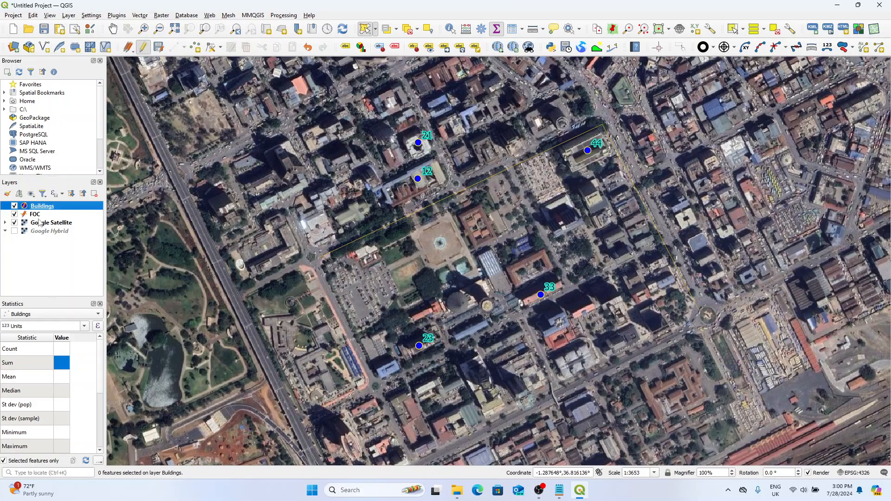
pyautogui.click(40, 216)
pyautogui.rightClick(39, 216)
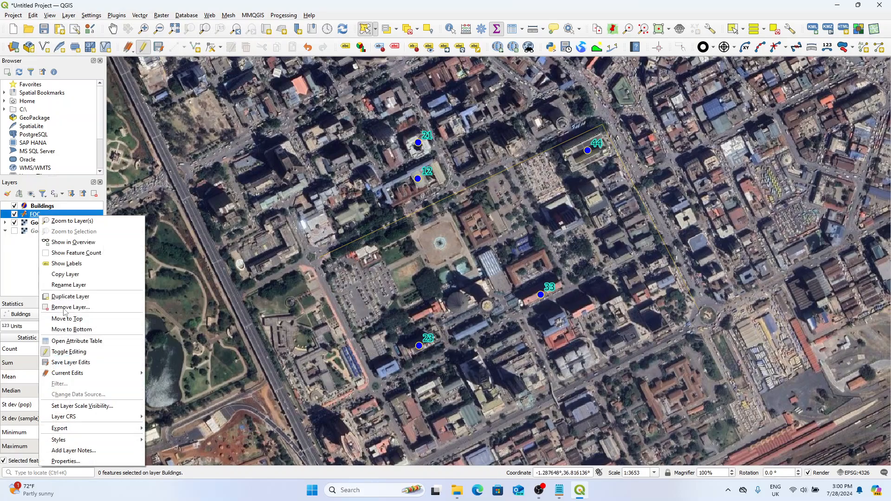
pyautogui.click(77, 462)
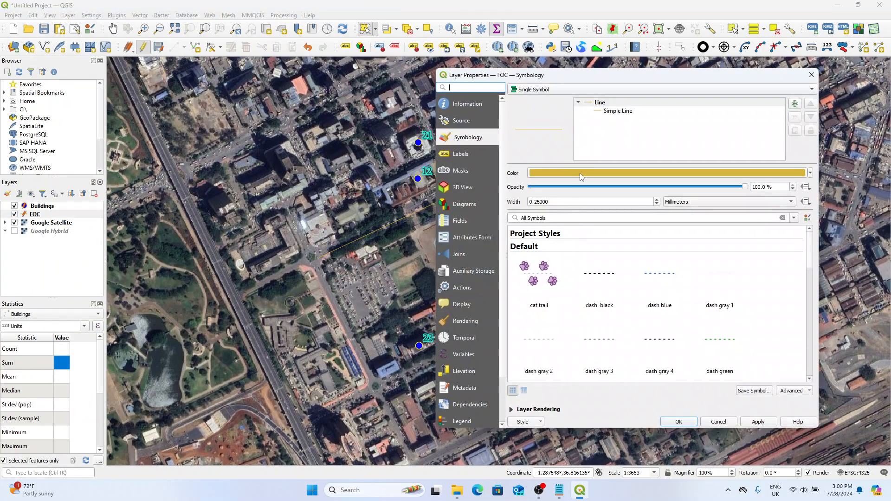
pyautogui.click(581, 175)
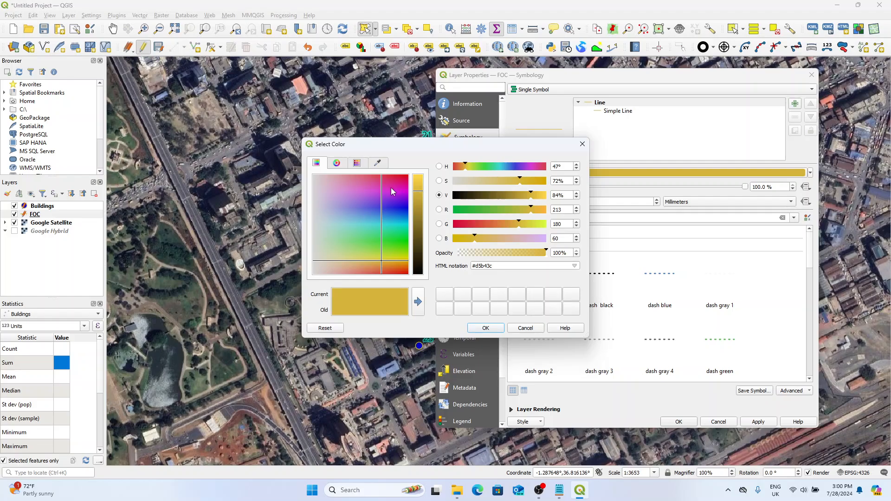
pyautogui.moveTo(392, 192); pyautogui.dragTo(421, 173)
pyautogui.moveTo(463, 224); pyautogui.dragTo(441, 227)
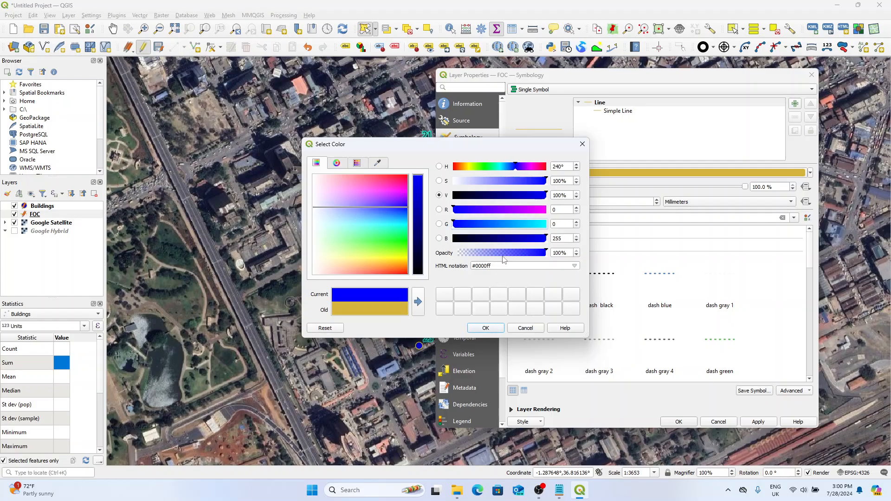
pyautogui.click(485, 328)
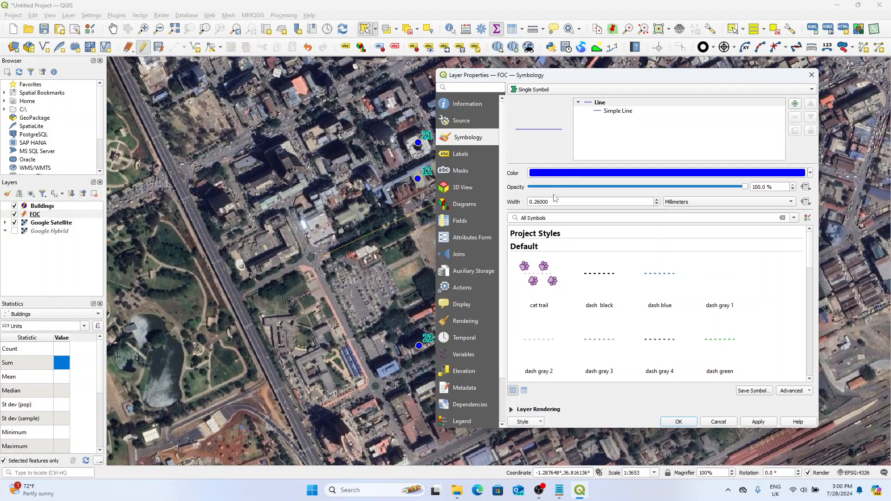
# Step: Set the FOC line width to 0.5 millimeters and apply the symbology
pyautogui.moveTo(536, 203); pyautogui.dragTo(580, 203)
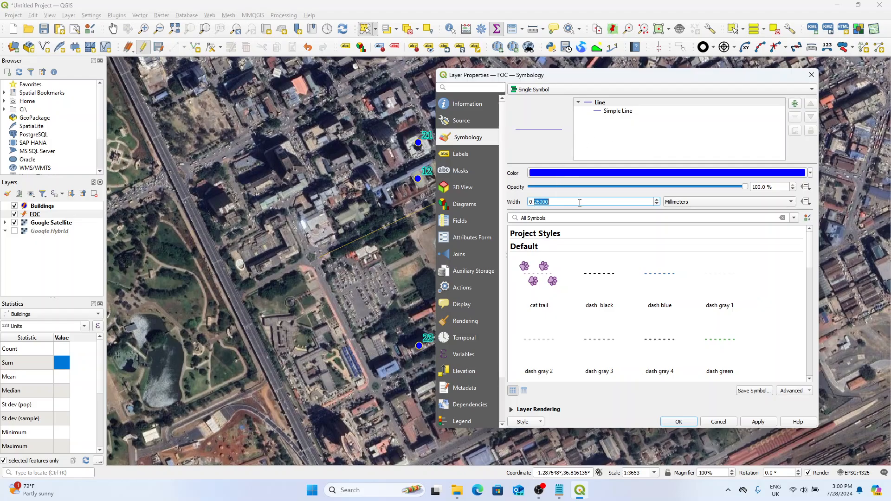
pyautogui.write('5')
pyautogui.click(757, 422)
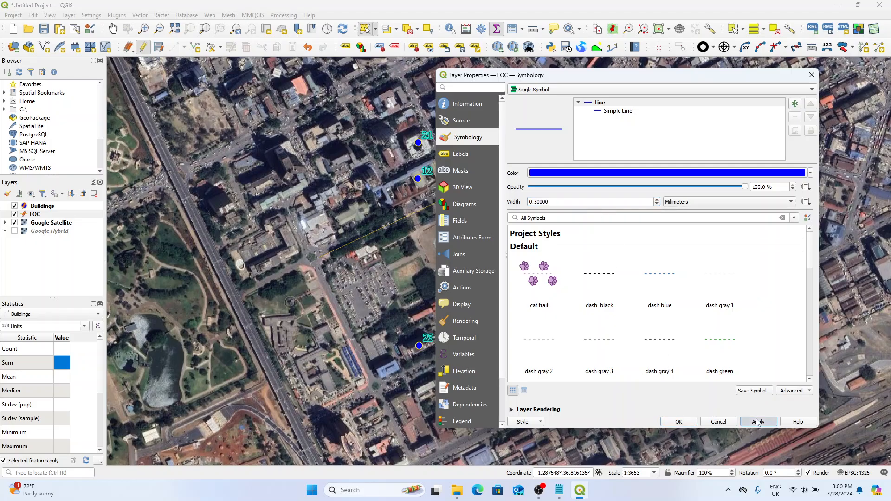
pyautogui.click(687, 422)
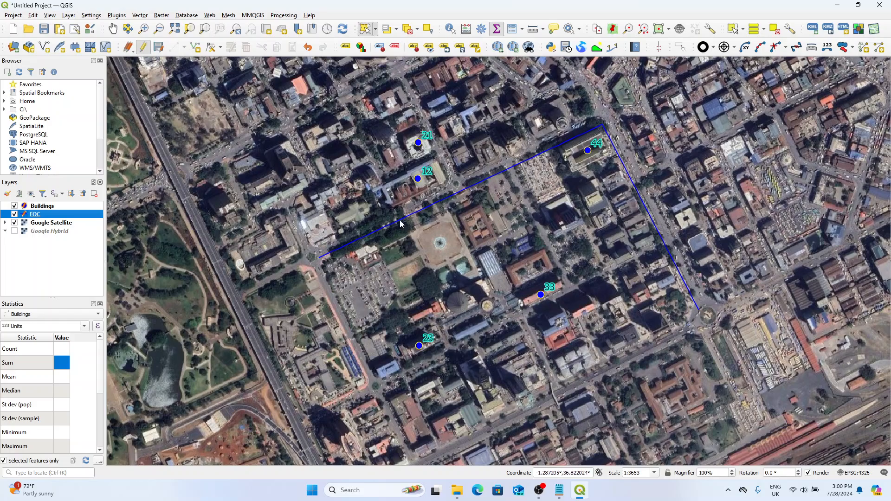
pyautogui.click(27, 241)
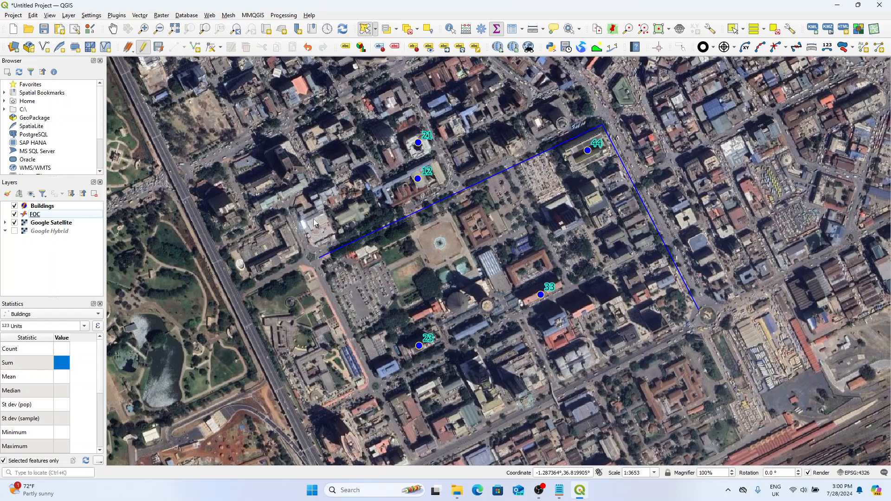
pyautogui.scroll(-1, 403, 231)
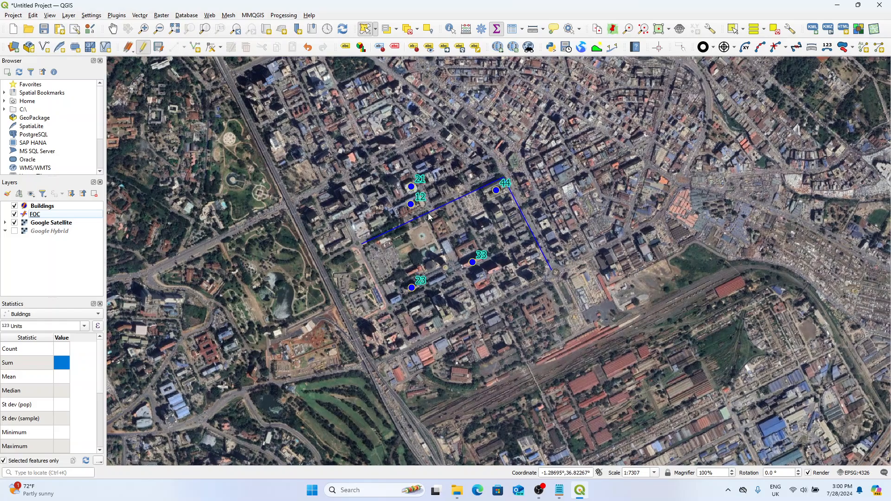
pyautogui.moveTo(396, 163); pyautogui.dragTo(464, 189)
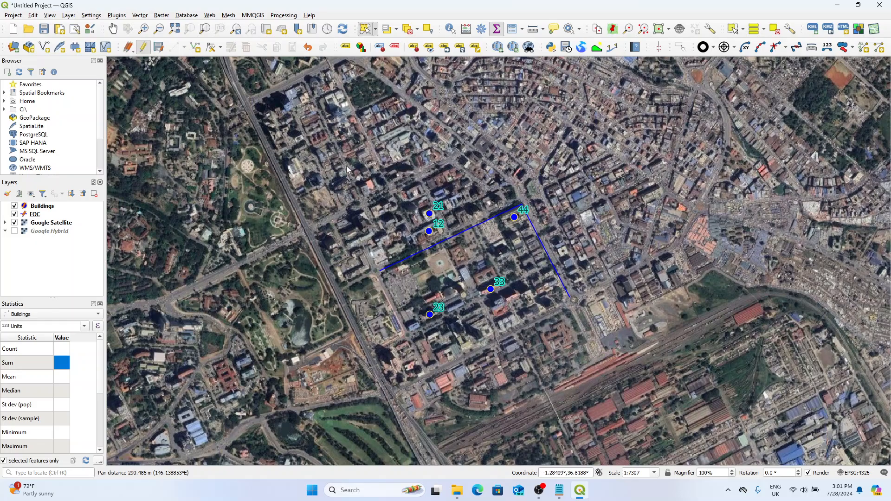
# Step: Save the current edits for all layers and confirm the save
pyautogui.click(129, 48)
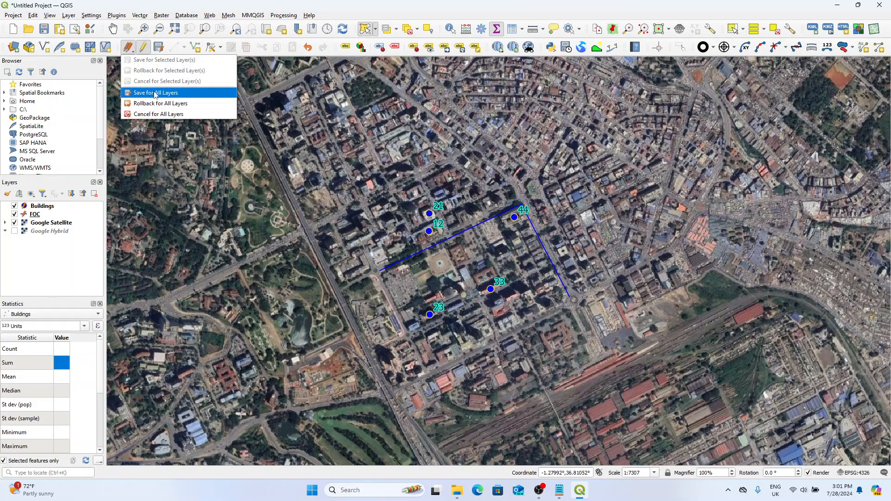
pyautogui.click(59, 245)
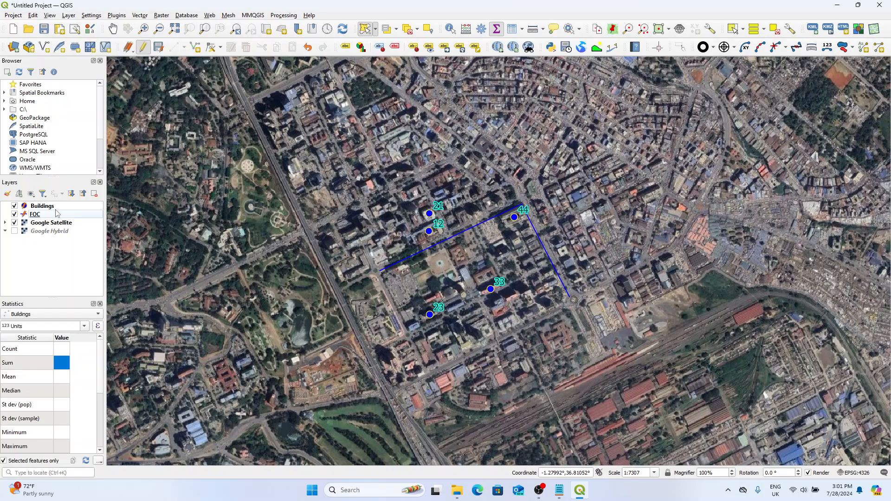
pyautogui.click(46, 206)
pyautogui.click(46, 214)
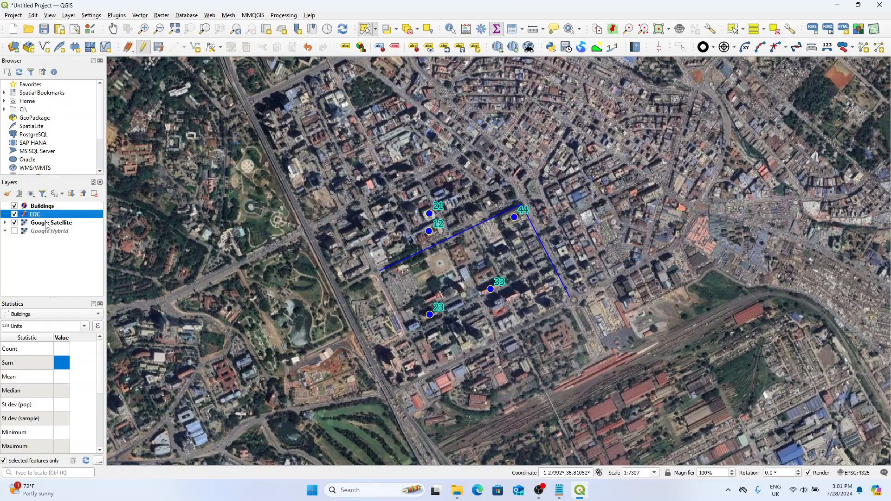
pyautogui.click(45, 206)
pyautogui.click(47, 214)
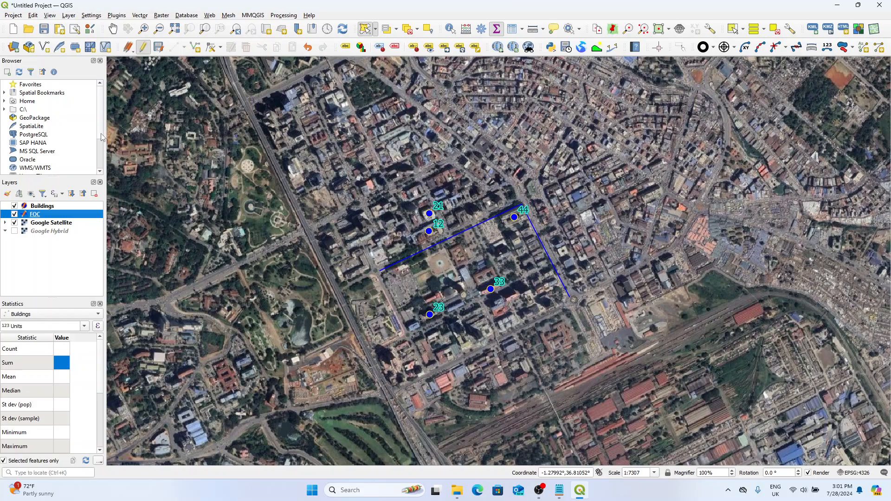
pyautogui.click(128, 48)
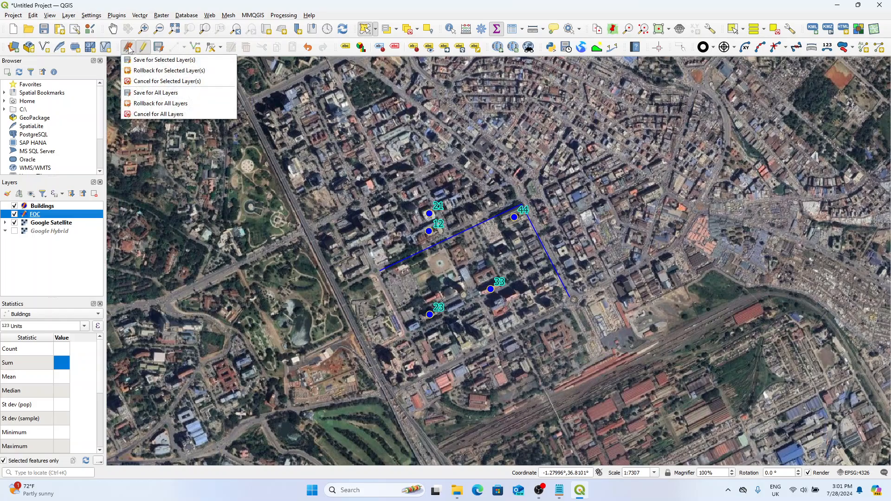
pyautogui.click(129, 48)
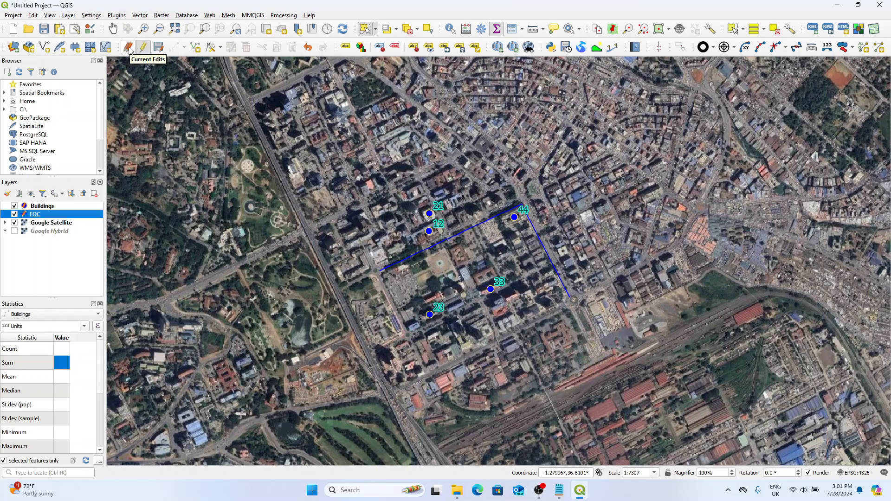
pyautogui.click(129, 48)
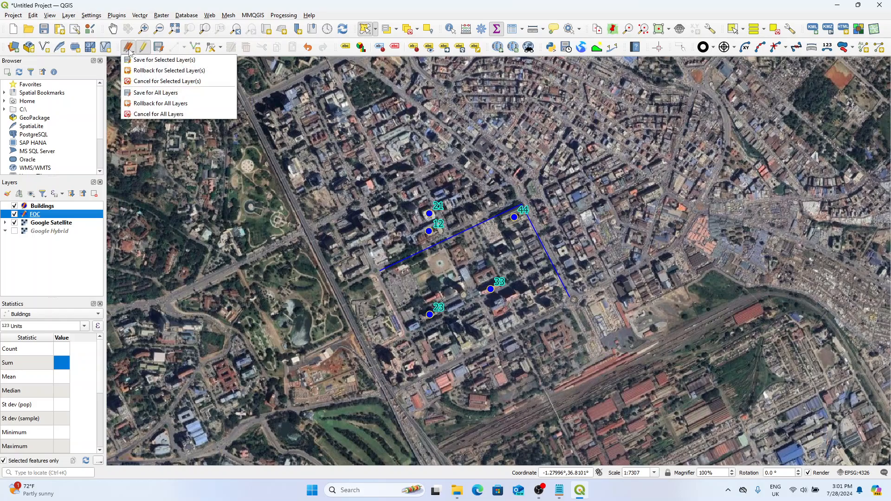
pyautogui.click(177, 94)
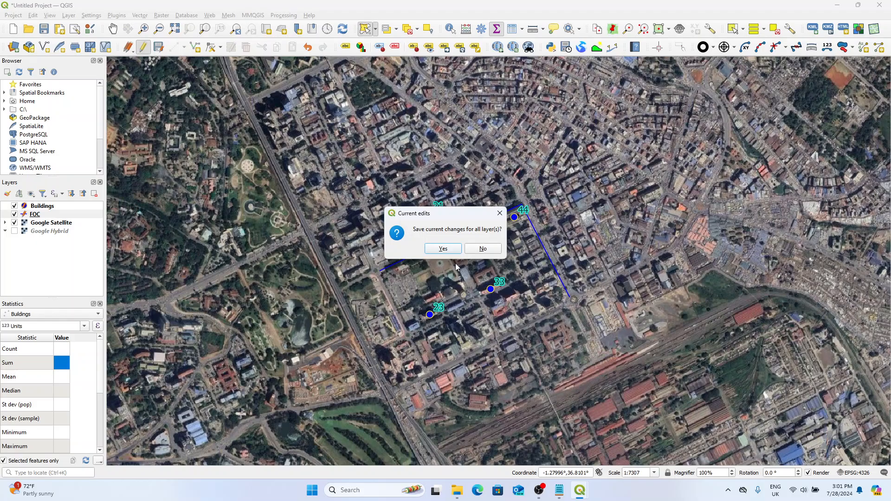
pyautogui.click(443, 249)
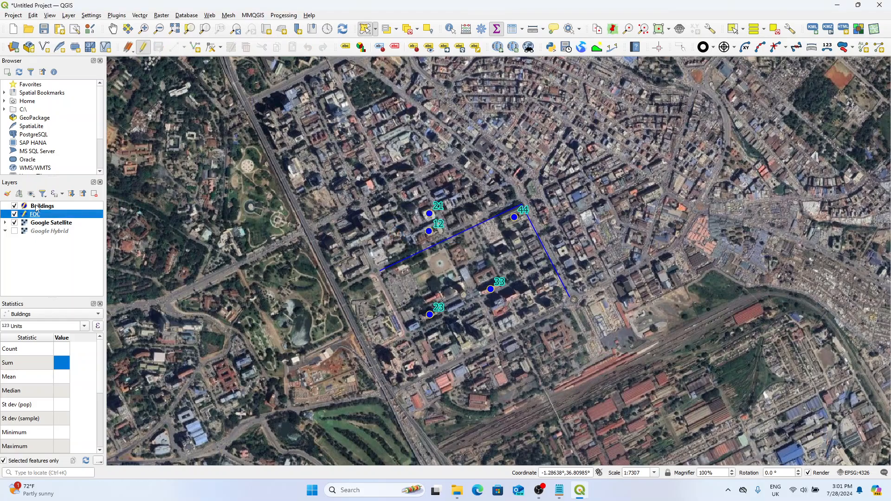
pyautogui.click(57, 207)
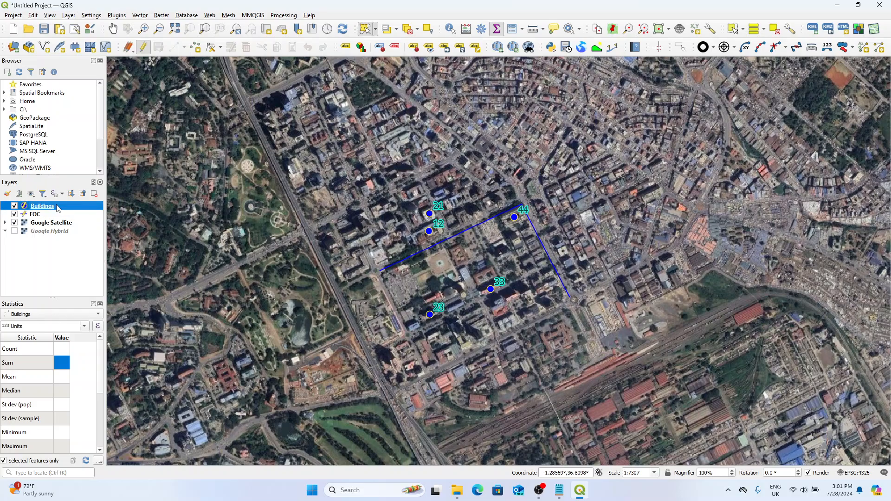
pyautogui.click(55, 215)
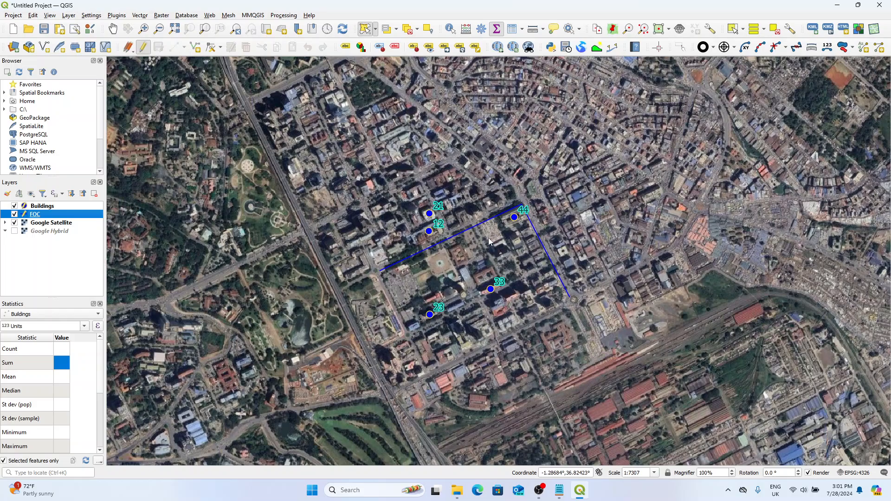
pyautogui.click(127, 50)
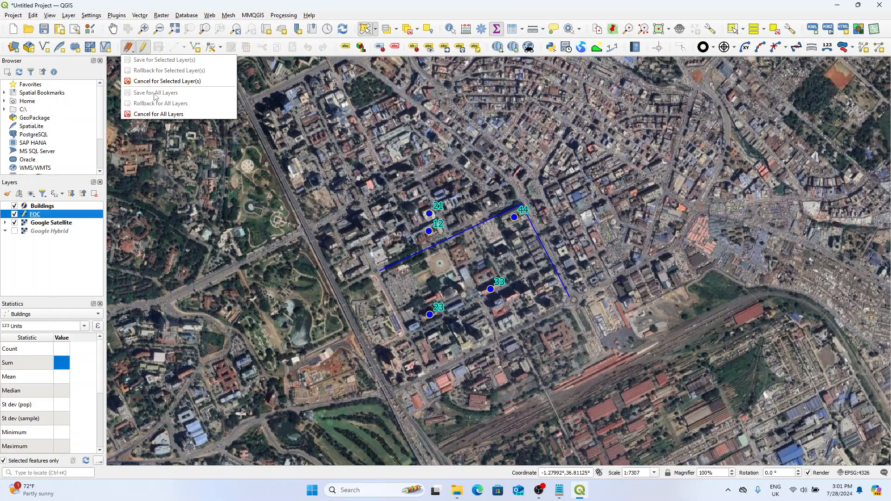
pyautogui.click(84, 216)
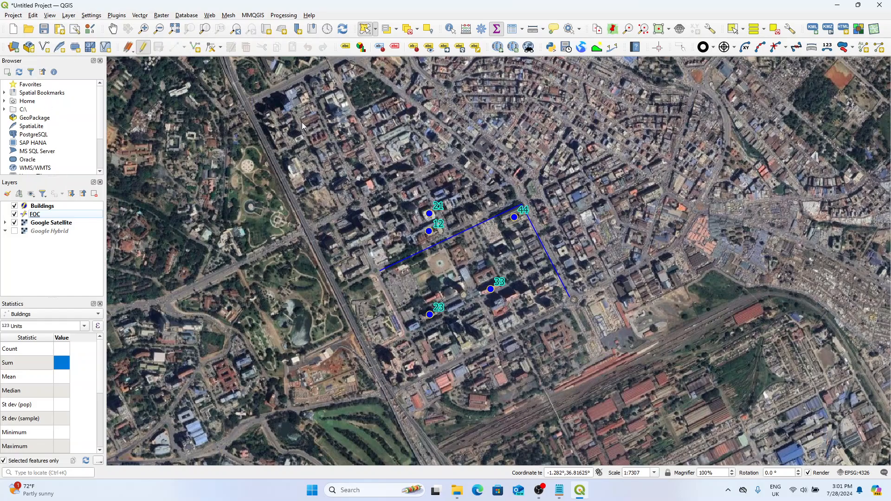
pyautogui.moveTo(341, 266); pyautogui.dragTo(335, 276)
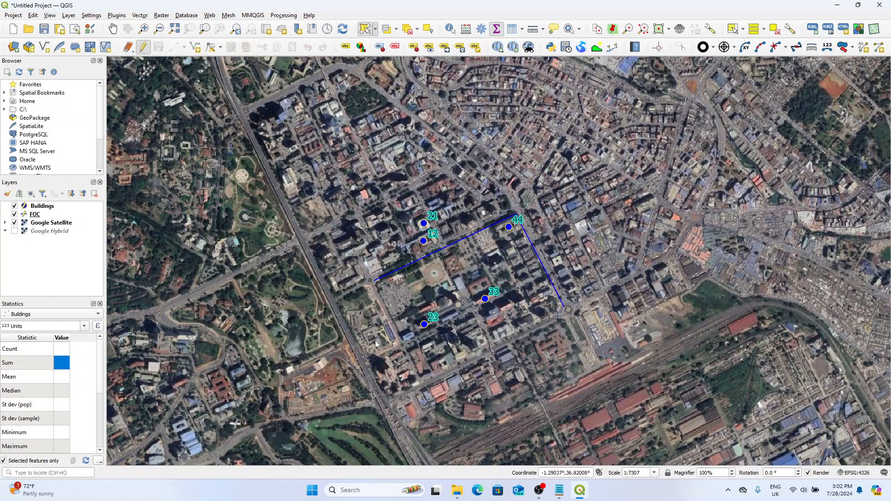
# Step: Save the project under the new name Test2 in the QGIS Project File folder
pyautogui.click(44, 208)
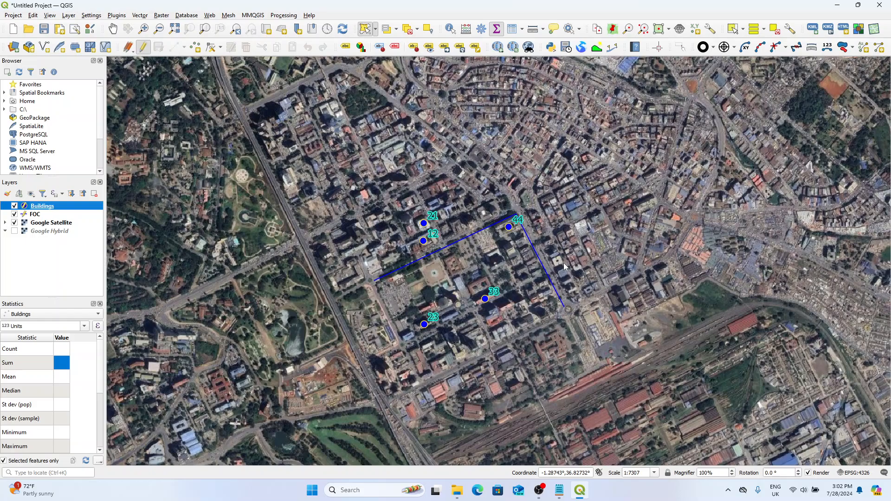
pyautogui.click(13, 15)
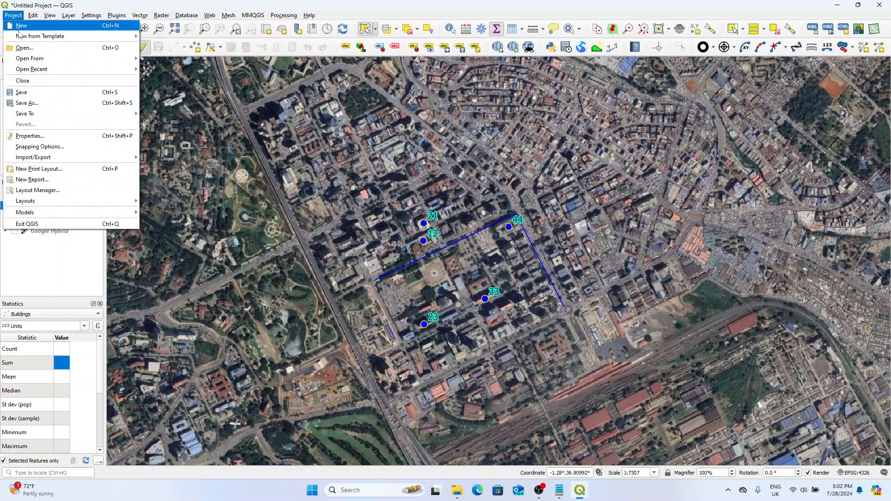
pyautogui.click(50, 106)
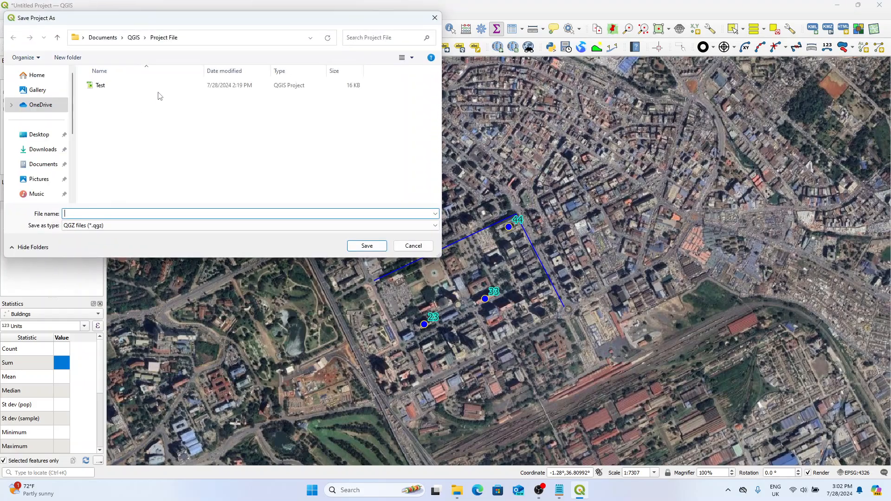
pyautogui.moveTo(168, 34); pyautogui.dragTo(504, 135)
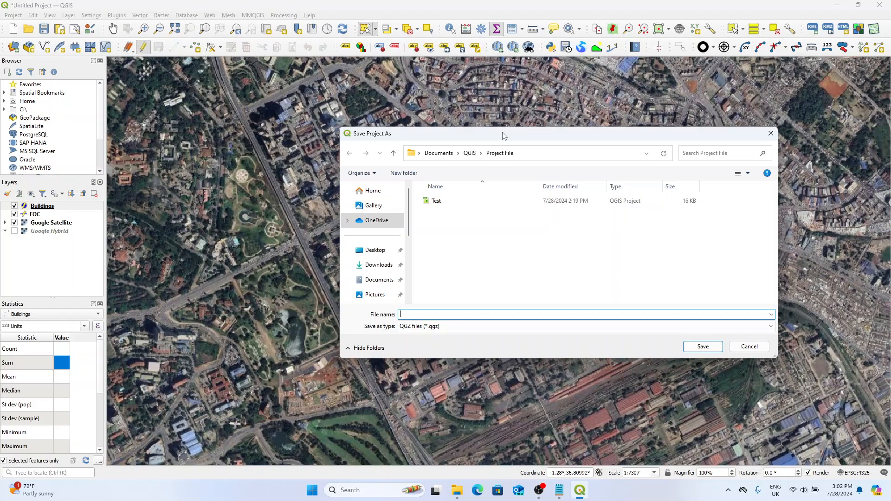
pyautogui.click(436, 203)
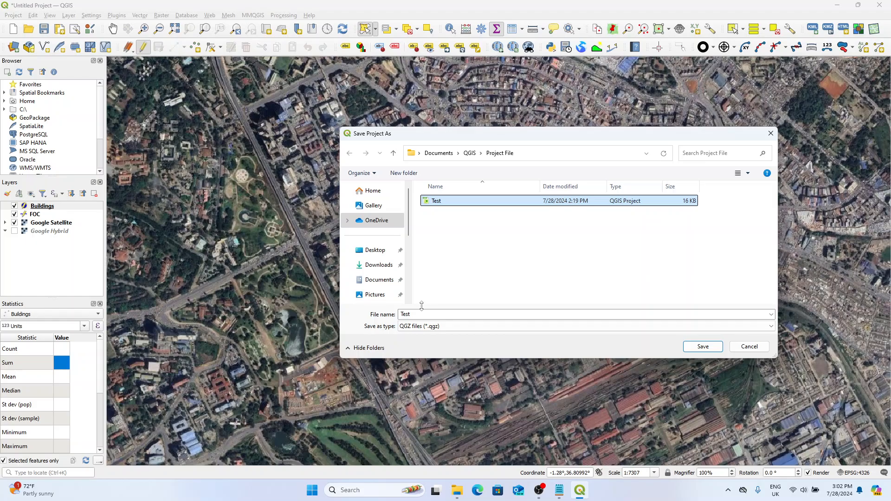
pyautogui.click(444, 314)
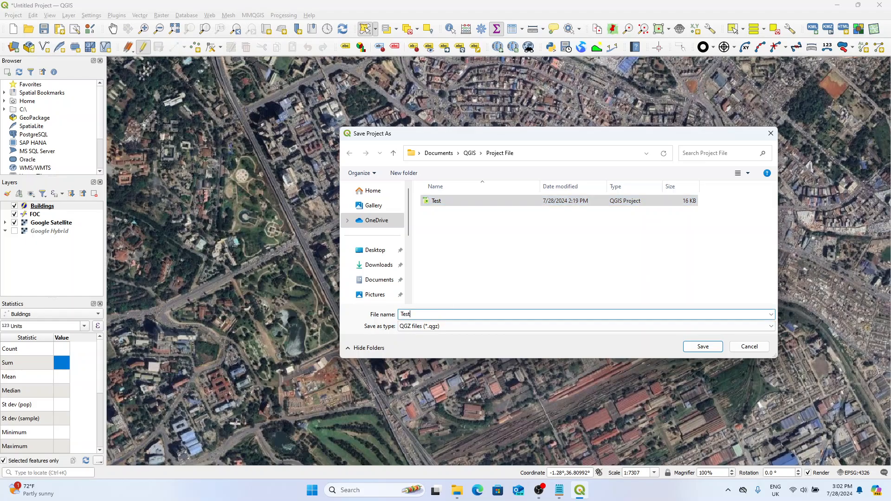
pyautogui.write('2')
pyautogui.click(703, 347)
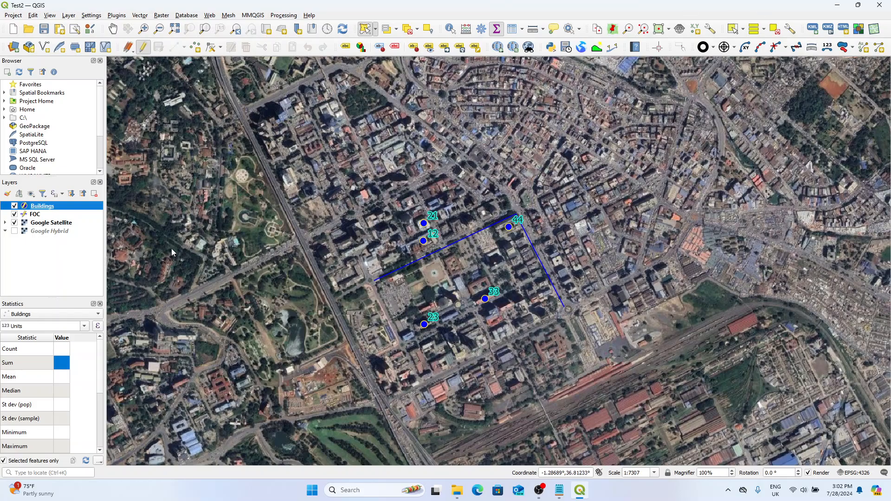
# Step: Leave the saved project and launch QGIS Desktop 3.28.7 again with an empty project
pyautogui.click(13, 29)
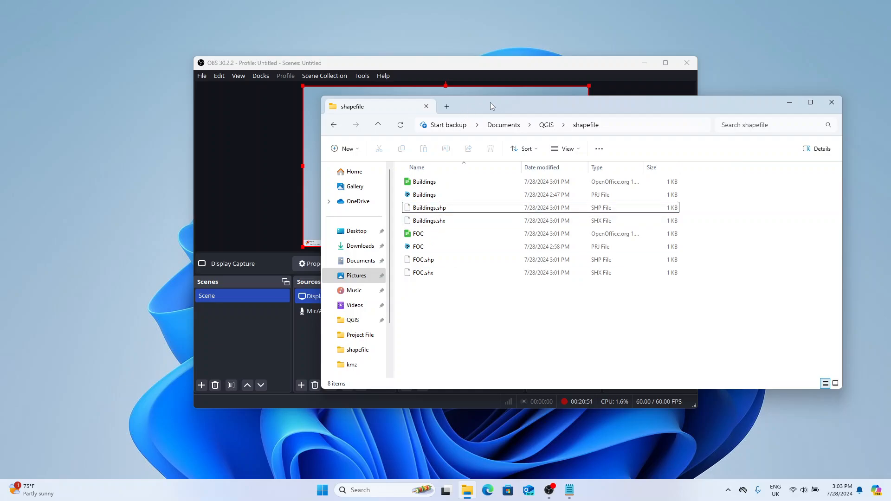
pyautogui.doubleClick(492, 106)
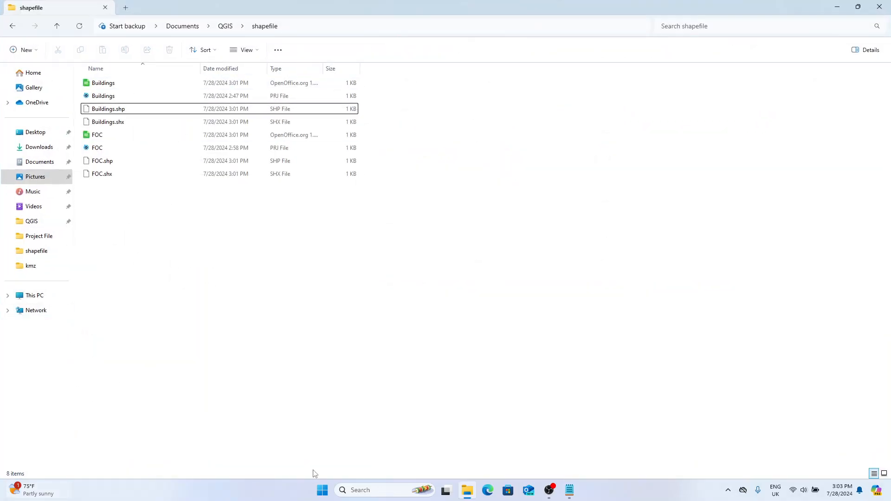
pyautogui.click(322, 490)
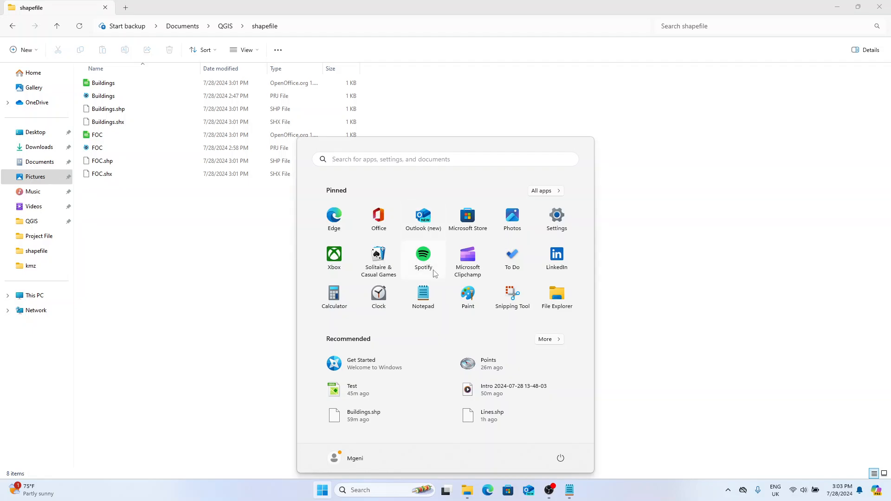
pyautogui.write('qgis')
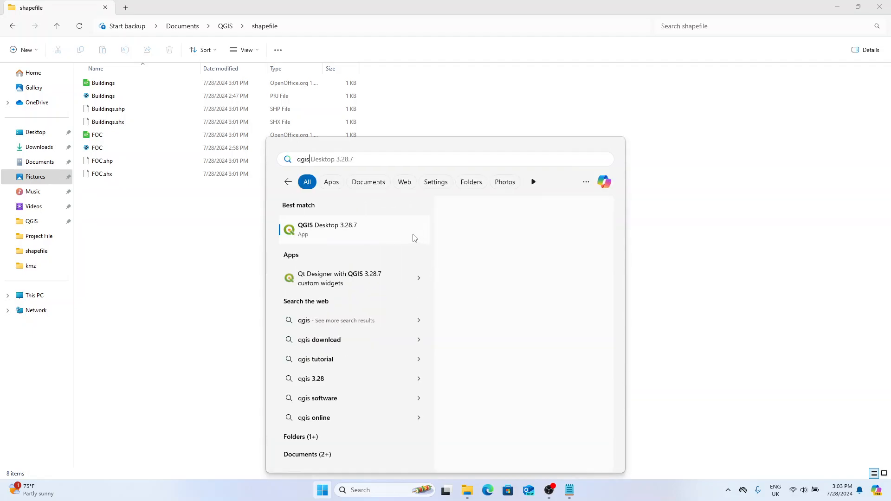
pyautogui.click(379, 238)
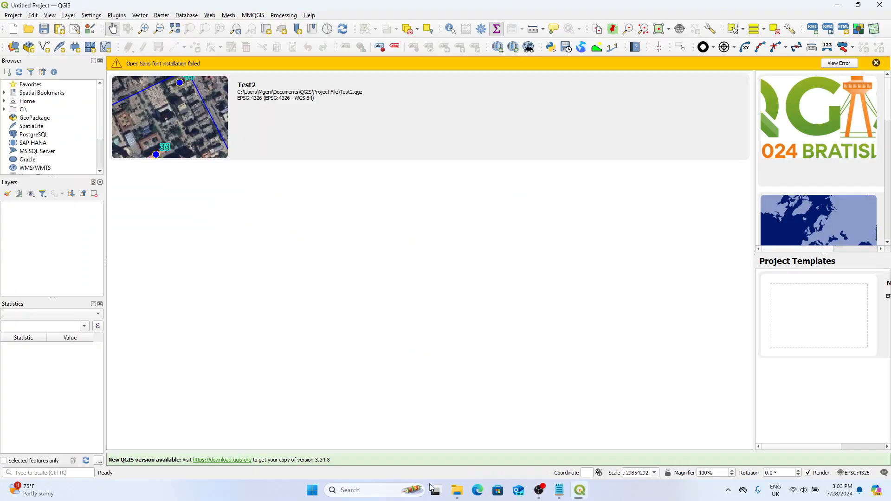
# Step: Switch to File Explorer and examine the four component files of the Buildings shapefile in the shapefile folder
pyautogui.click(457, 491)
pyautogui.moveTo(399, 7); pyautogui.dragTo(650, 114)
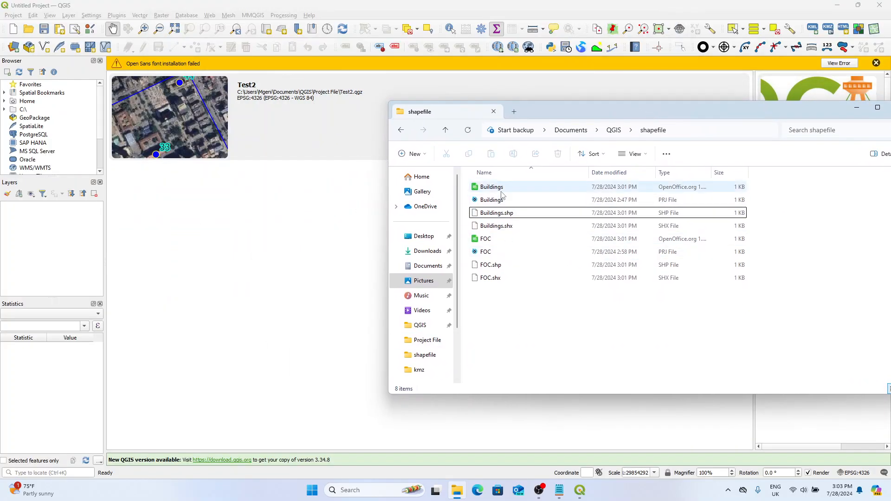
pyautogui.click(504, 213)
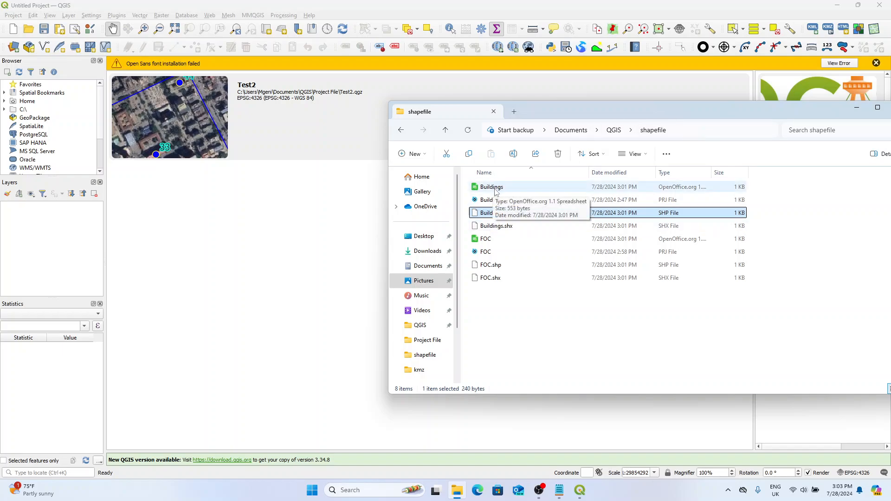
pyautogui.click(665, 187)
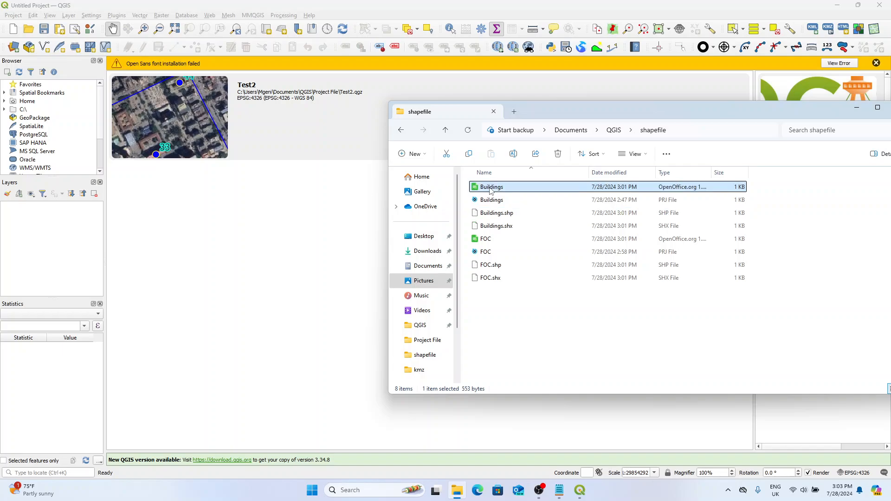
pyautogui.moveTo(763, 190); pyautogui.dragTo(682, 229)
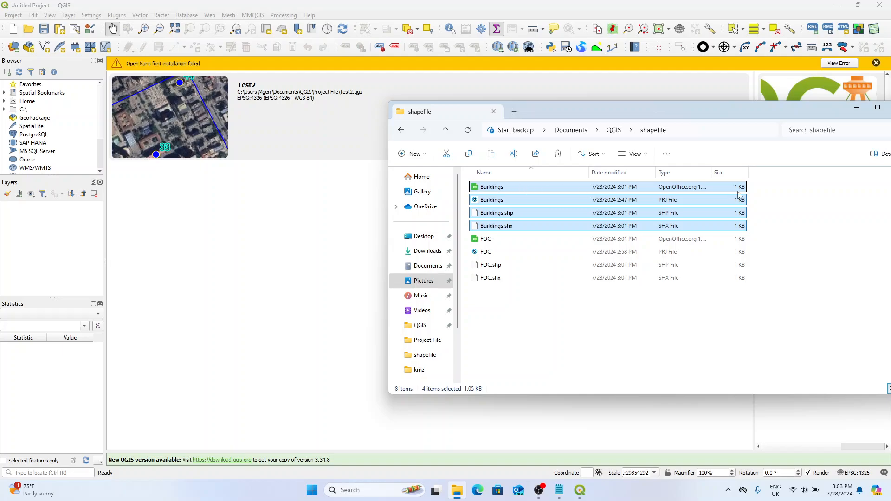
pyautogui.moveTo(766, 184); pyautogui.dragTo(686, 229)
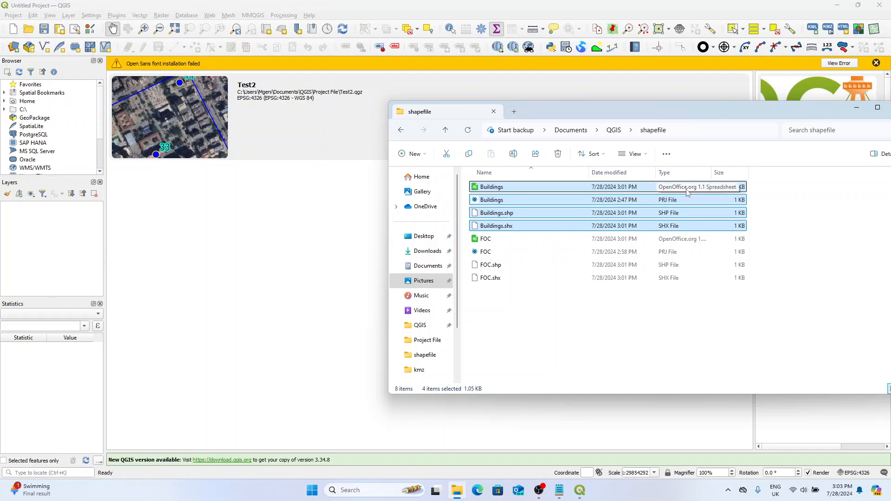
pyautogui.click(766, 218)
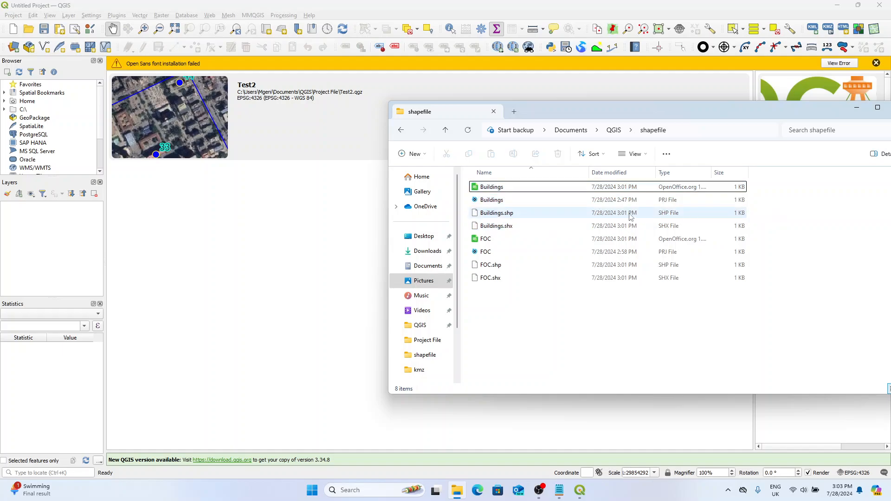
# Step: Add Buildings.shp and FOC.shp from the shapefile folder to the empty QGIS project and dismiss the message bar
pyautogui.click(508, 217)
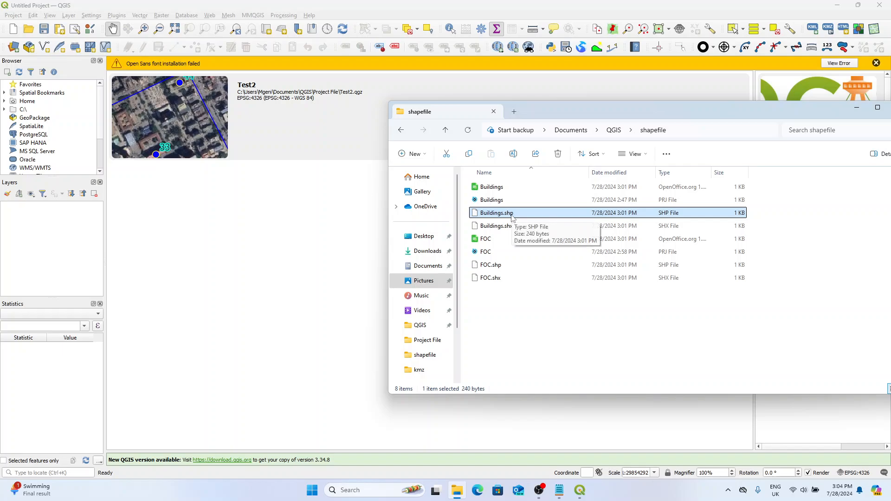
pyautogui.keyDown('ctrl'); pyautogui.click(498, 266); pyautogui.keyUp('ctrl')
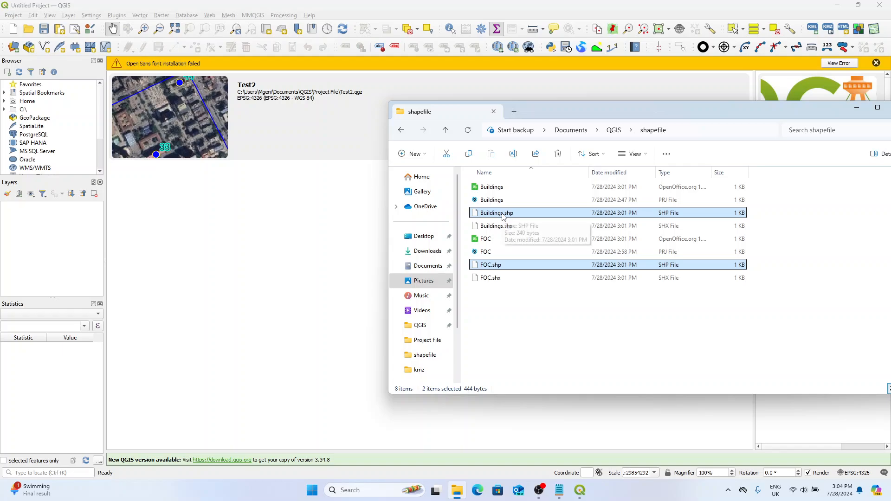
pyautogui.moveTo(504, 217); pyautogui.dragTo(306, 208)
pyautogui.click(175, 227)
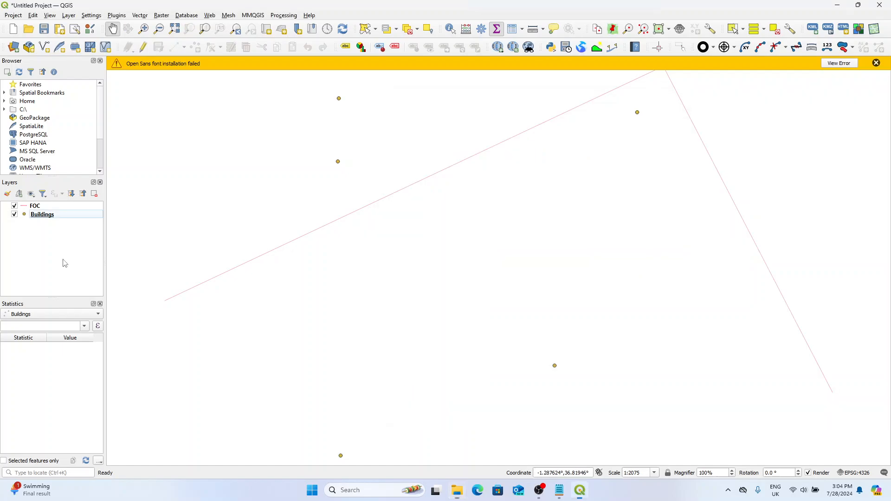
pyautogui.scroll(-2, 348, 204)
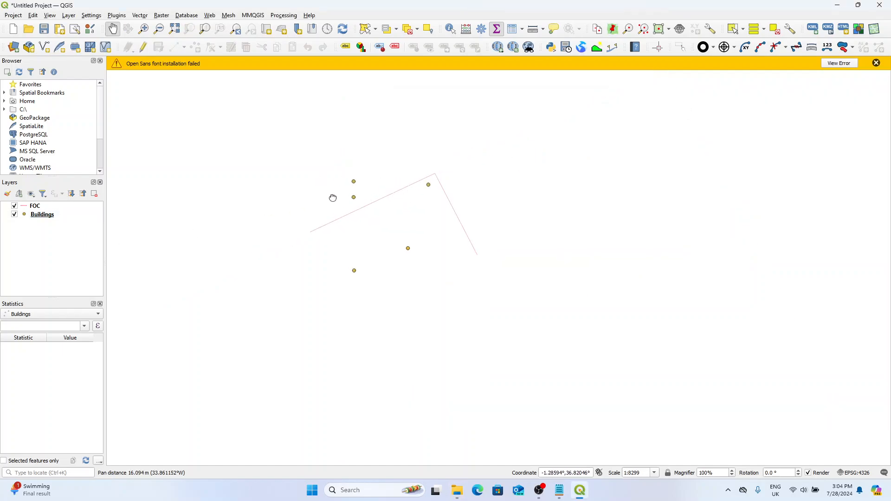
pyautogui.moveTo(332, 197); pyautogui.dragTo(370, 231)
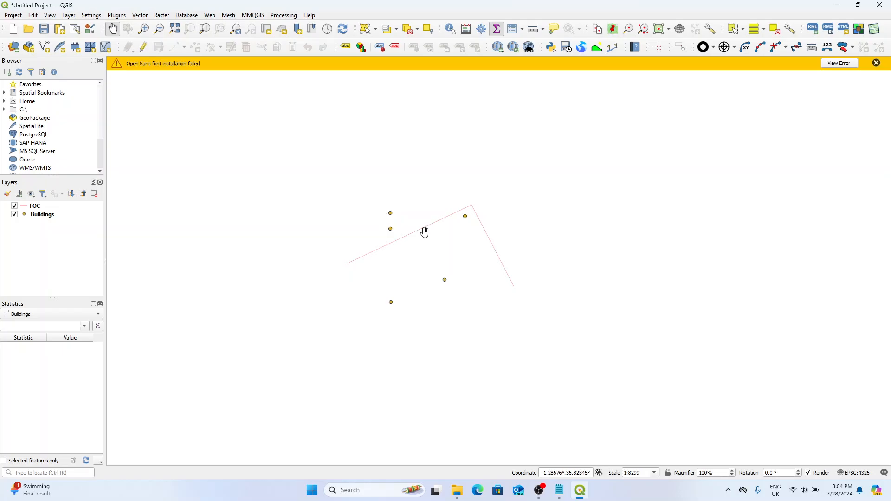
pyautogui.click(877, 65)
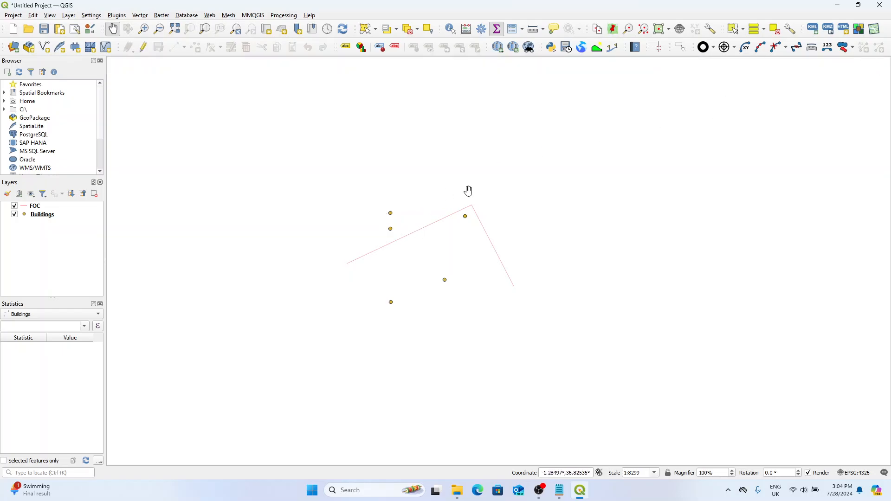
# Step: Move the Buildings layer above FOC, and start a new blank project, discarding the current one
pyautogui.moveTo(249, 213); pyautogui.dragTo(270, 224)
pyautogui.click(58, 215)
pyautogui.moveTo(58, 216); pyautogui.dragTo(70, 203)
pyautogui.click(13, 30)
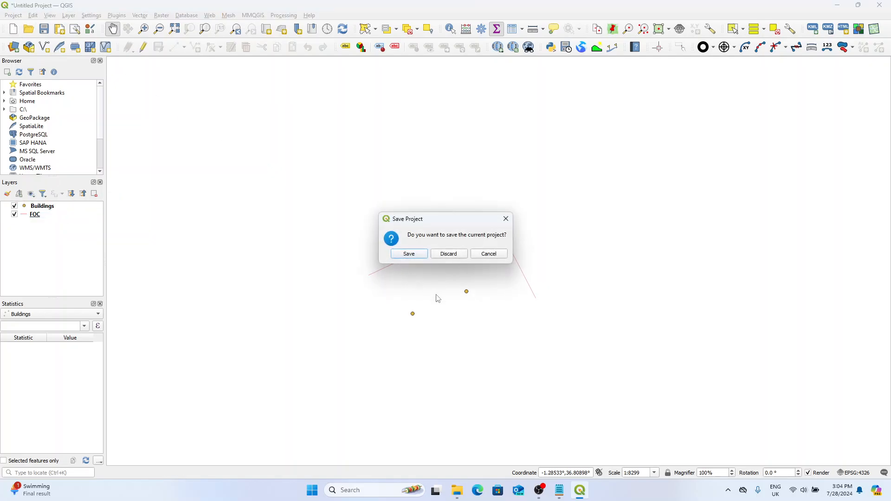
pyautogui.click(449, 253)
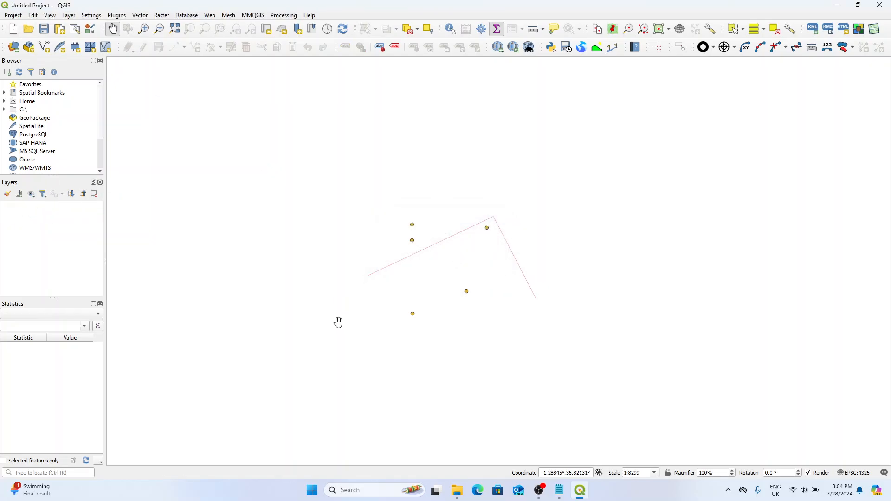
# Step: Load the Test2 project from the Project File folder in File Explorer into QGIS and dismiss the message bar
pyautogui.click(457, 490)
pyautogui.click(577, 310)
pyautogui.click(445, 130)
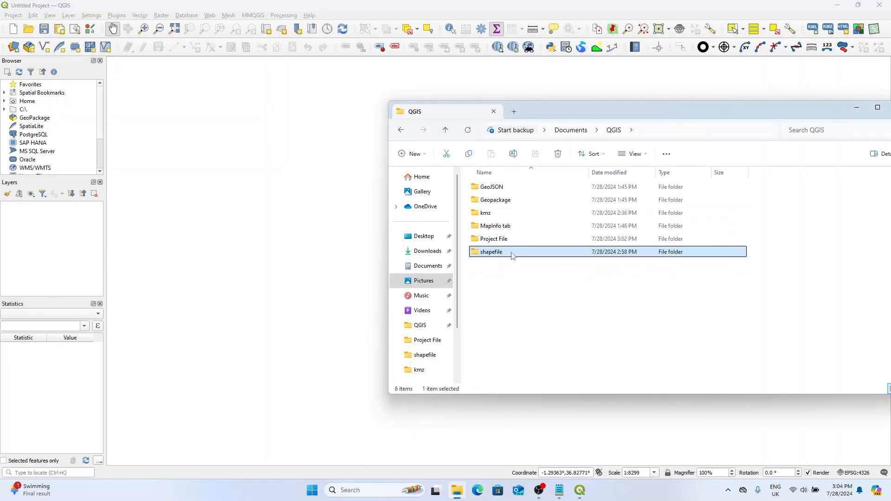
pyautogui.click(505, 273)
pyautogui.doubleClick(503, 238)
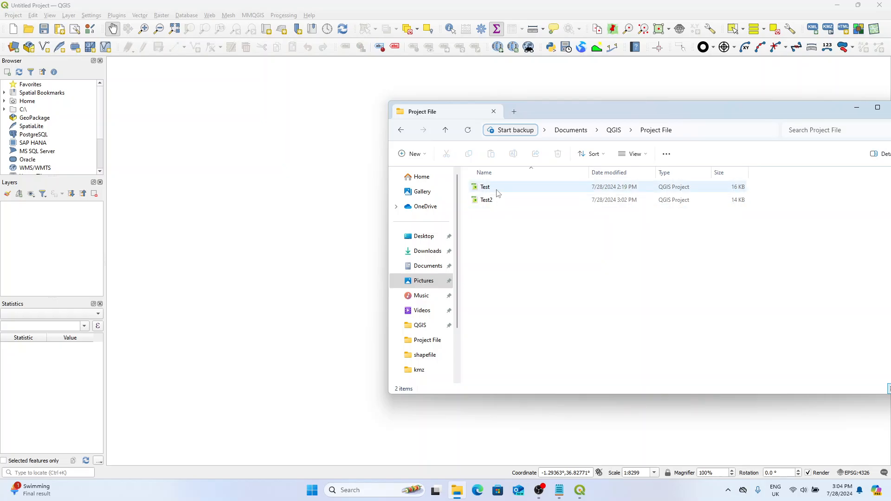
pyautogui.click(492, 203)
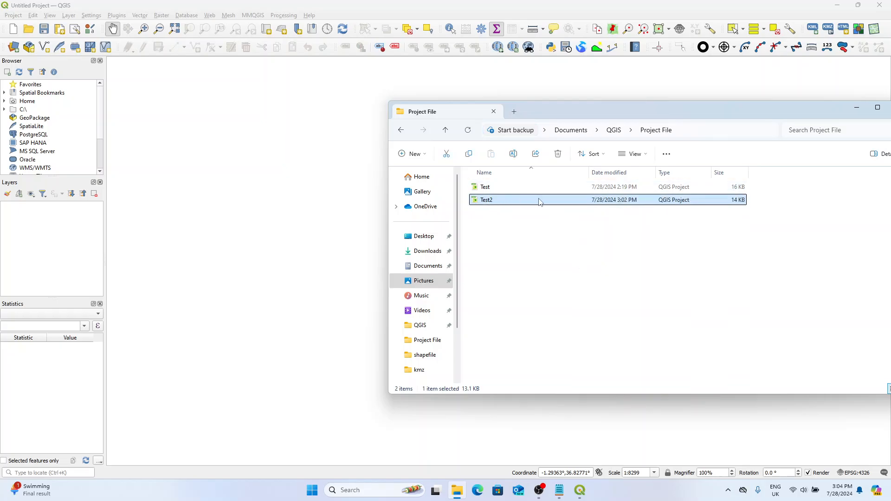
pyautogui.moveTo(539, 201); pyautogui.dragTo(284, 205)
pyautogui.click(64, 251)
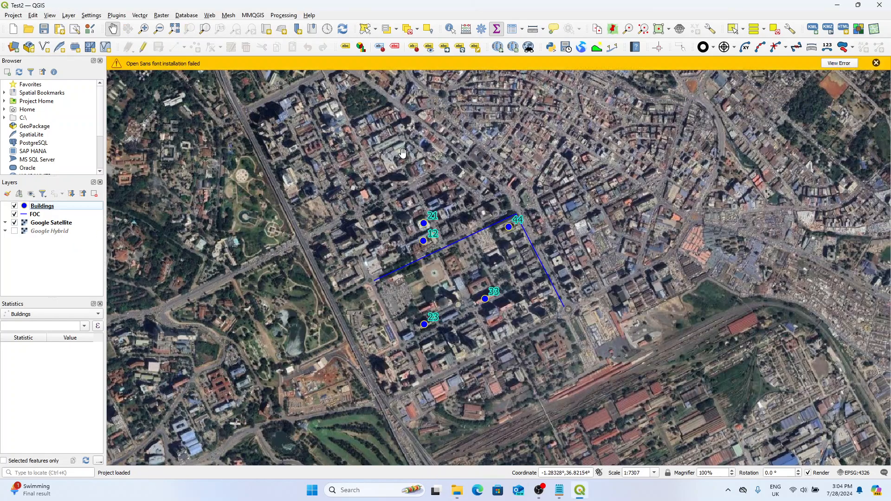
pyautogui.click(876, 63)
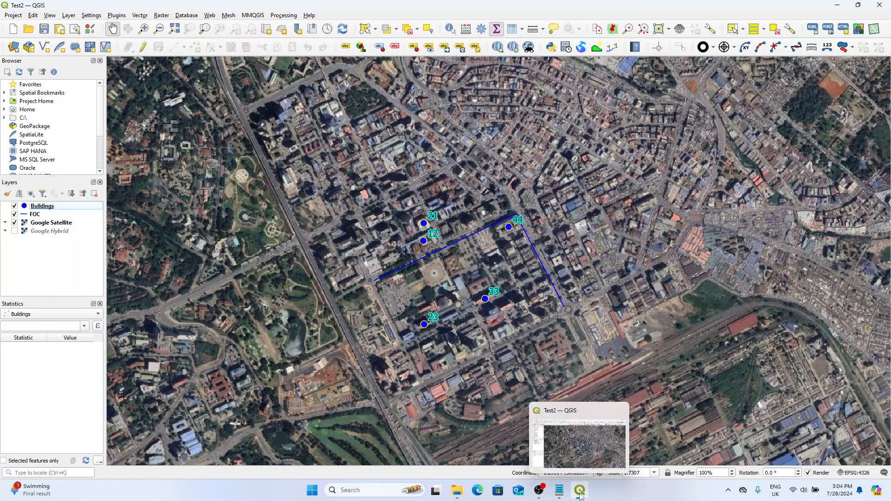
pyautogui.click(539, 490)
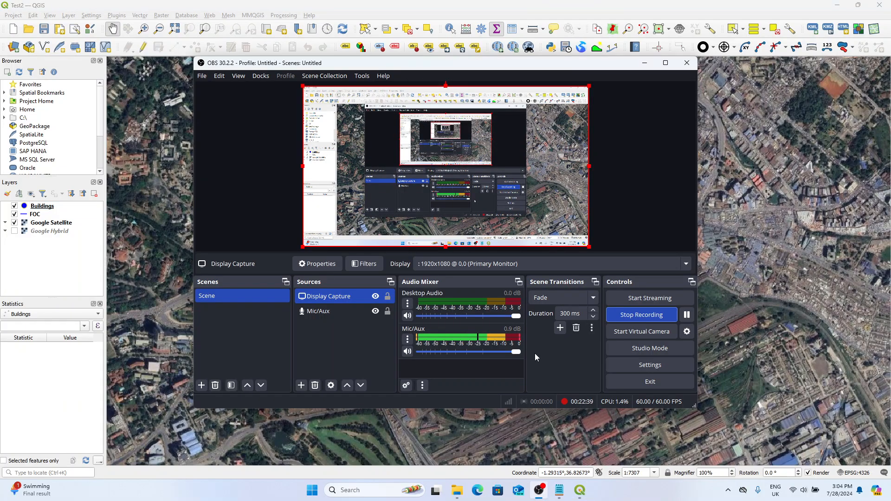
pyautogui.click(545, 15)
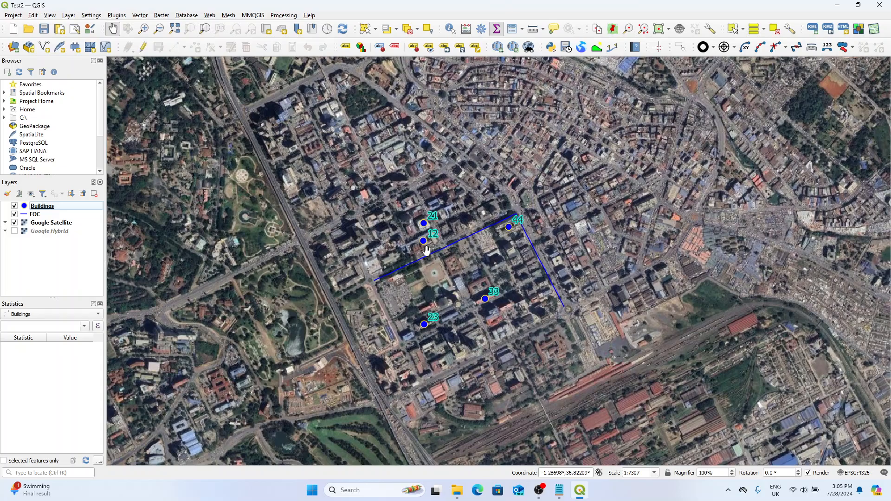
pyautogui.moveTo(449, 232); pyautogui.dragTo(453, 240)
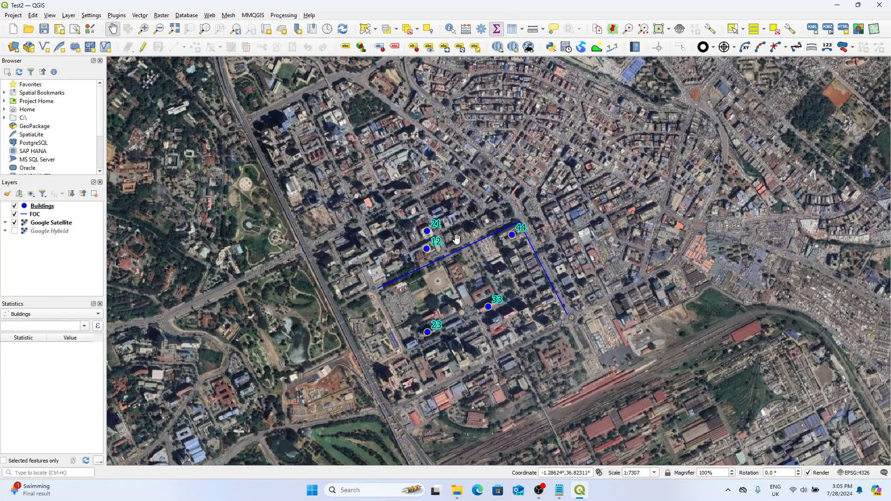
pyautogui.moveTo(458, 281); pyautogui.dragTo(456, 274)
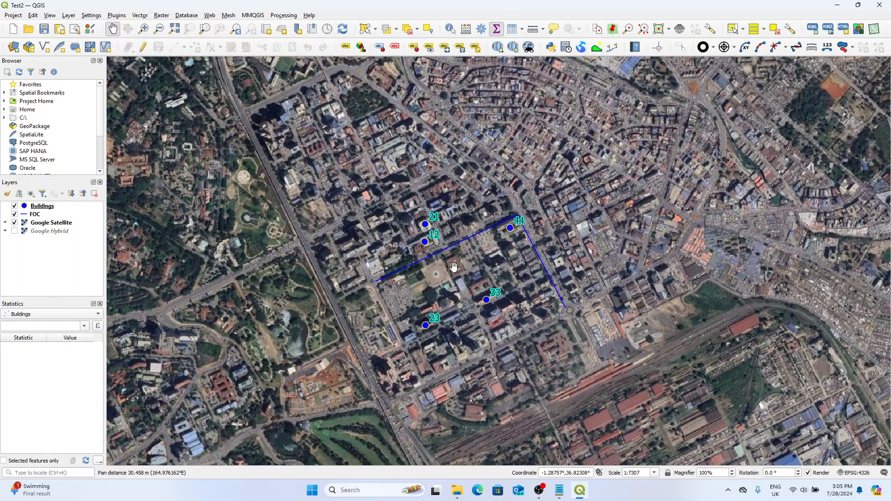